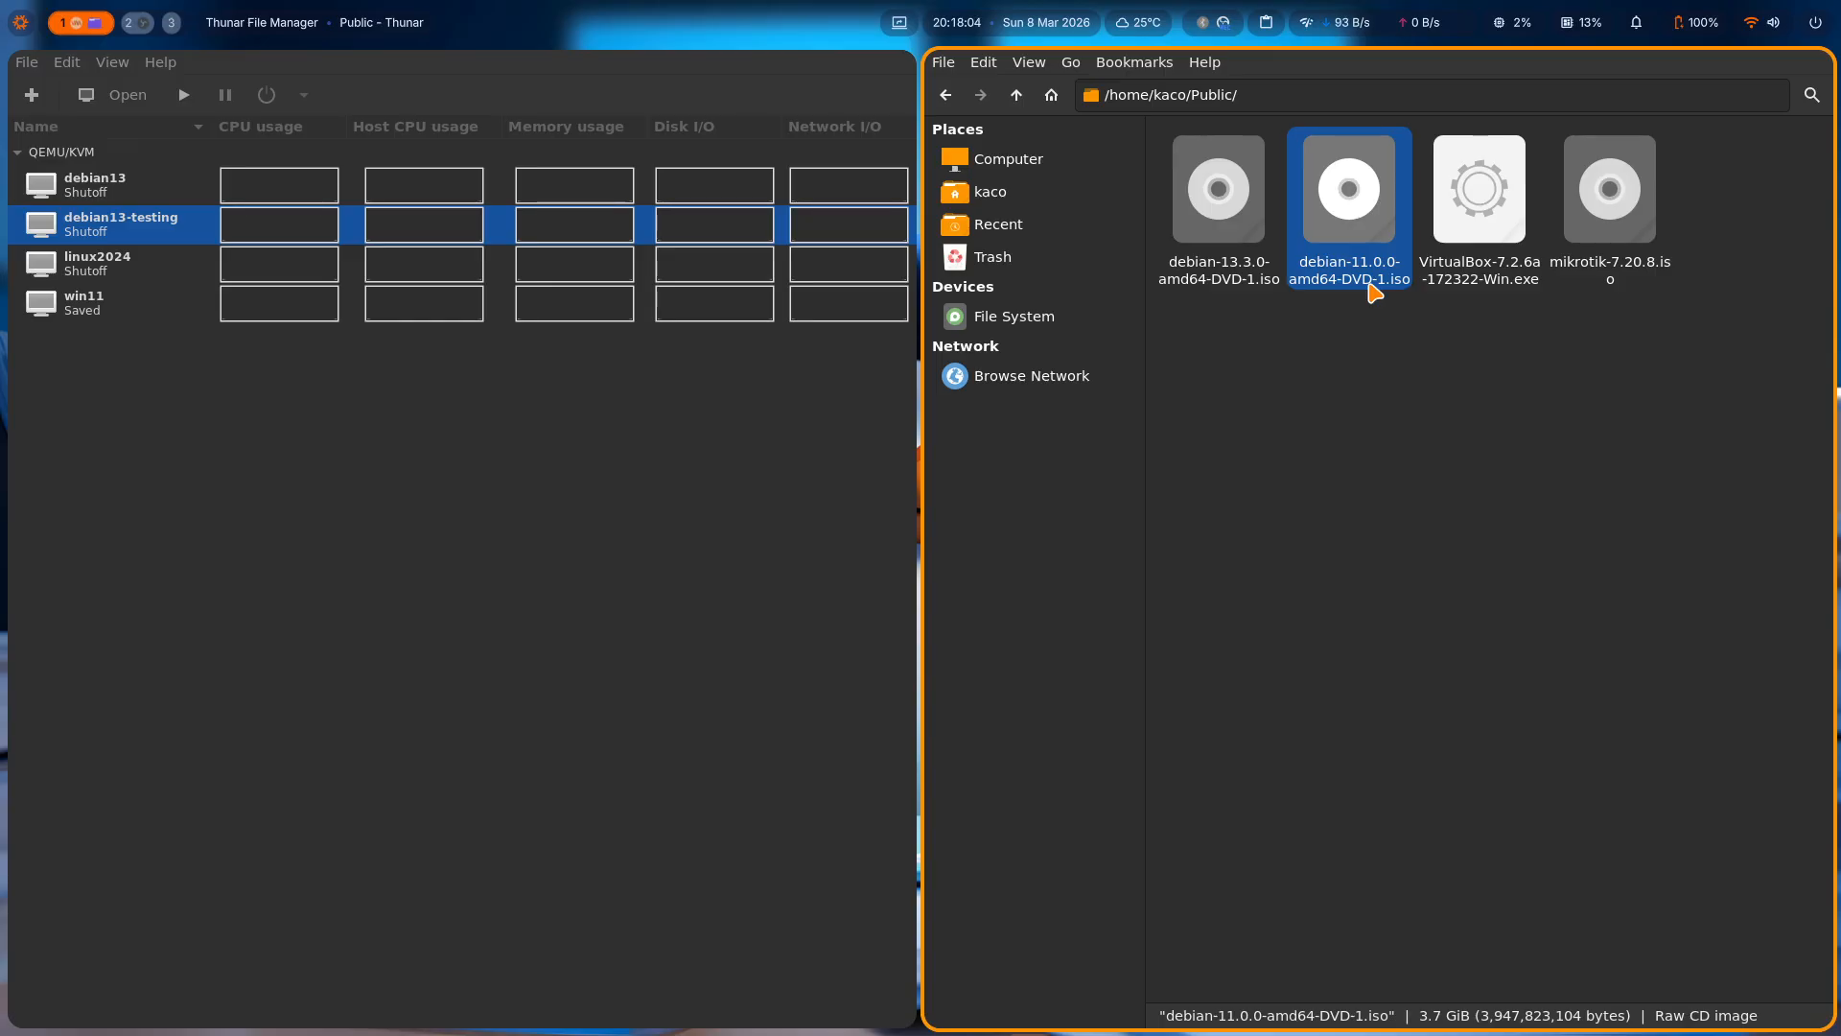
left_click(1247, 278)
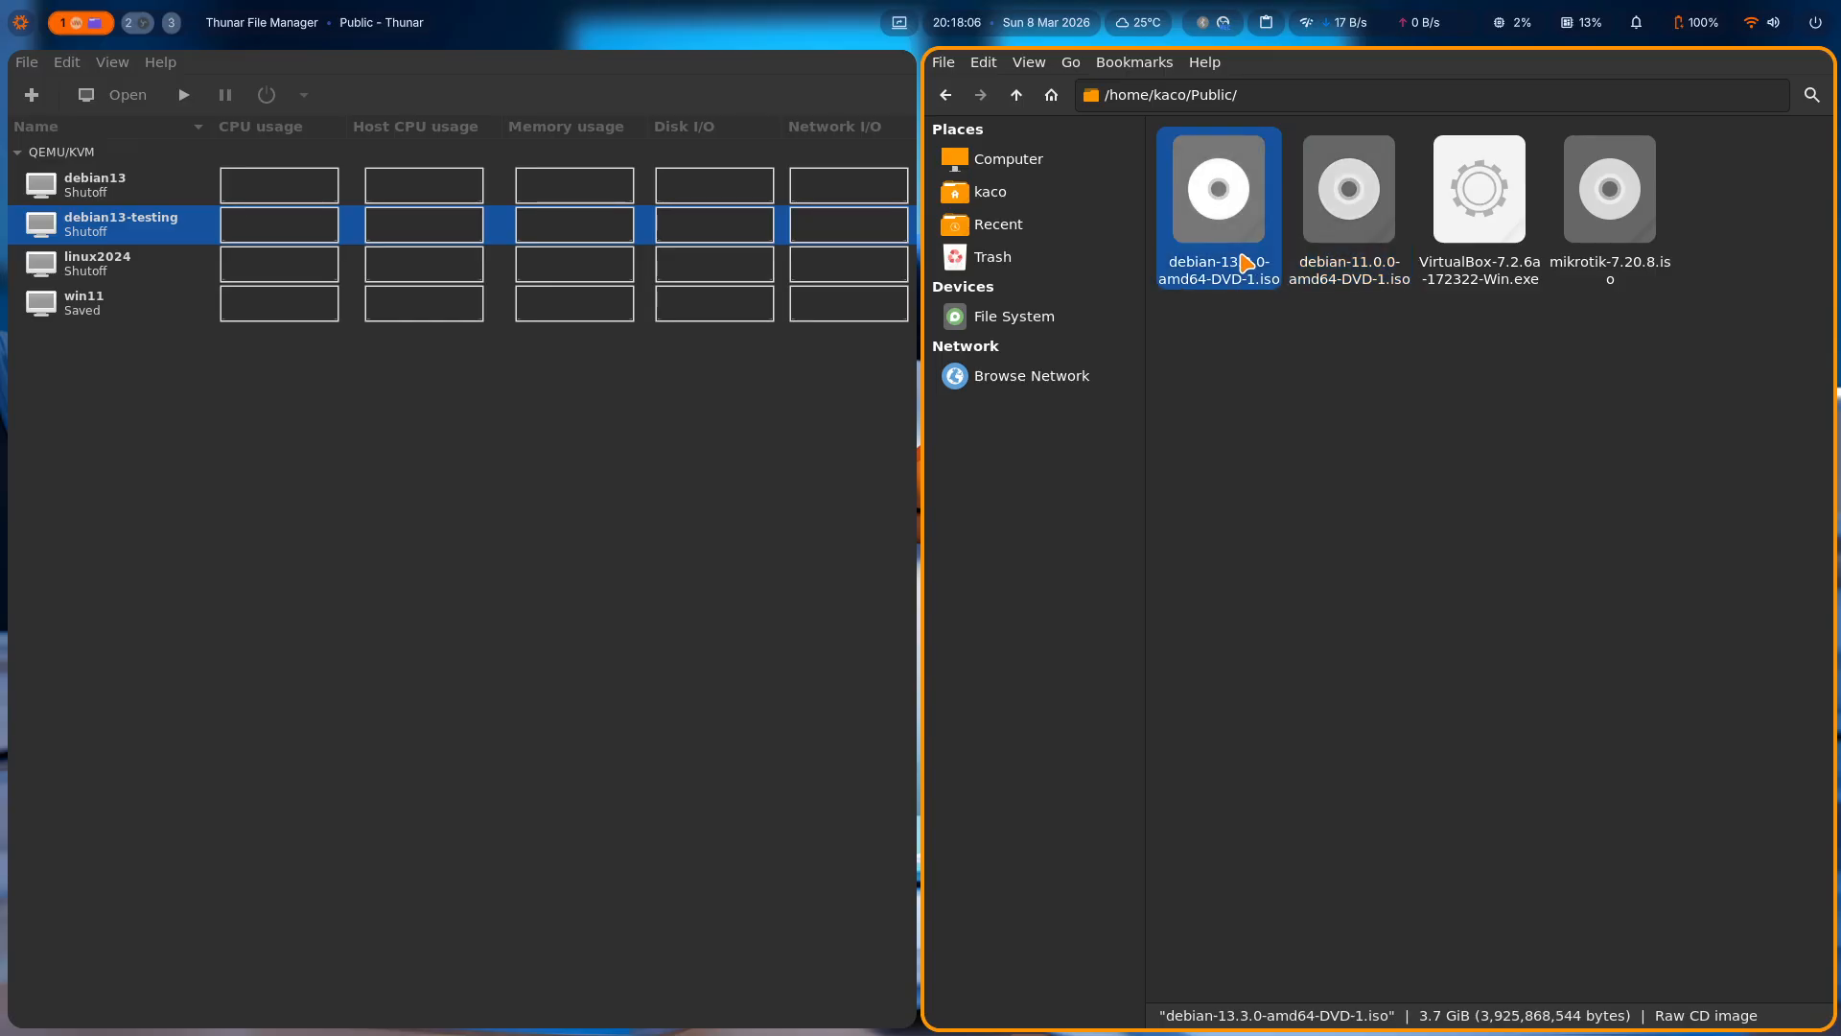
left_click(1378, 261)
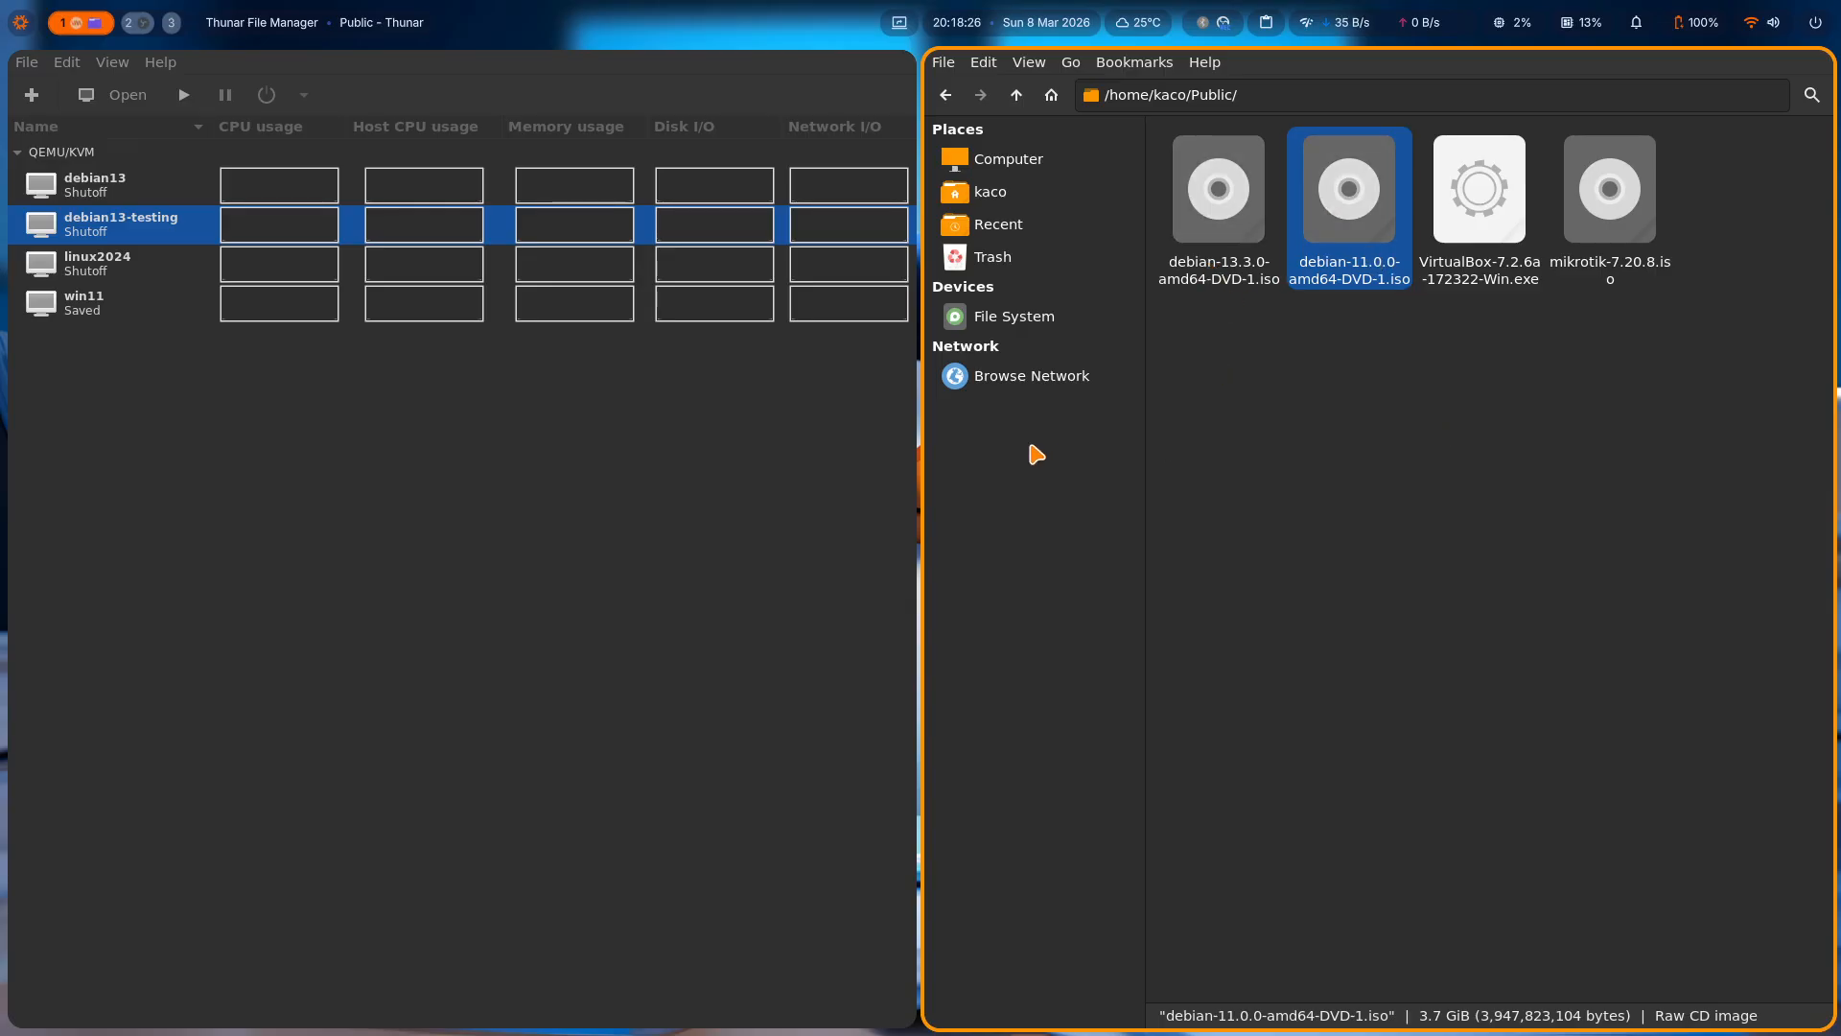
Launch Google Chrome from the app launcher and open the first browser profile.
key("super+d")
type("goo")
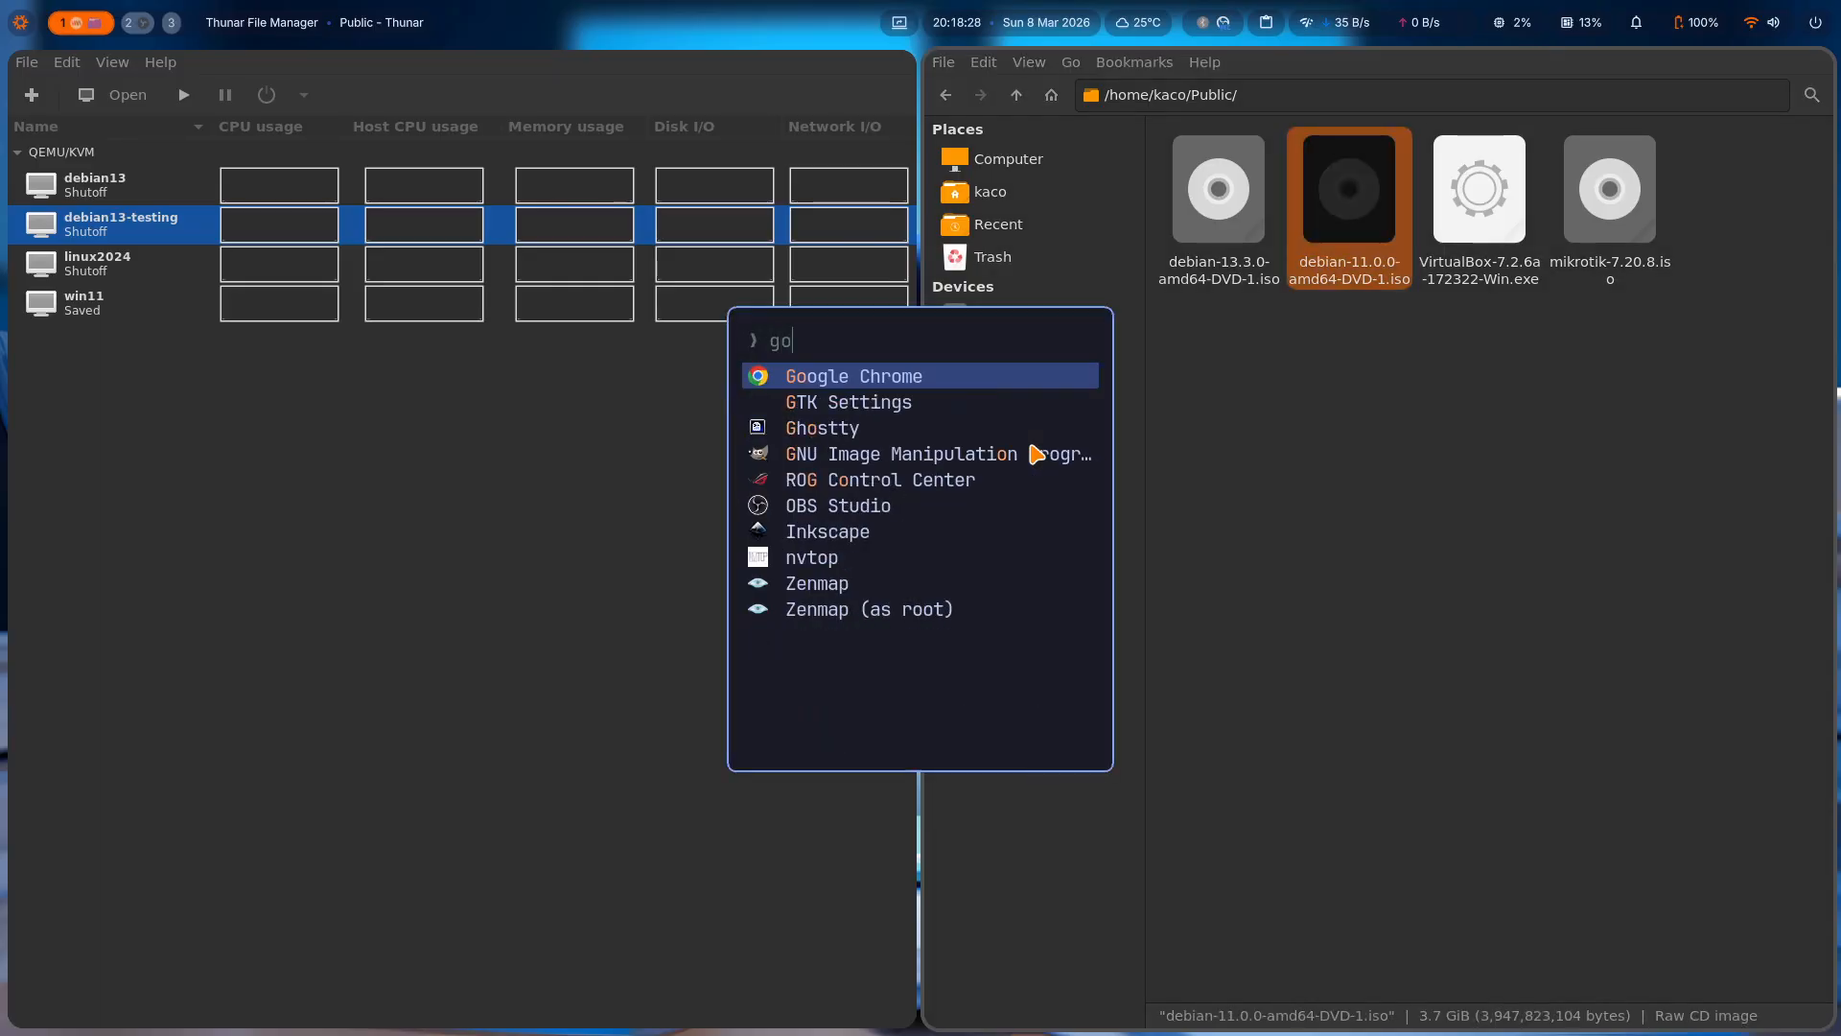
key("Return")
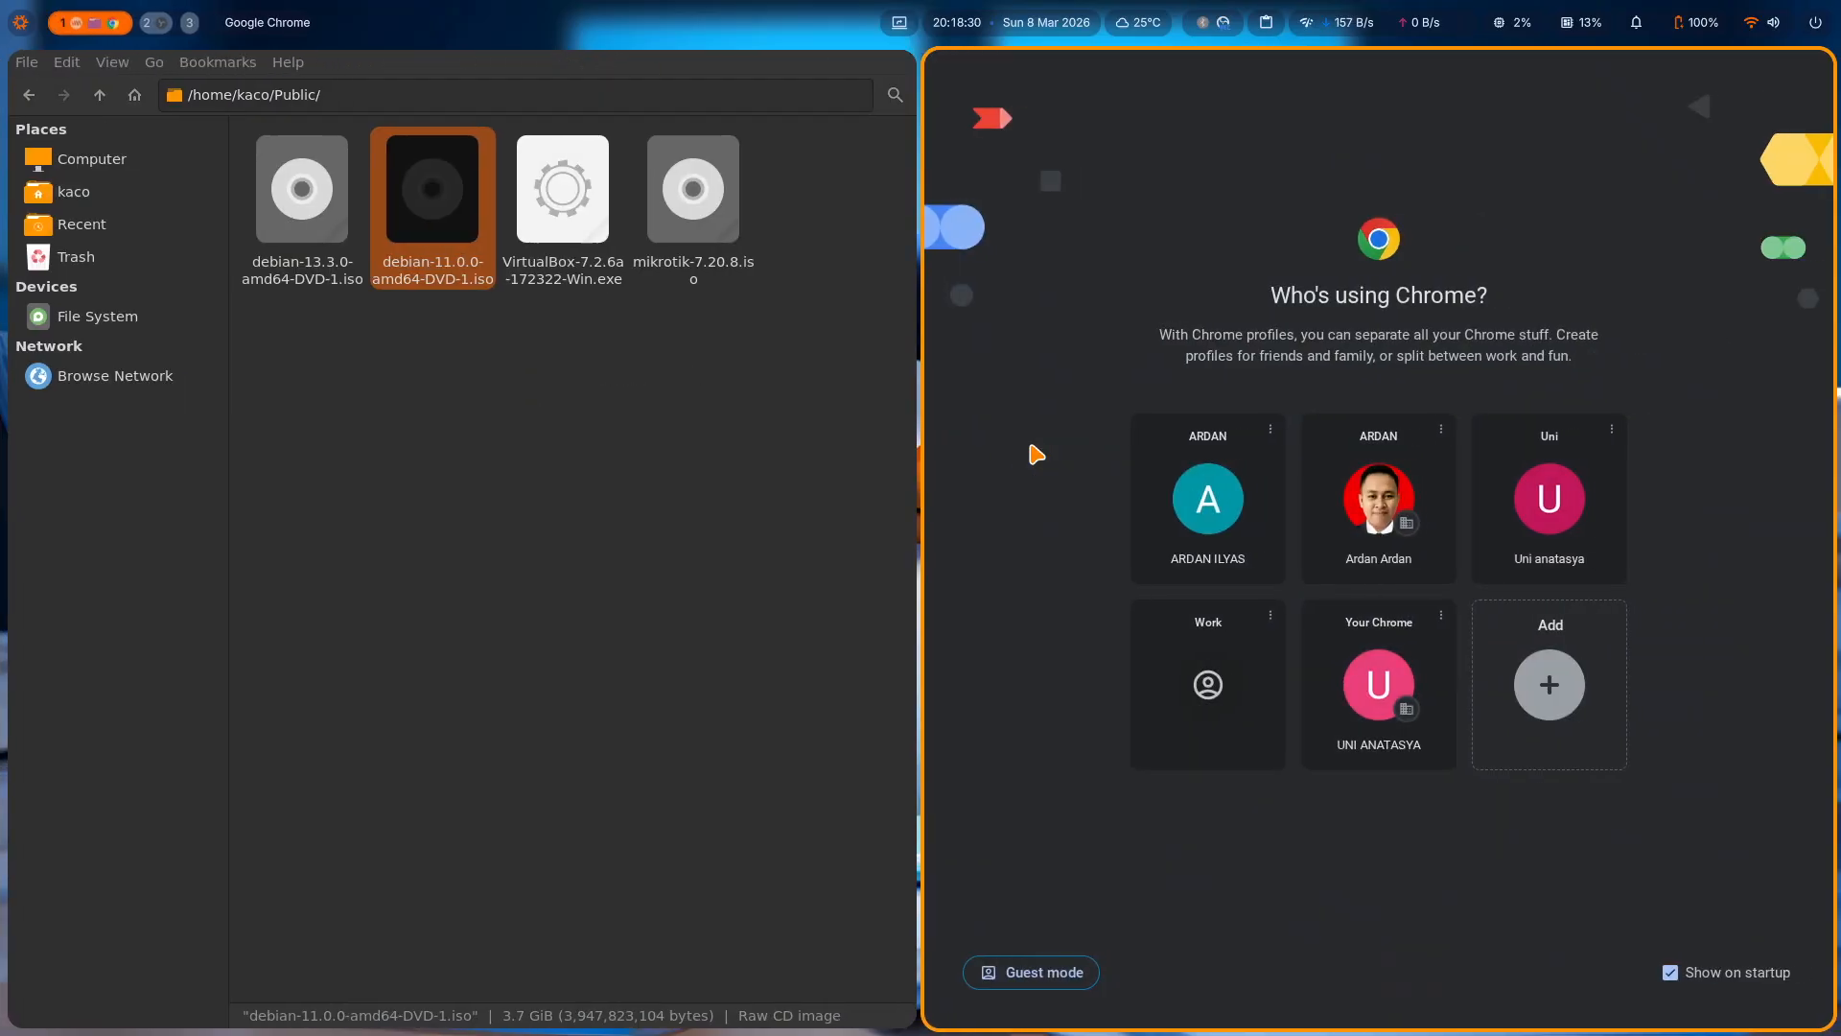
left_click(1211, 510)
Search Google for asterisk, then refine the query to asterisk tidak ada debian 13.
type("asterisk")
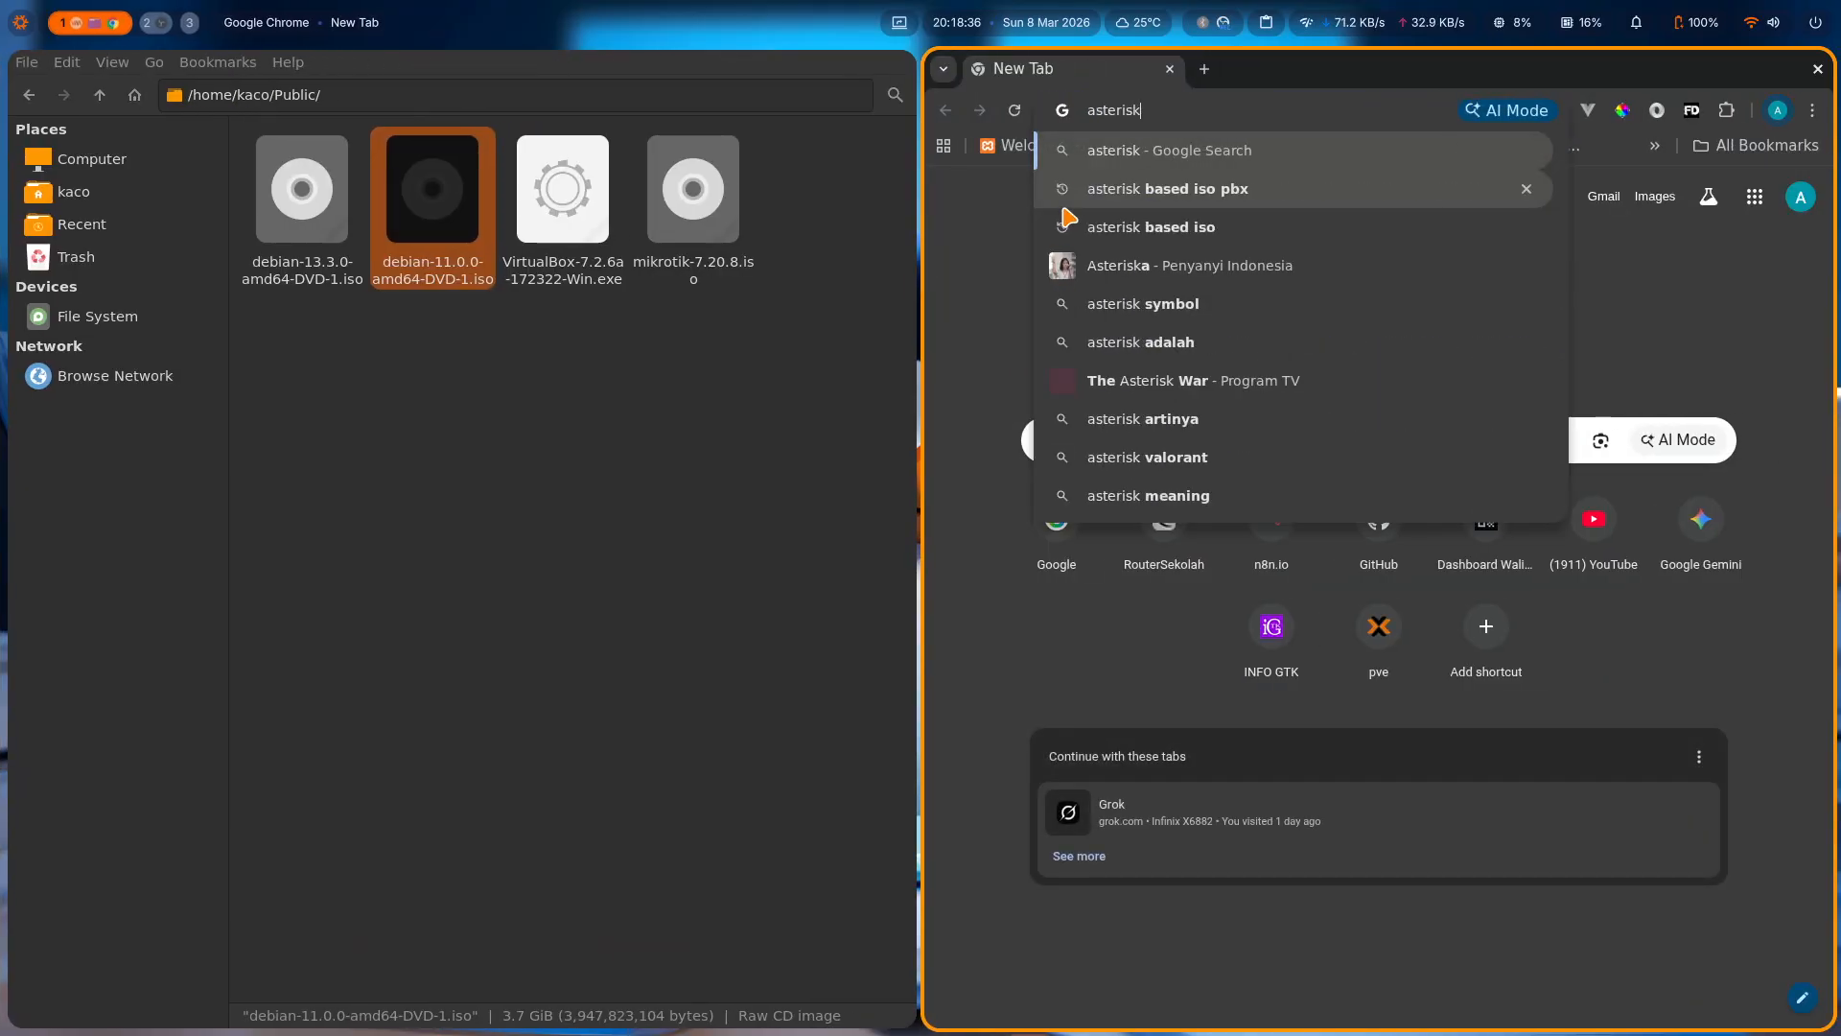
key("Return")
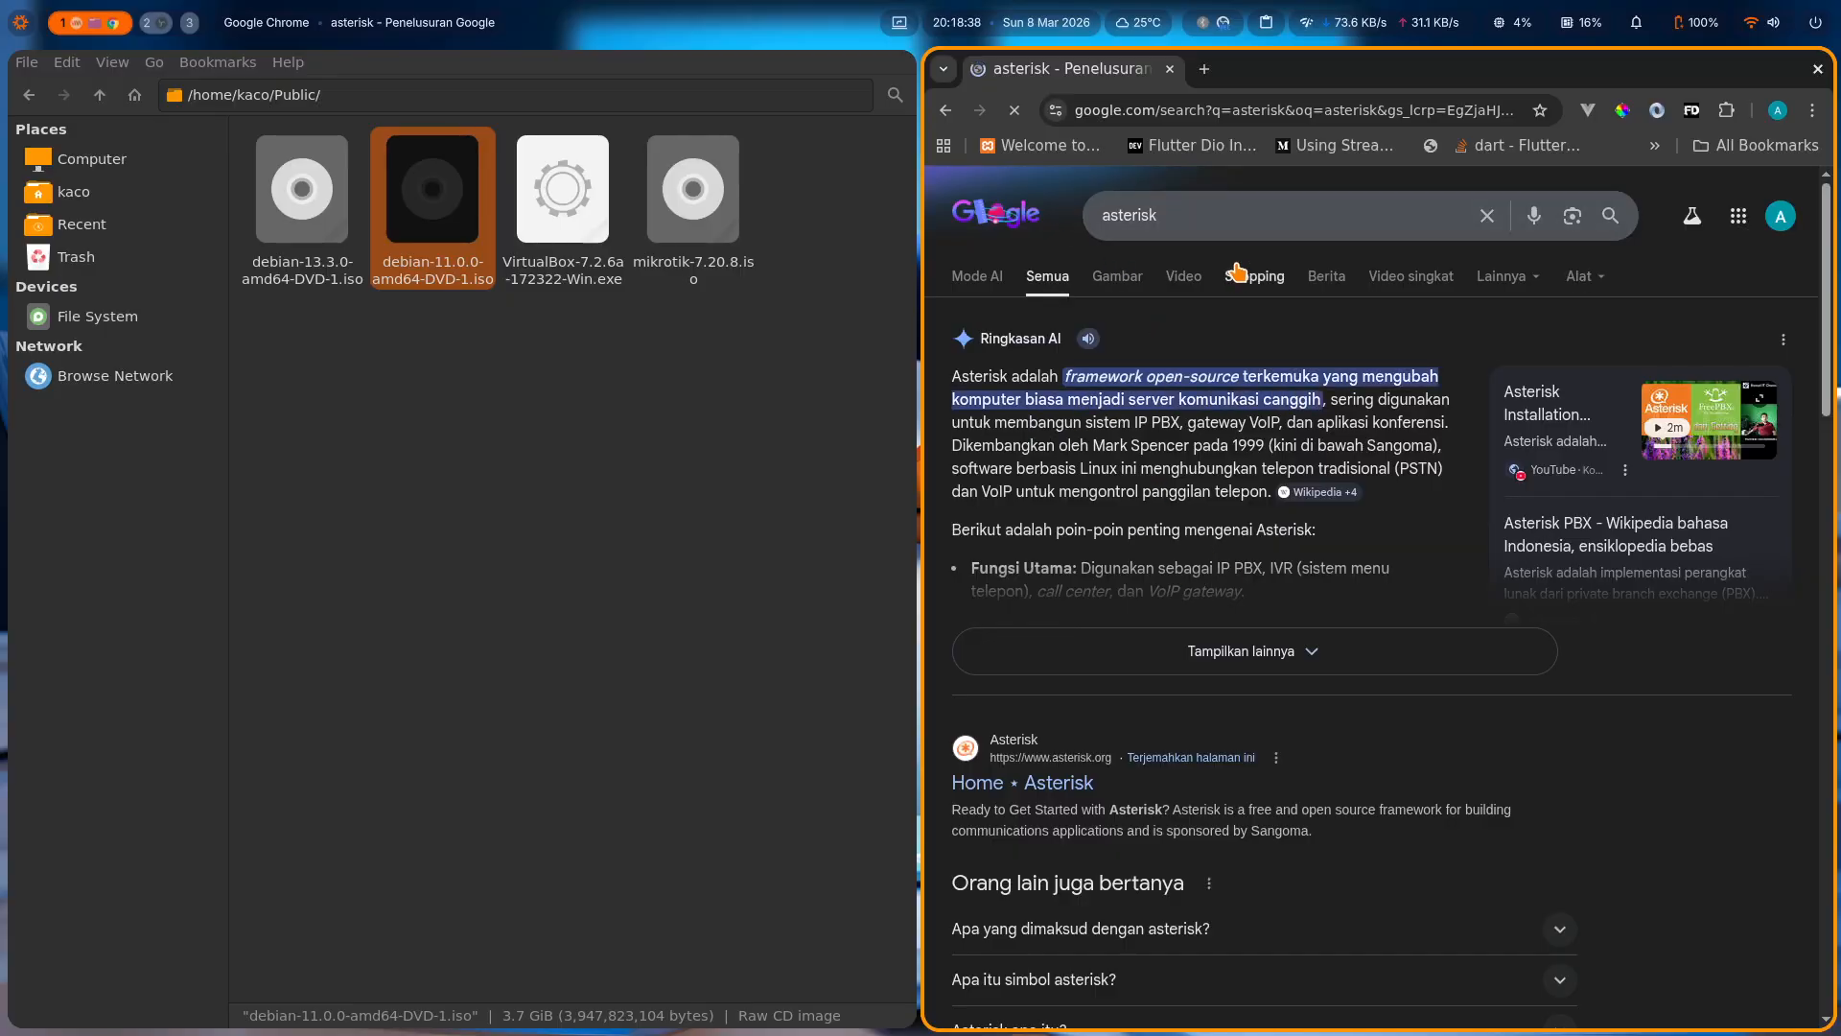
left_click(1184, 212)
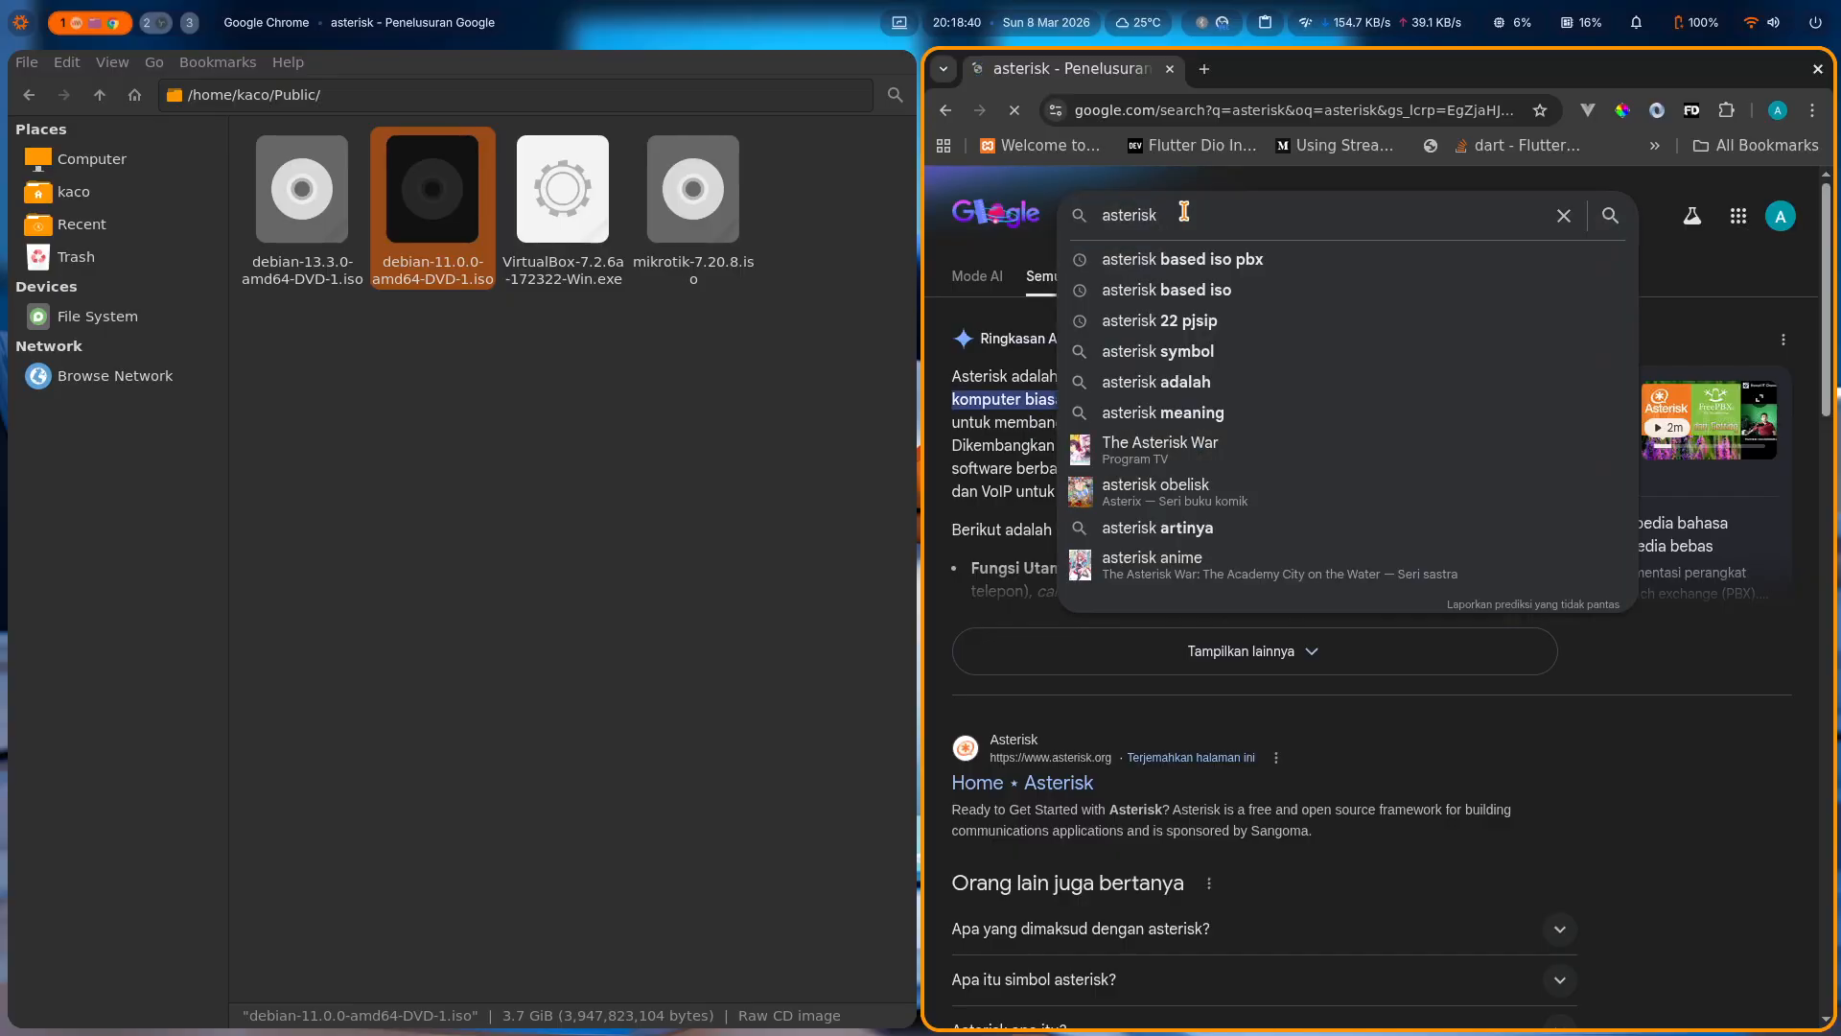
type("tidak ada debi")
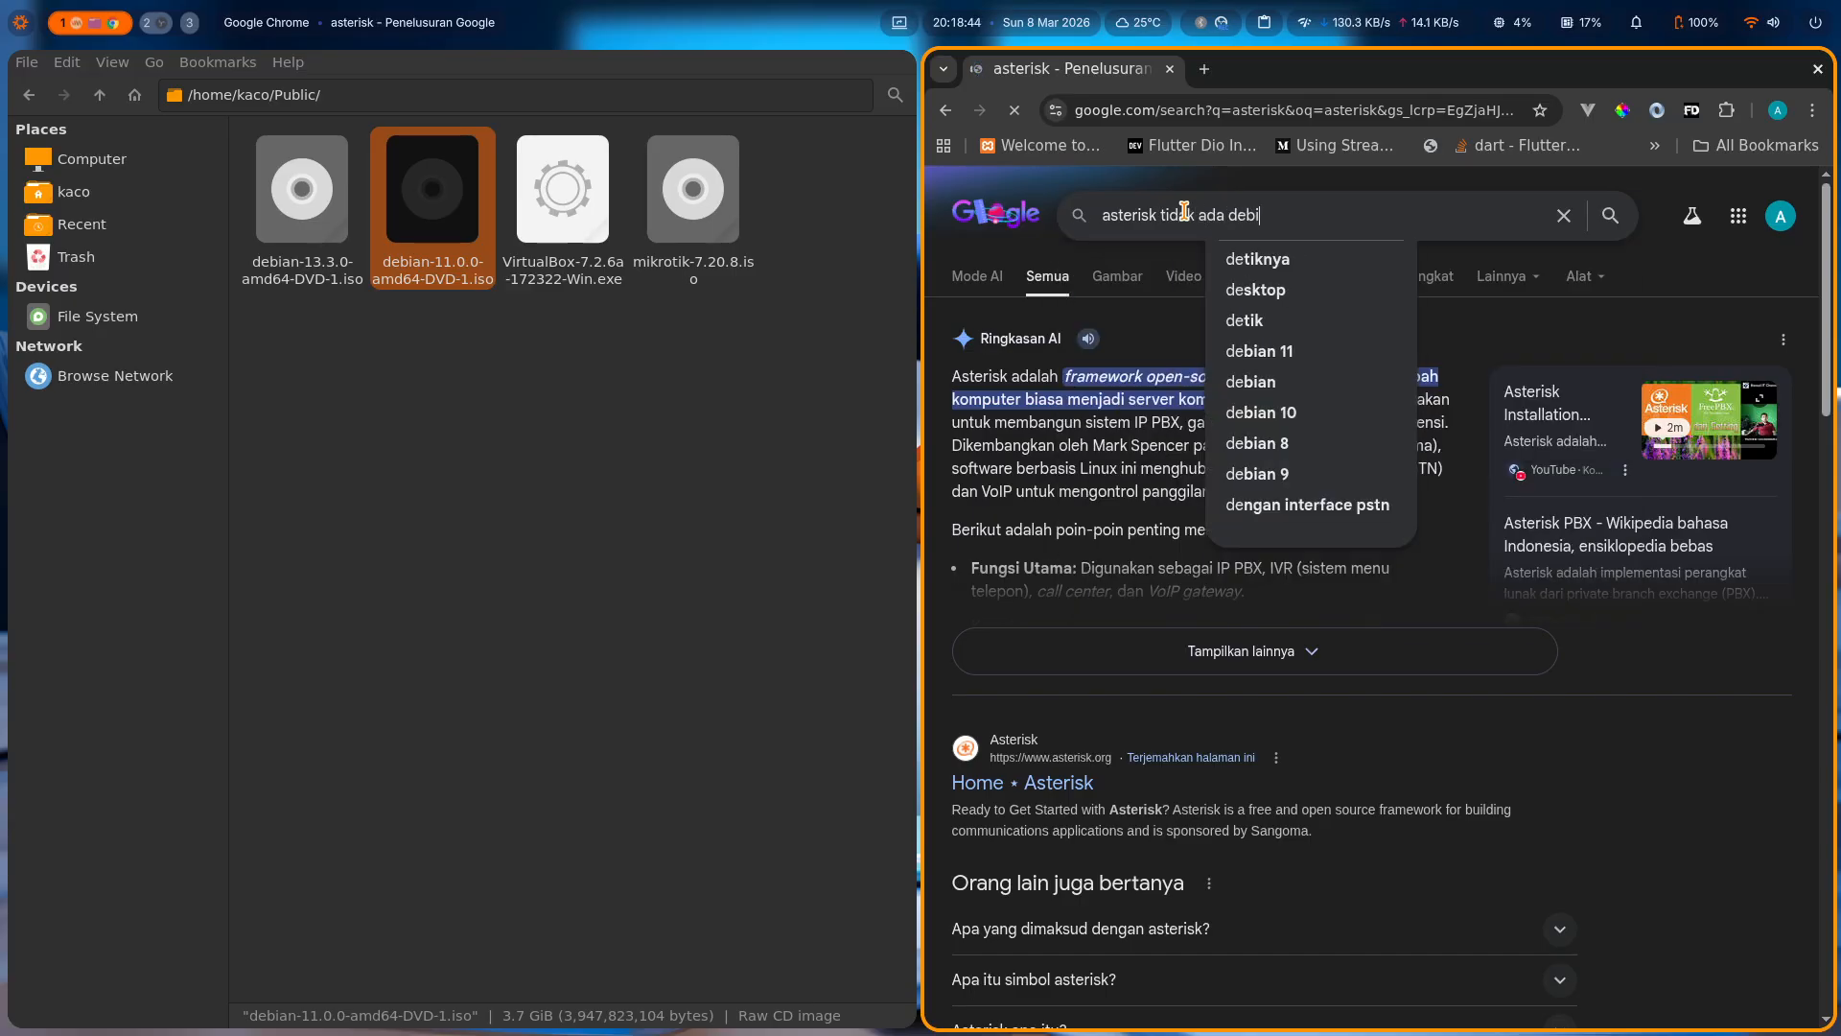
type("an")
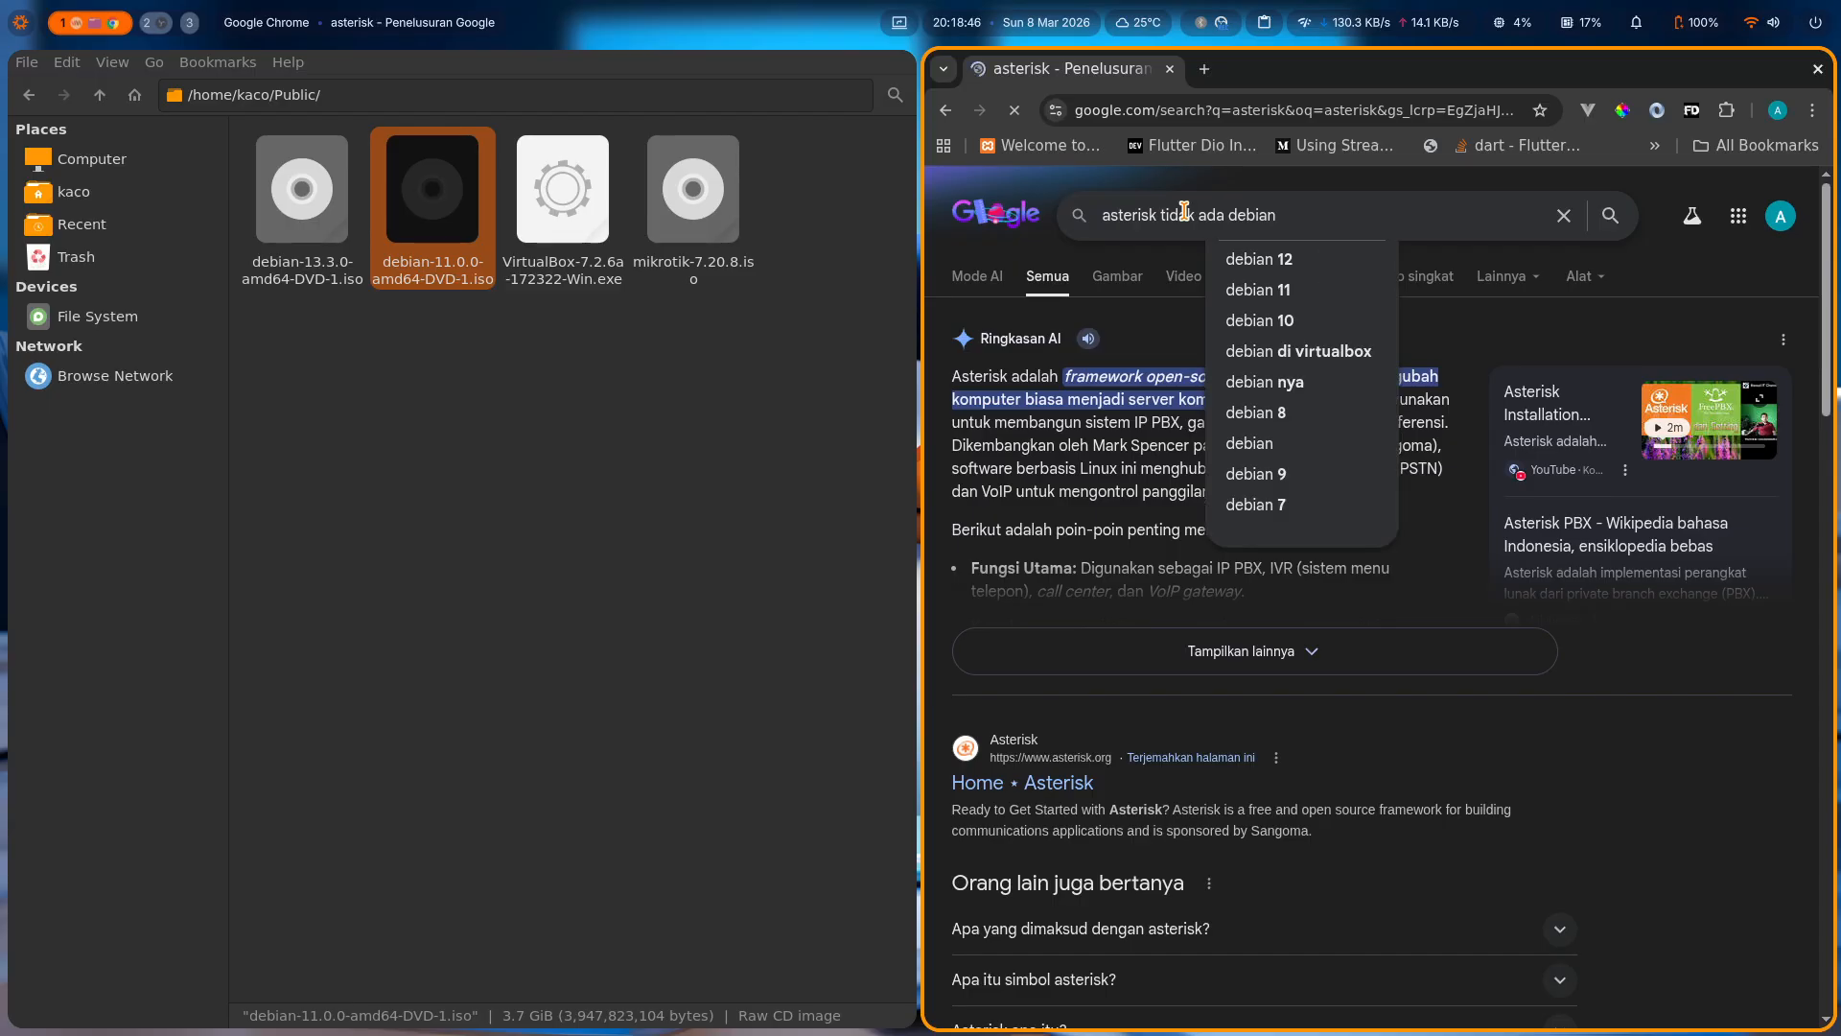
type(" 13")
key("Return")
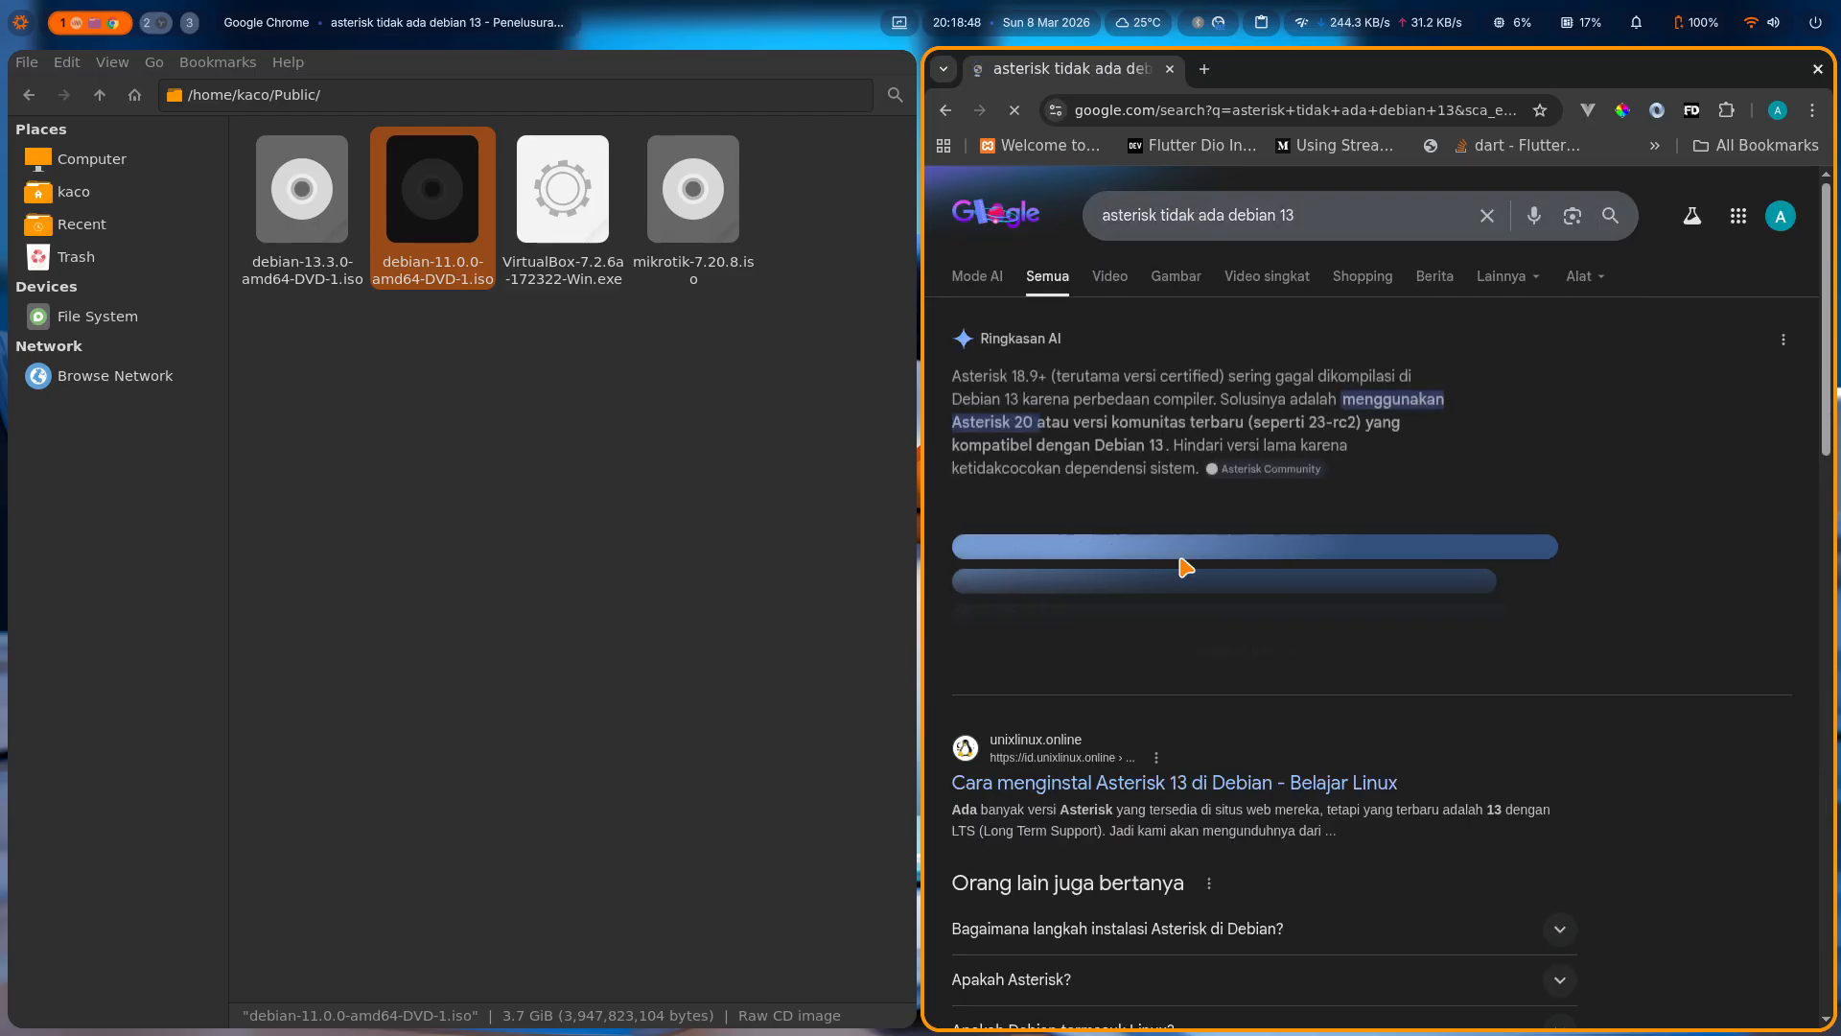
Open the article Cara menginstal Asterisk 13 di Debian and read through its installation commands.
left_click(1205, 785)
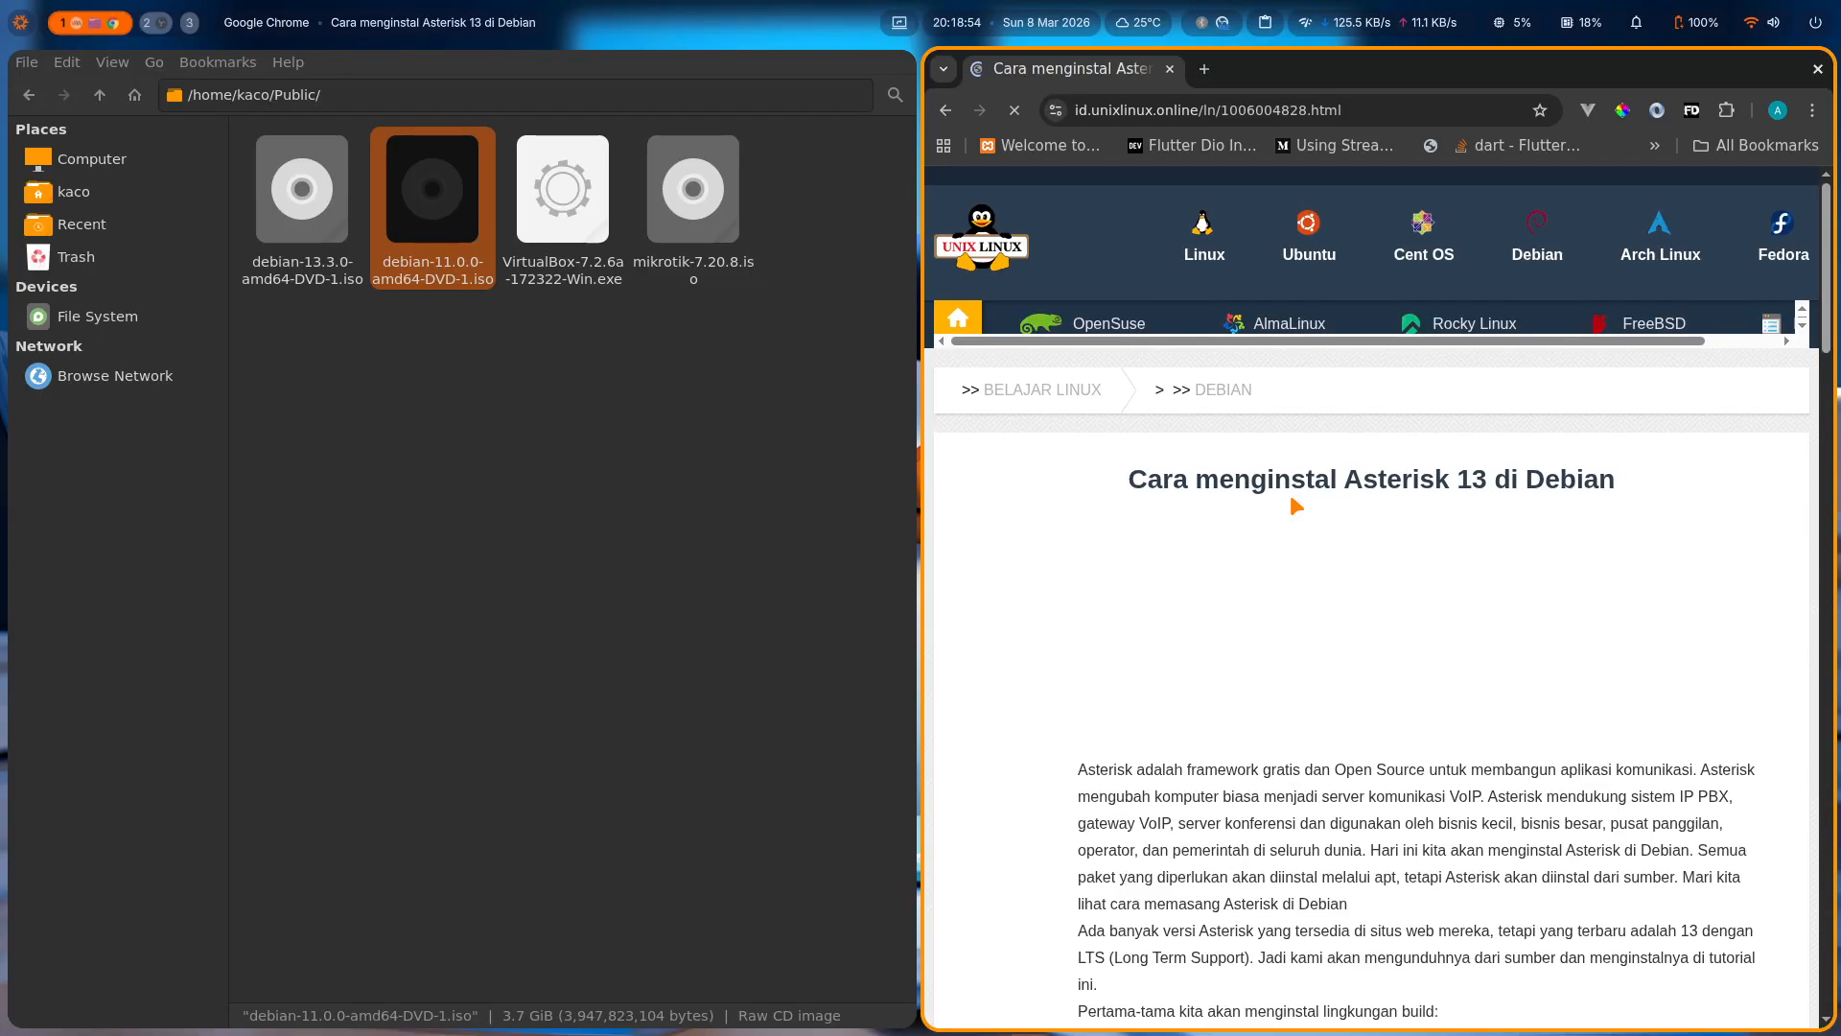
scroll(1296, 505, "down", 15)
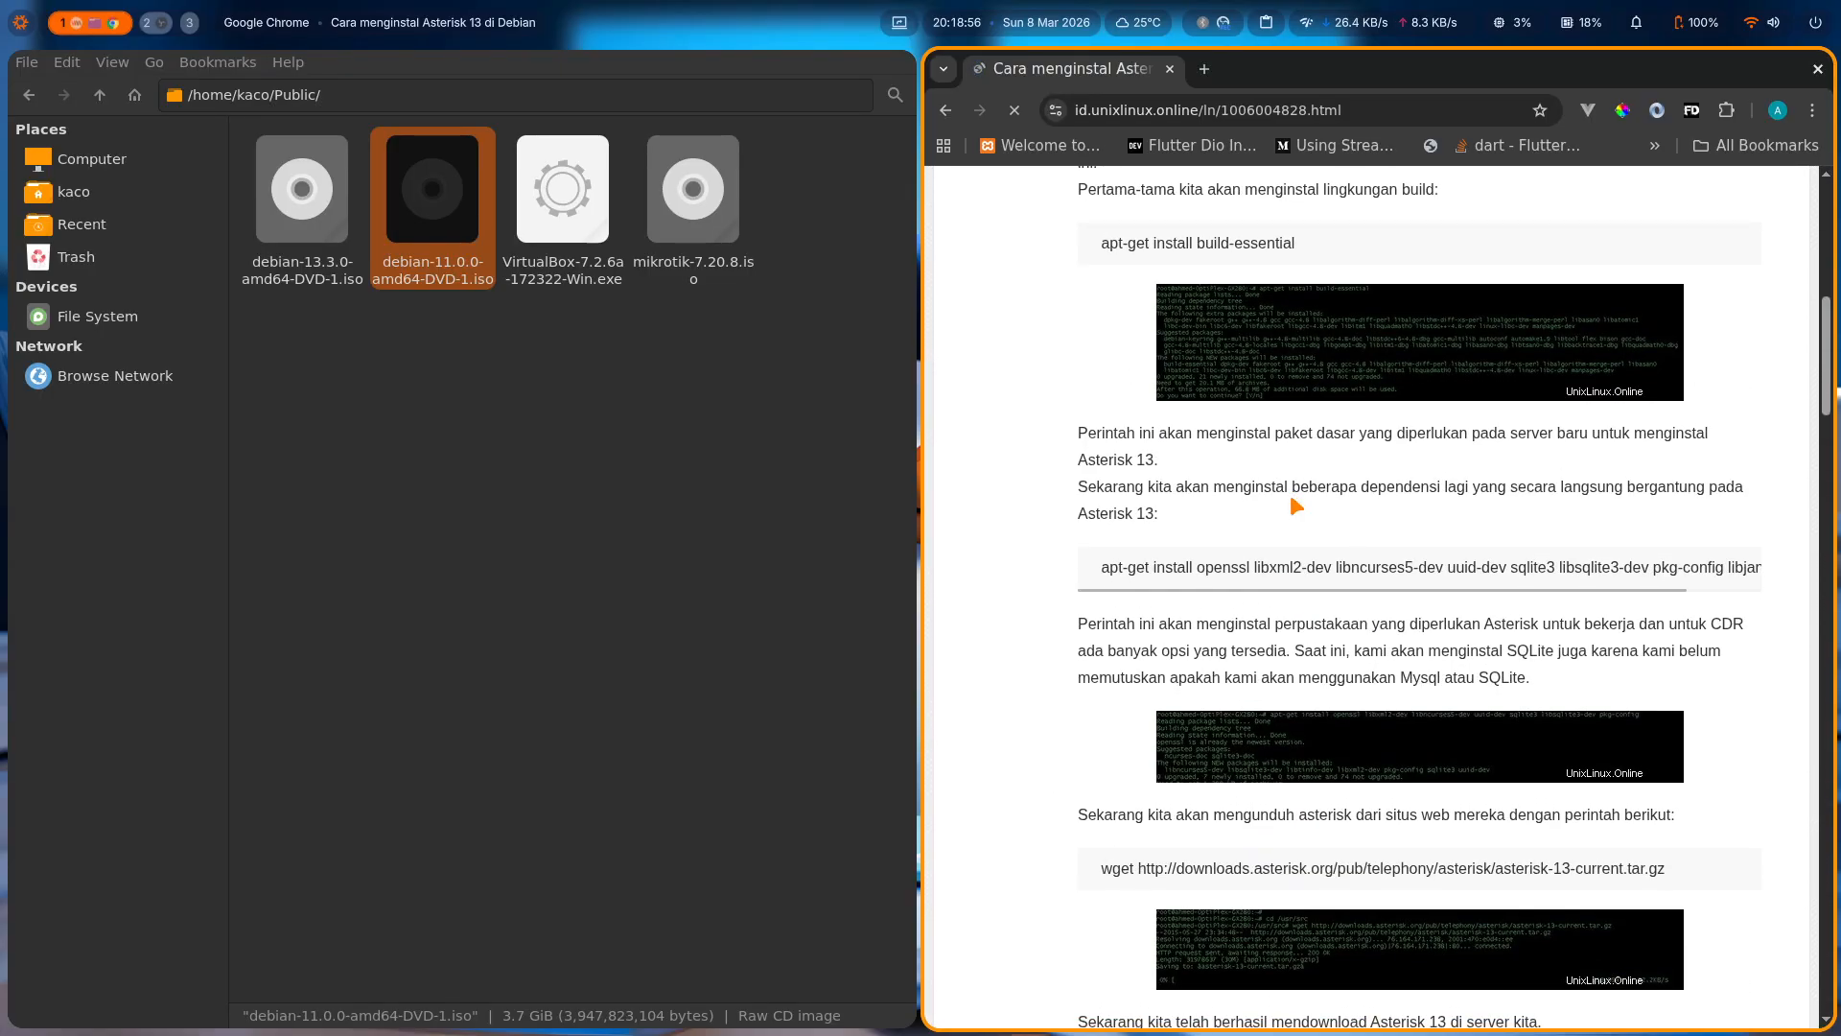
scroll(1296, 505, "down", 10)
scroll(1295, 505, "down", 9)
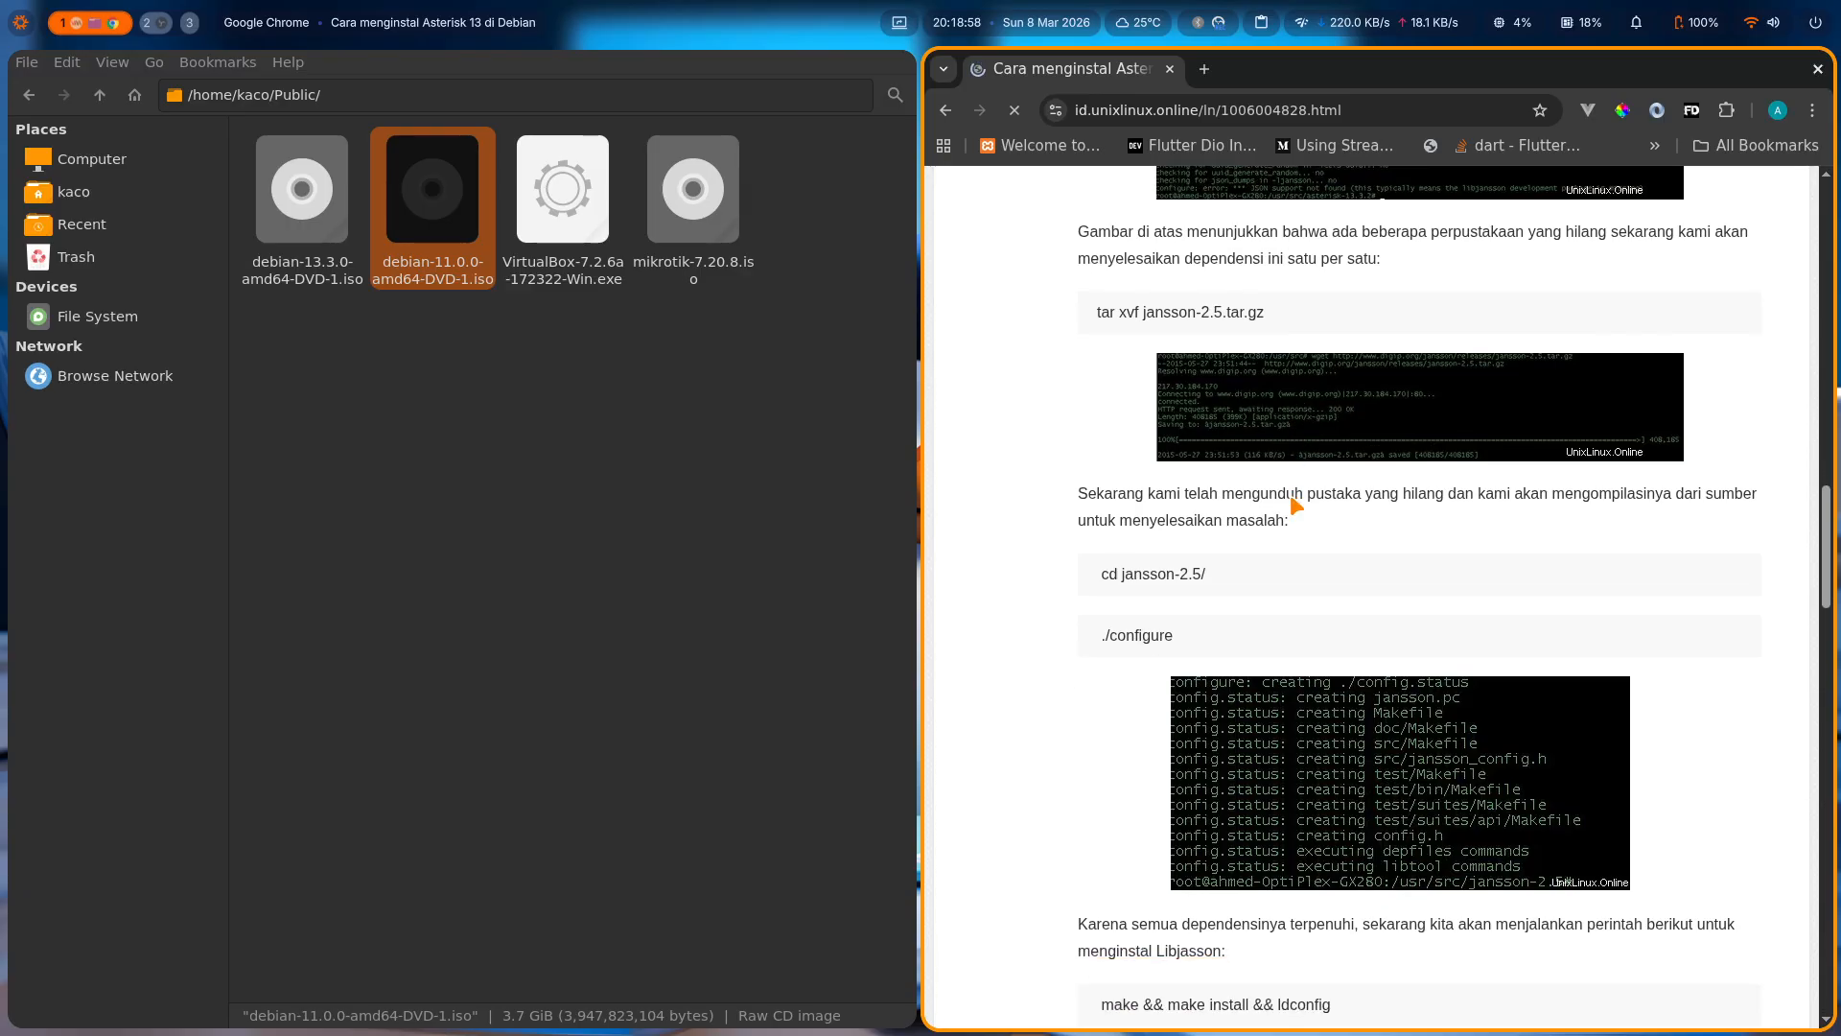
scroll(1296, 505, "down", 10)
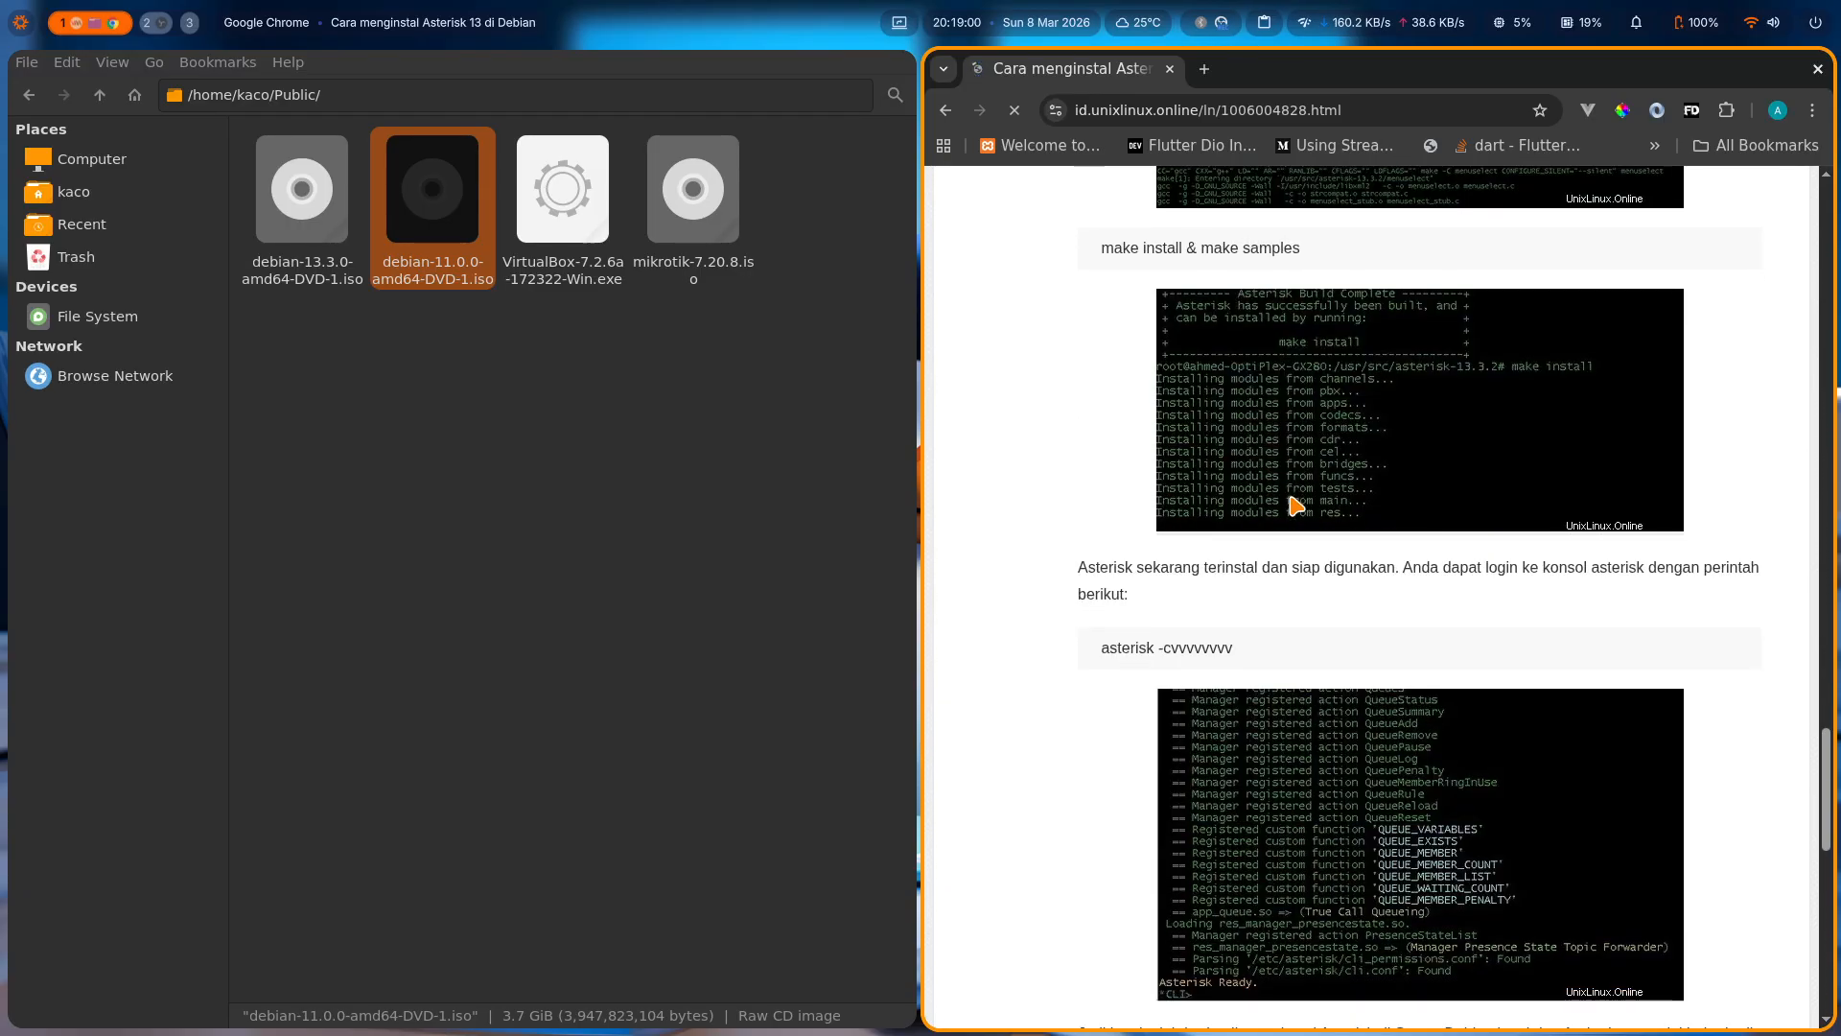
Close the browser and select debian-11.0.0-amd64-DVD-1.iso in the Public folder.
key("super+q")
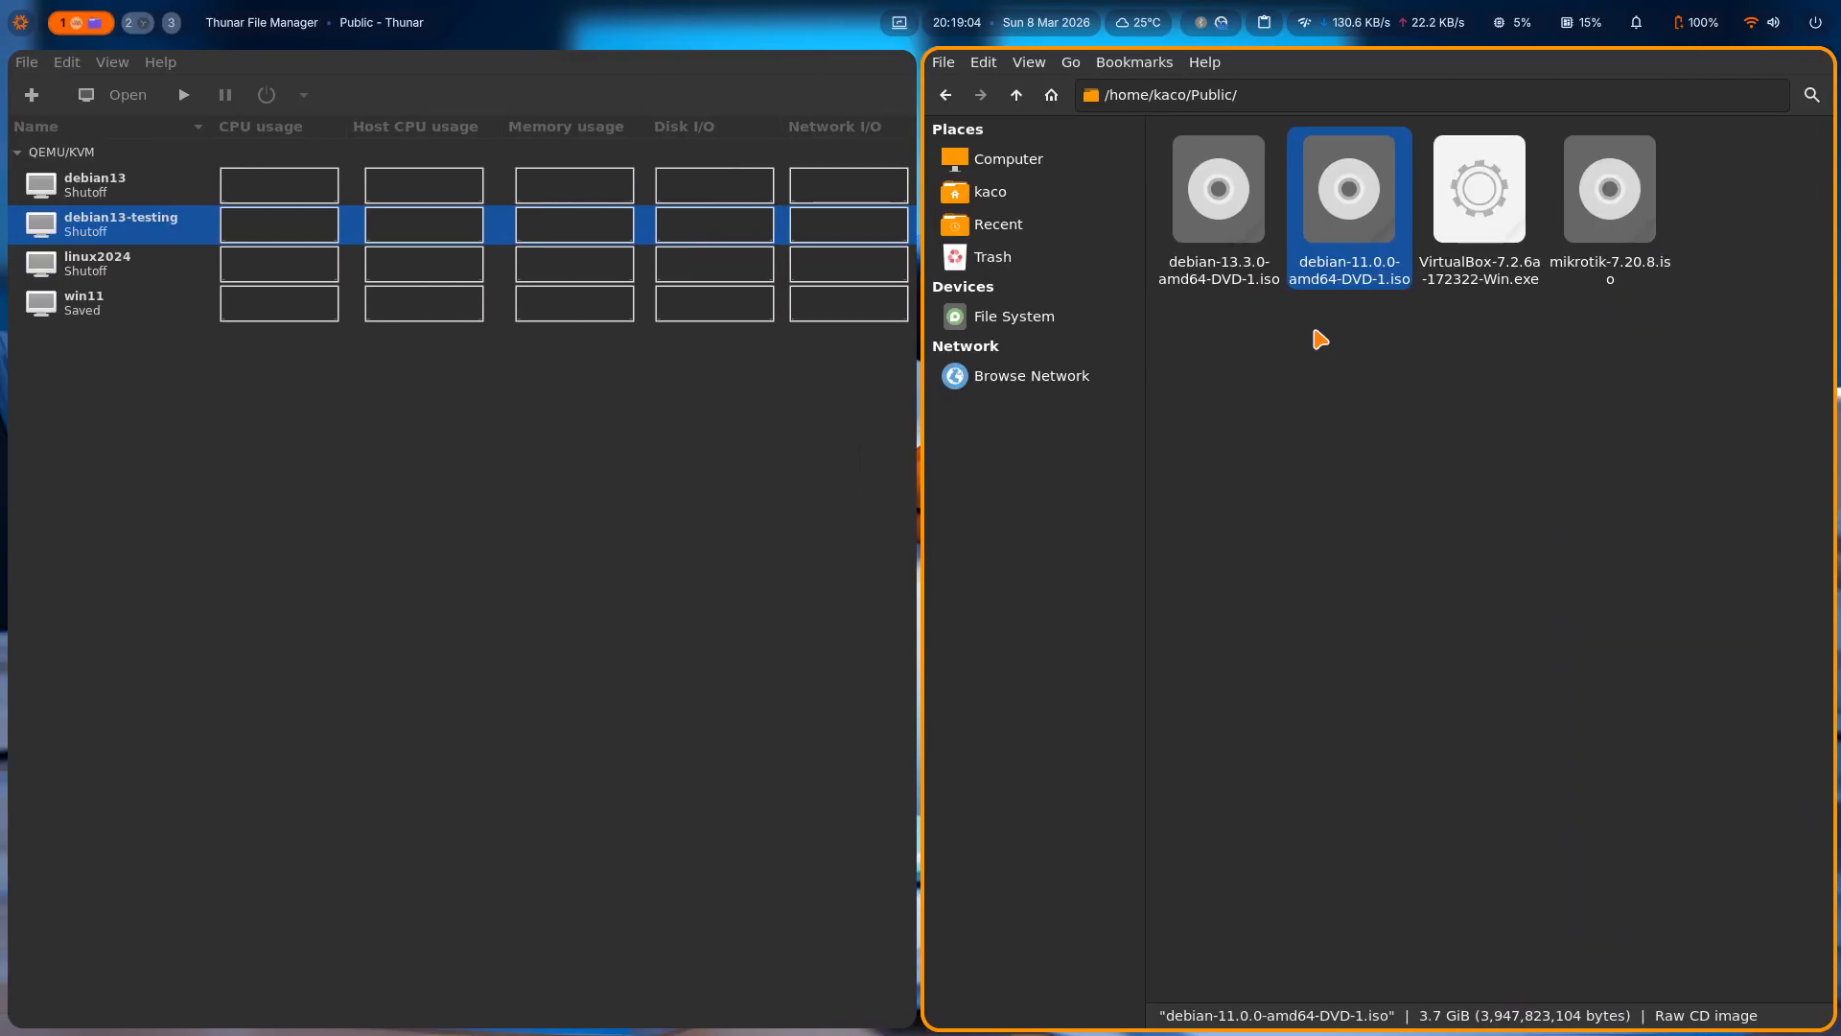
left_click(1328, 569)
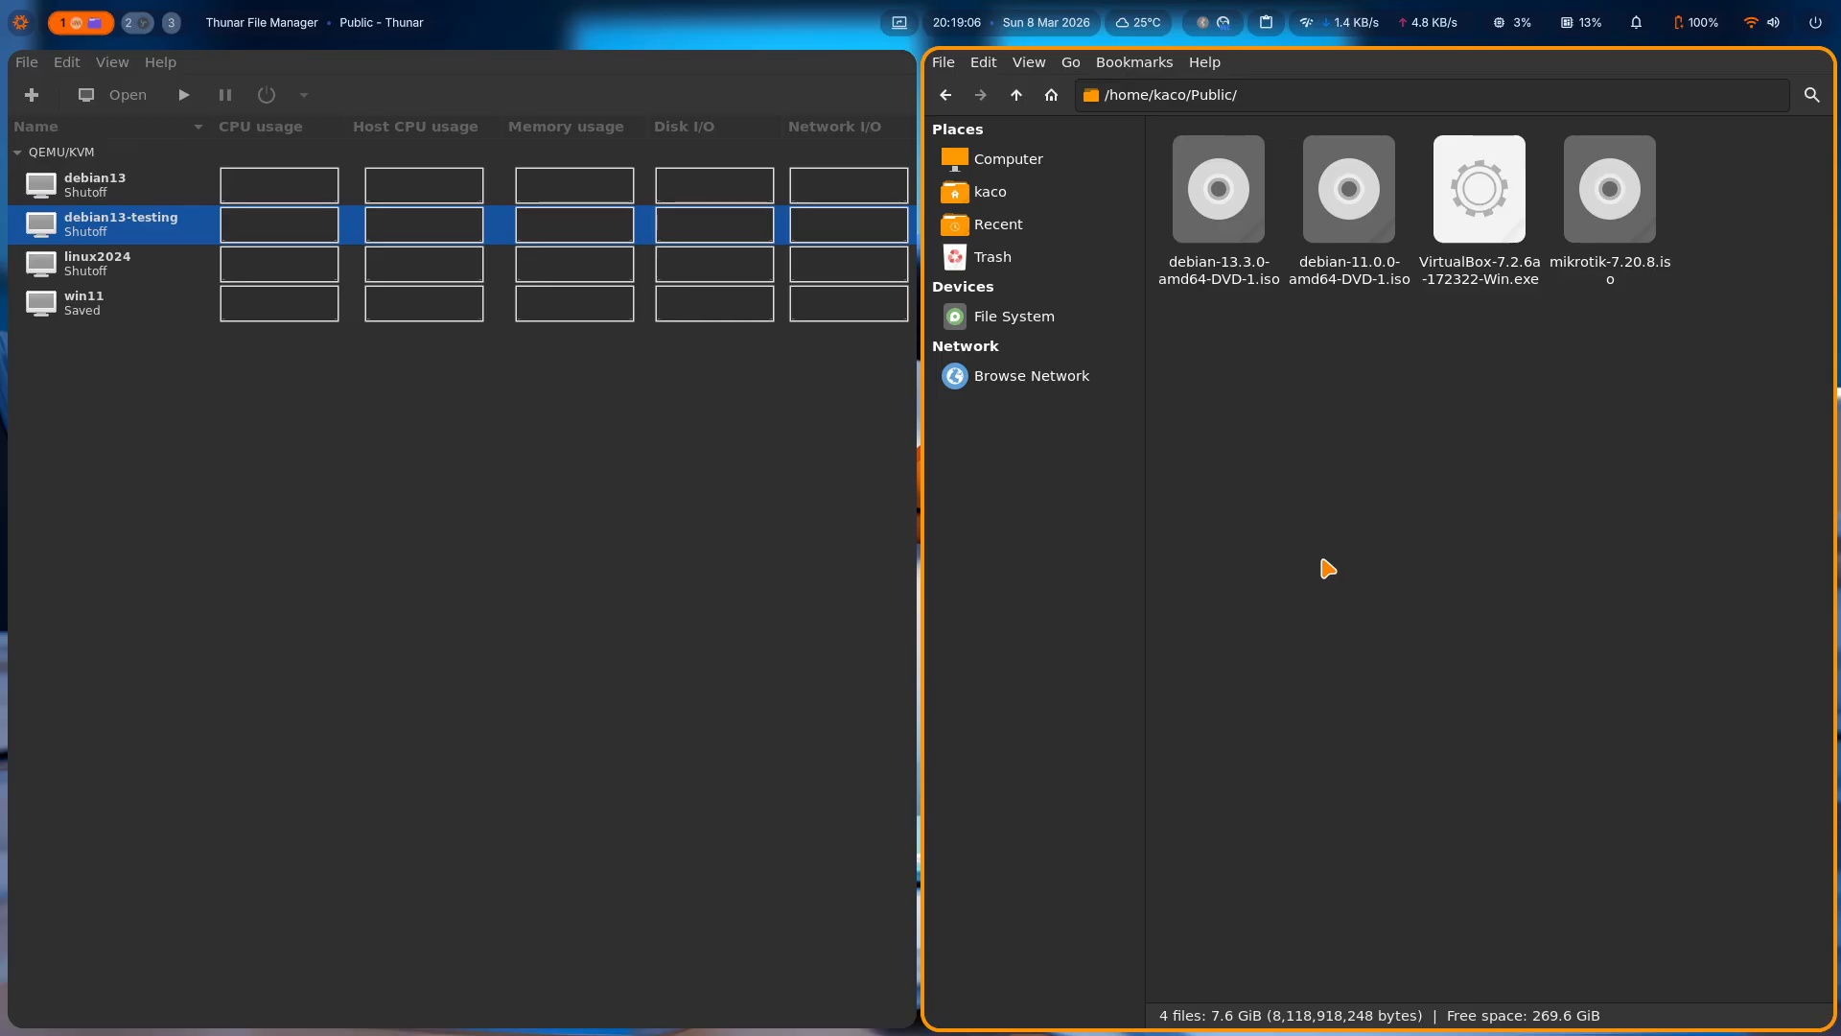
left_click(1340, 270)
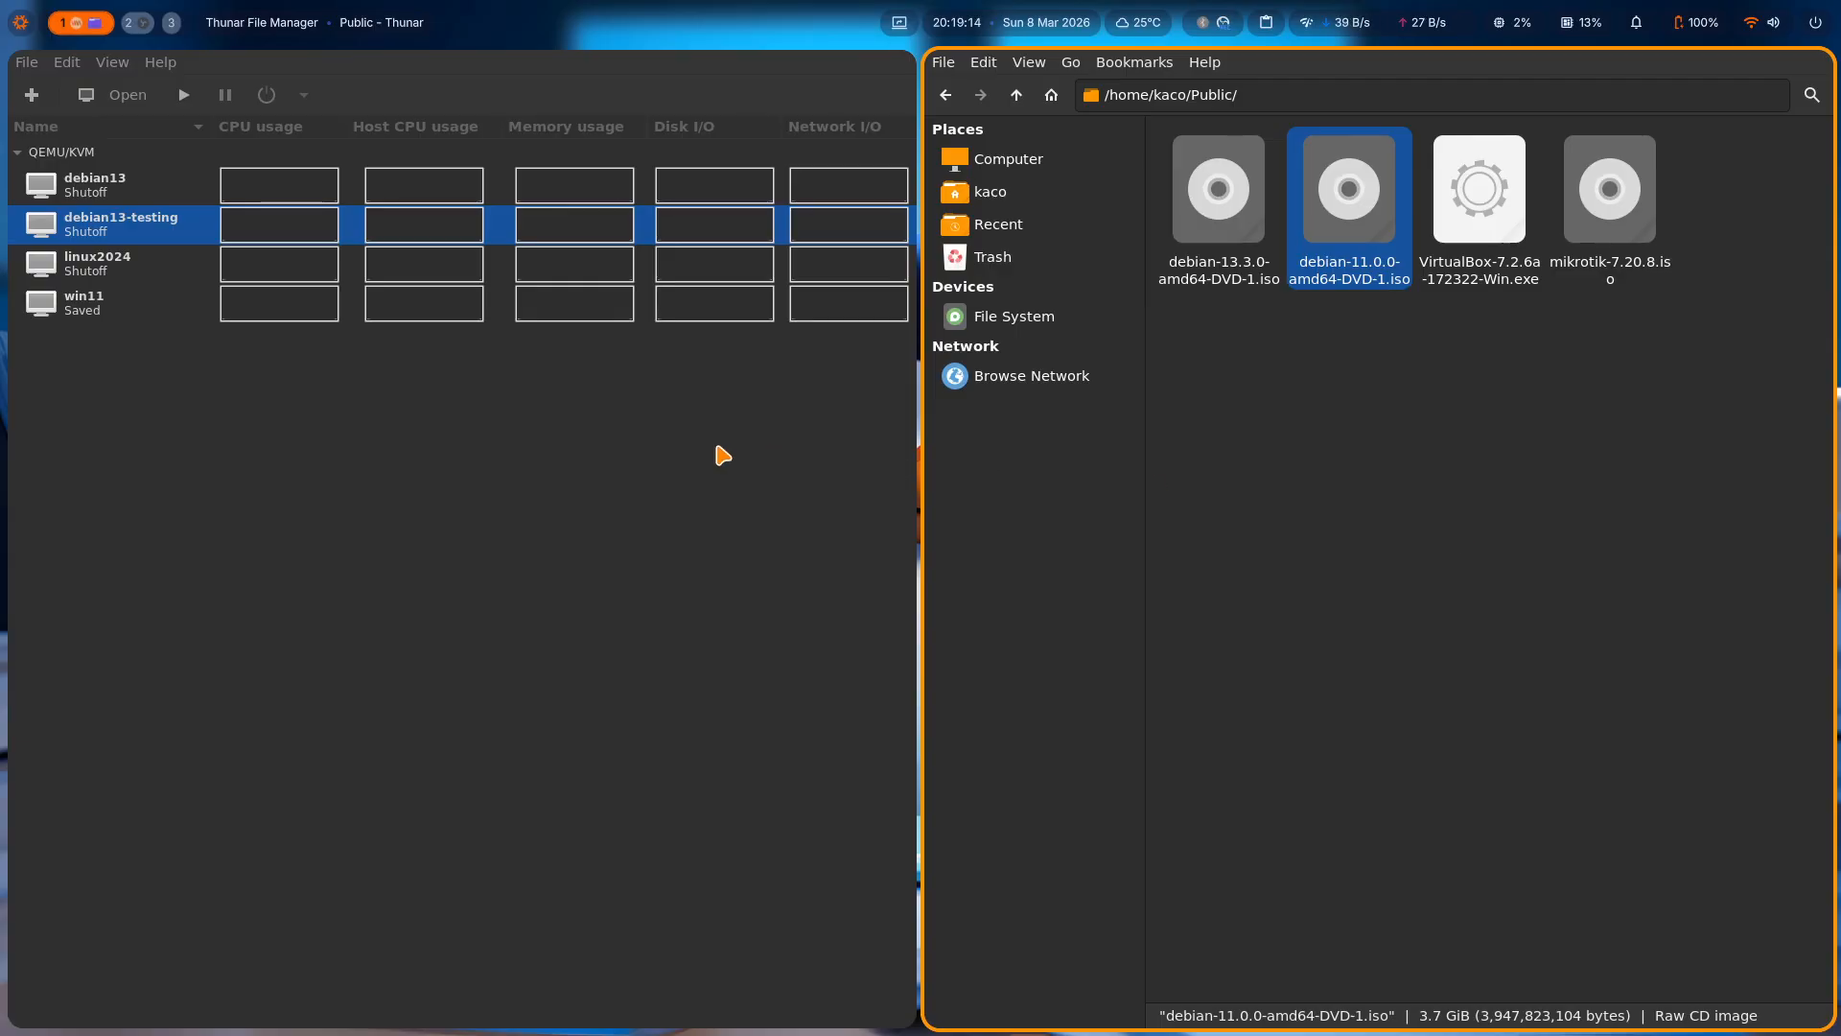
Start a new virtual machine from local install media and pick /home/kaco/Downloads/debian-11.0.0-amd64-DVD-1.iso as the ISO.
left_click(123, 235)
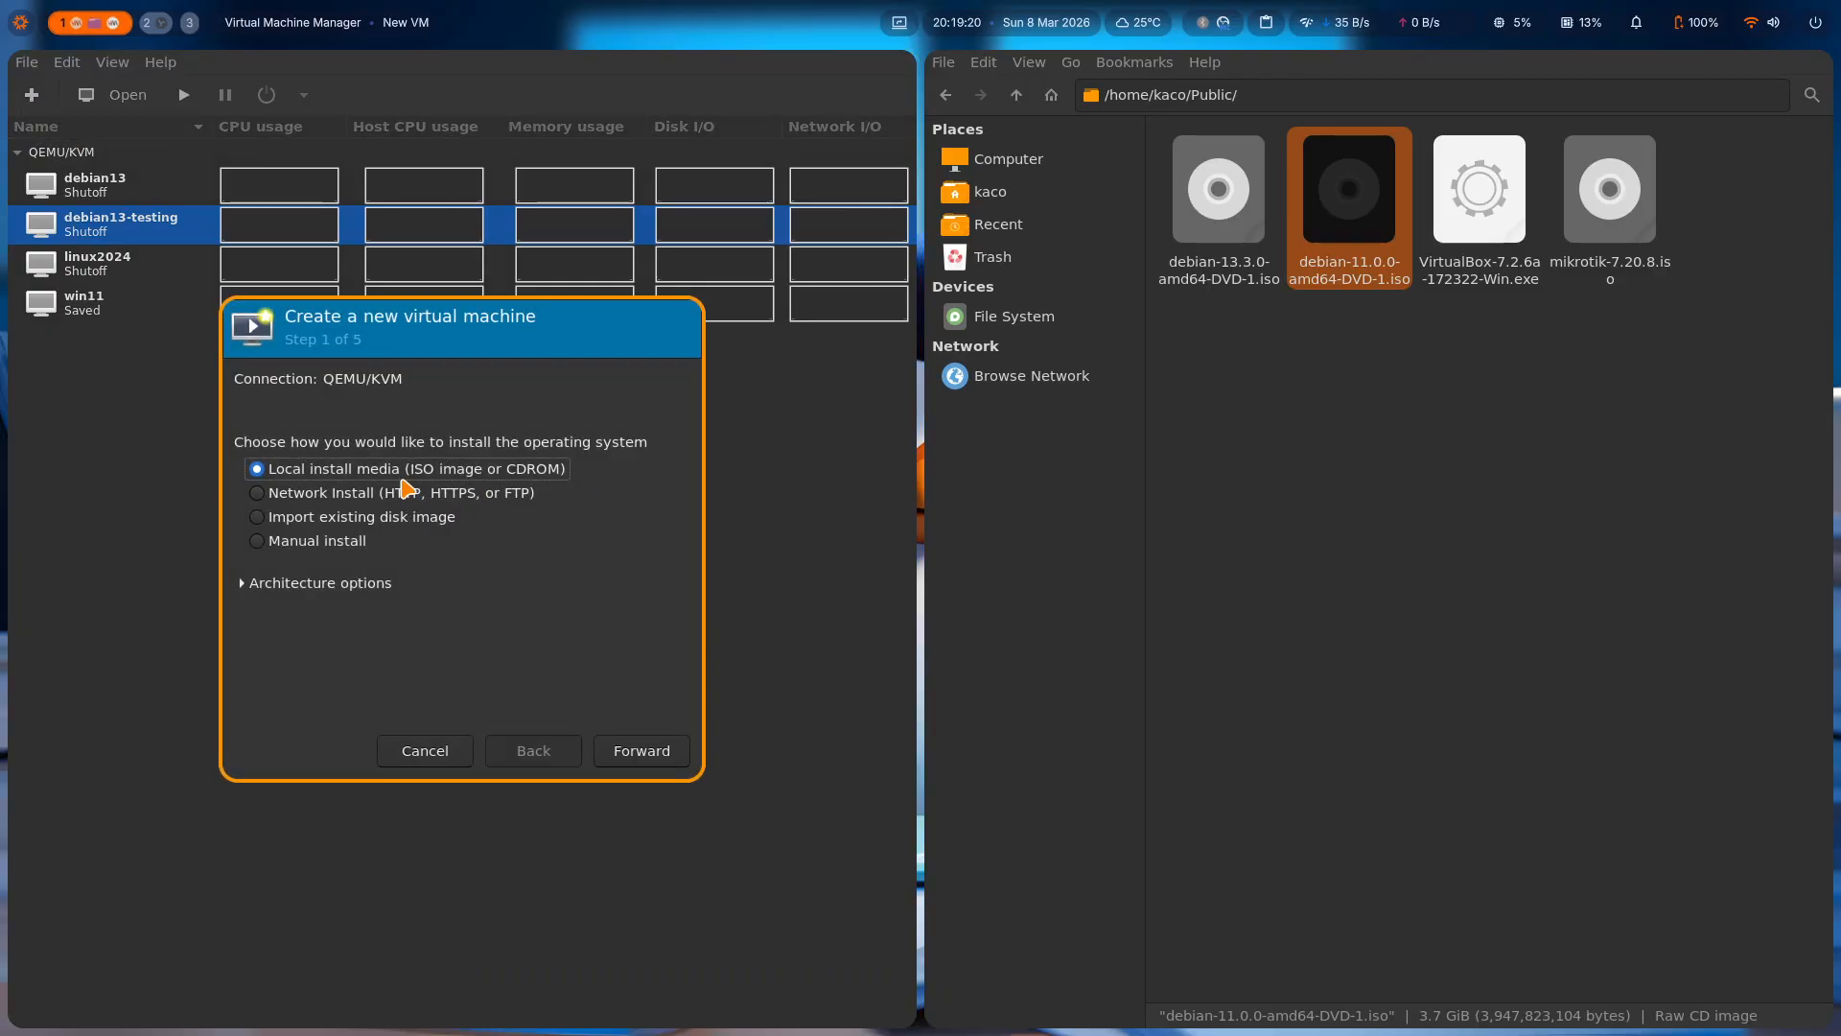
left_click(646, 751)
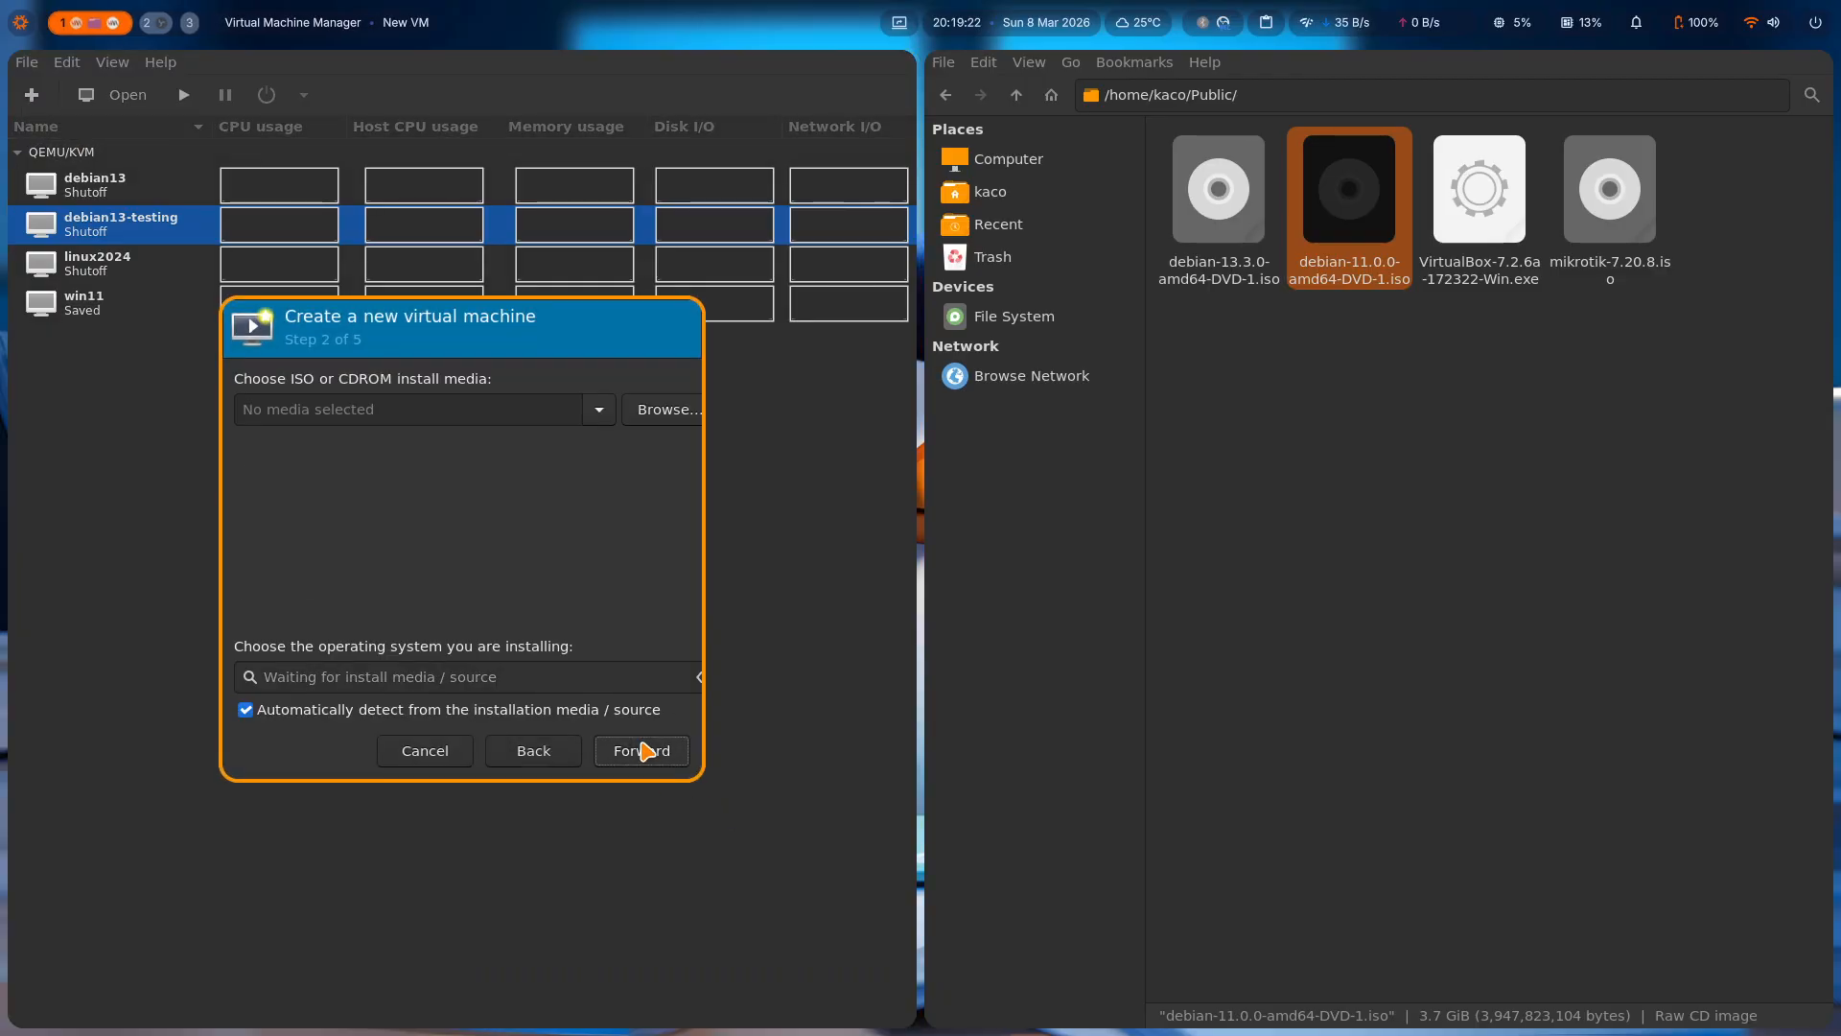
left_click(612, 412)
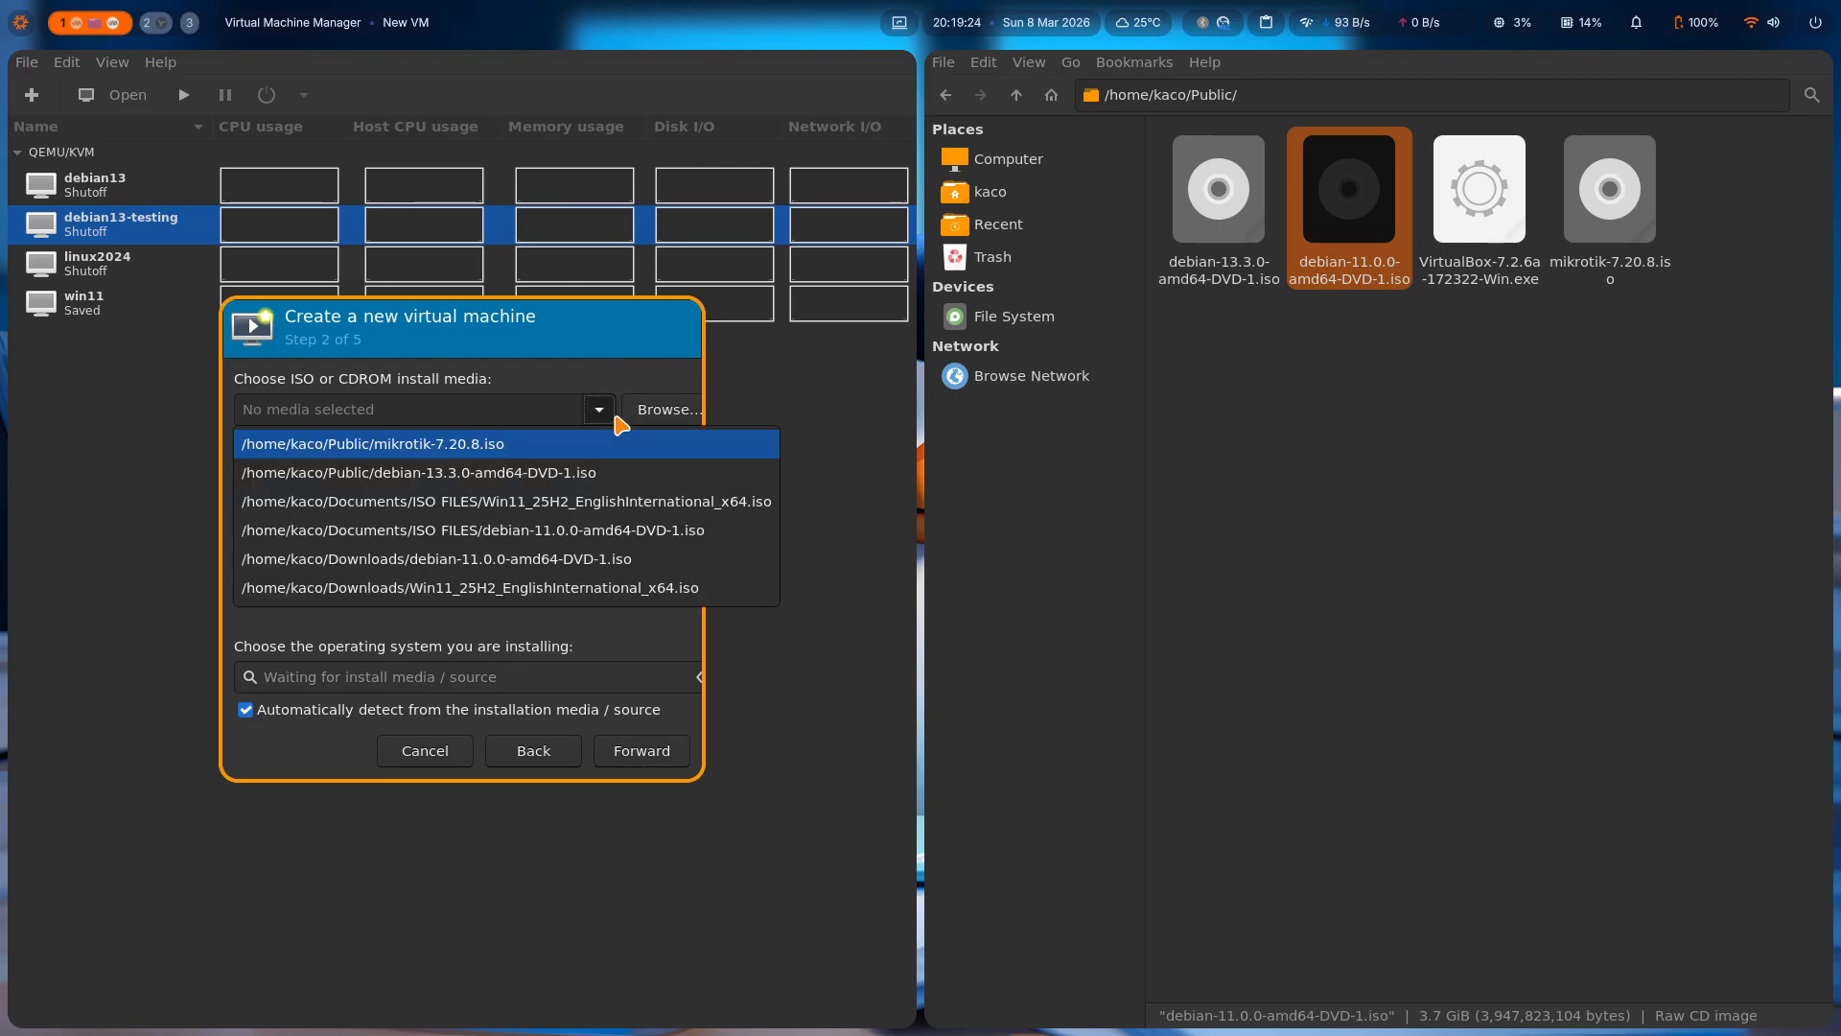
left_click(591, 567)
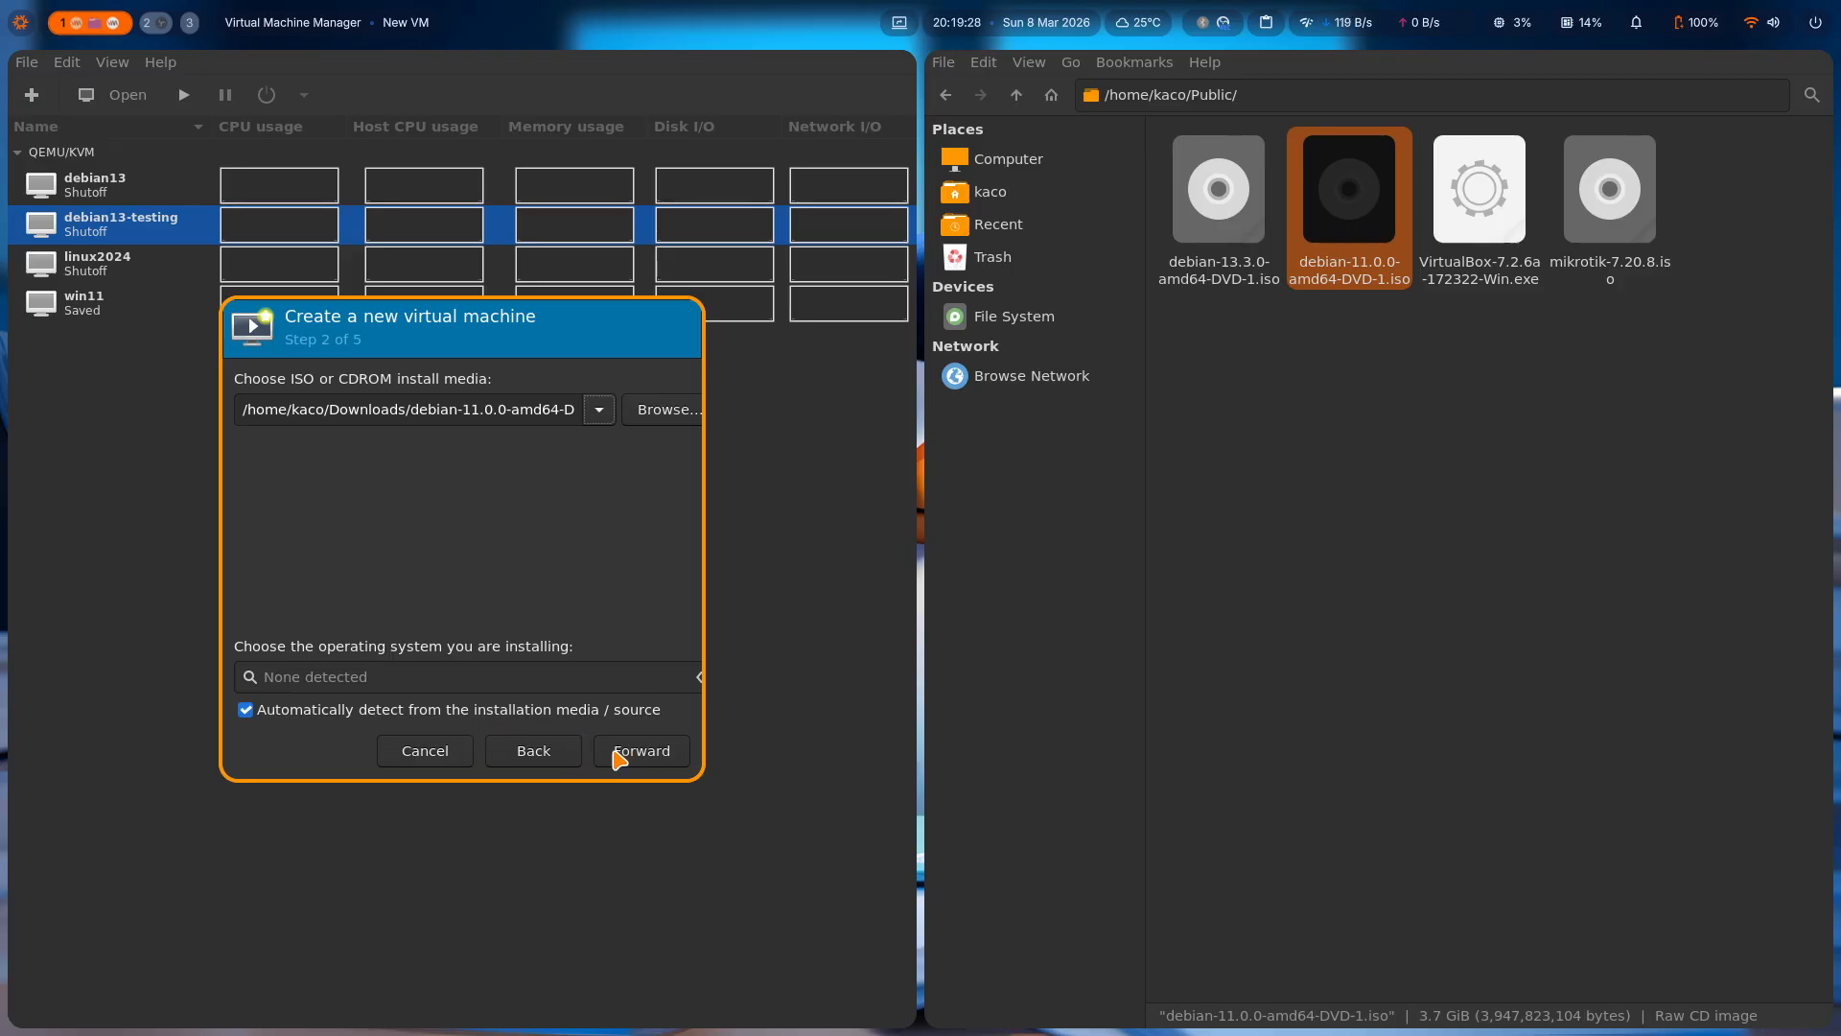
left_click(644, 760)
Turn off automatic OS detection, choose Debian 11 as the operating system, and attempt to continue.
left_click(484, 625)
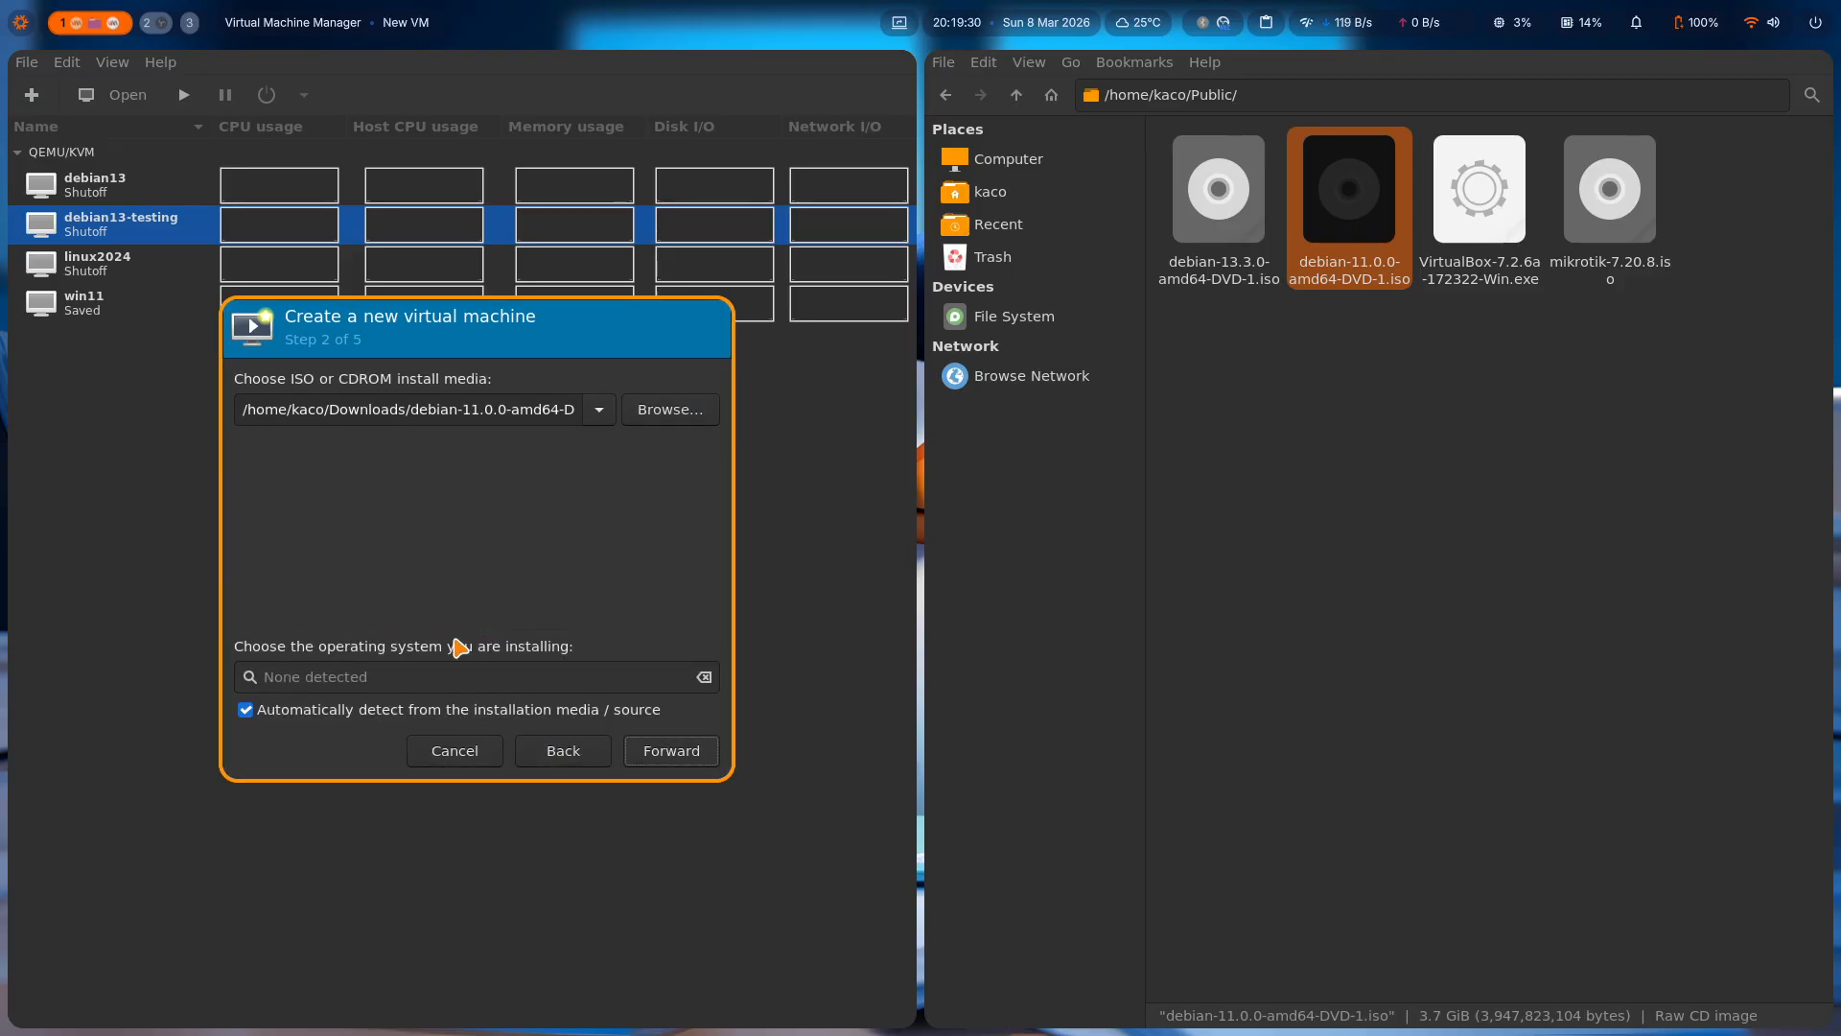
left_click(297, 711)
left_click(401, 674)
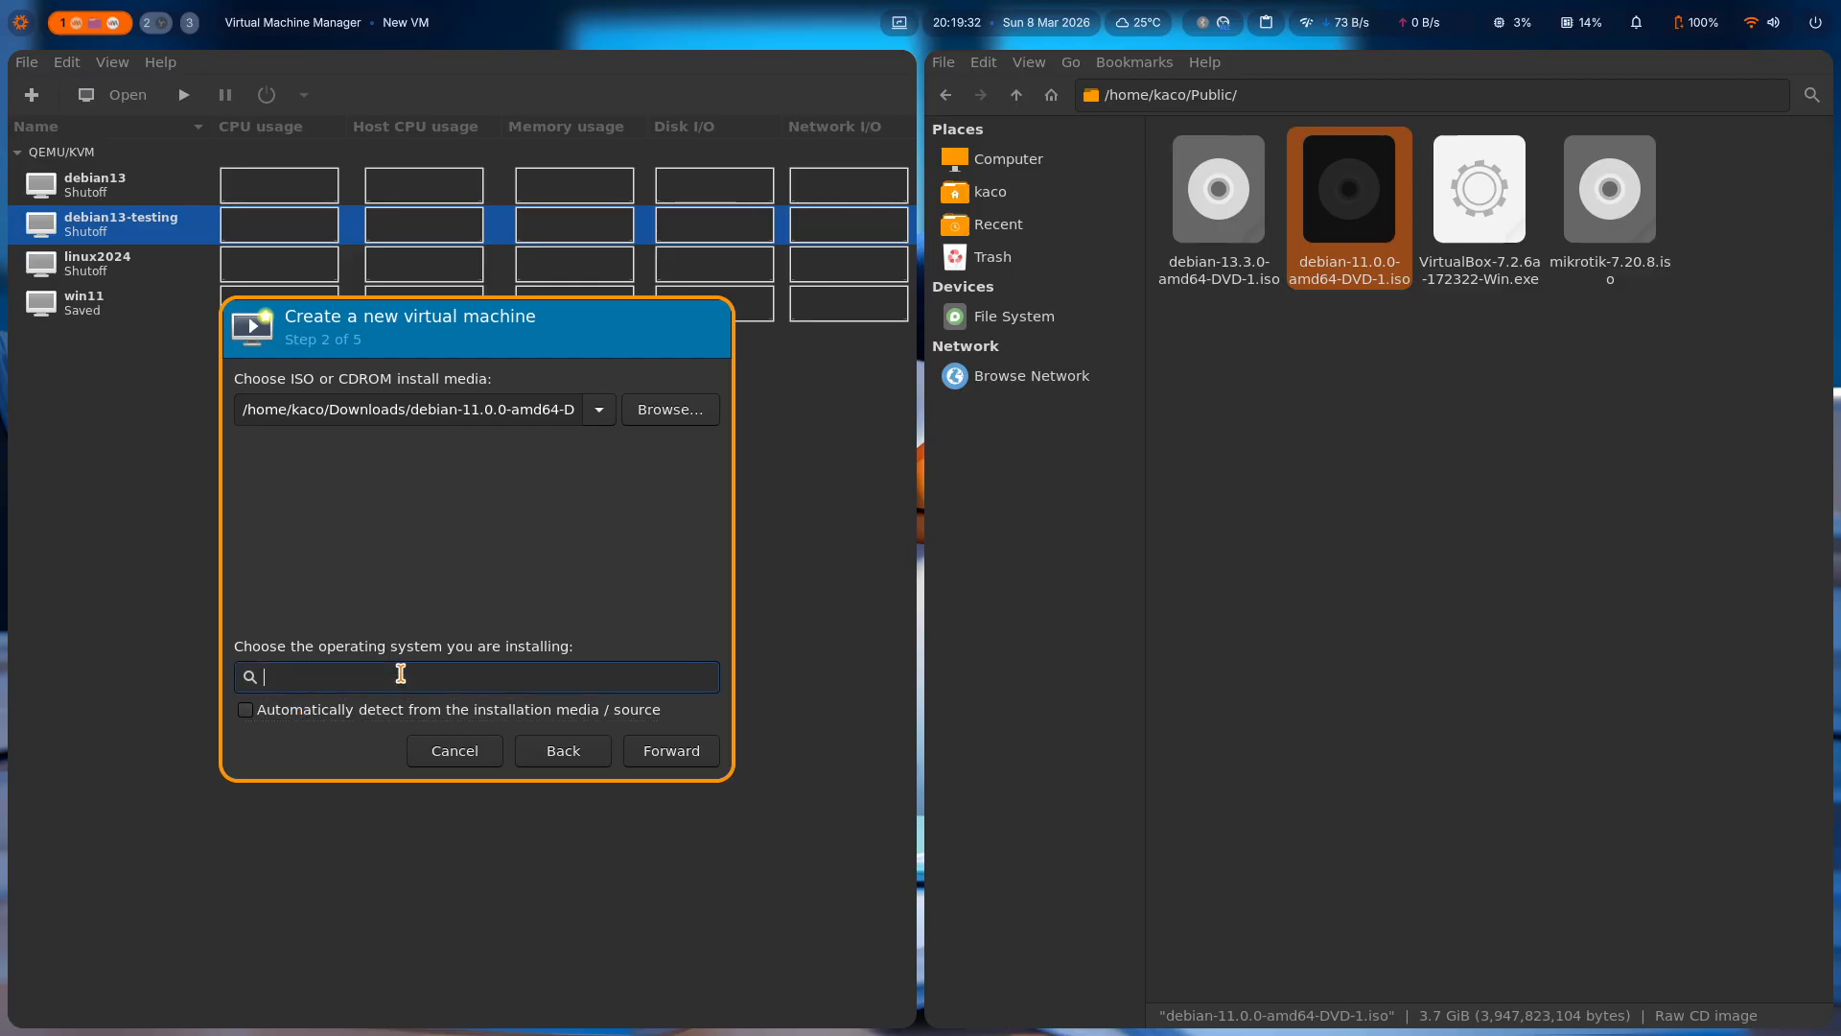
type("debian")
key("Down")
key("Down")
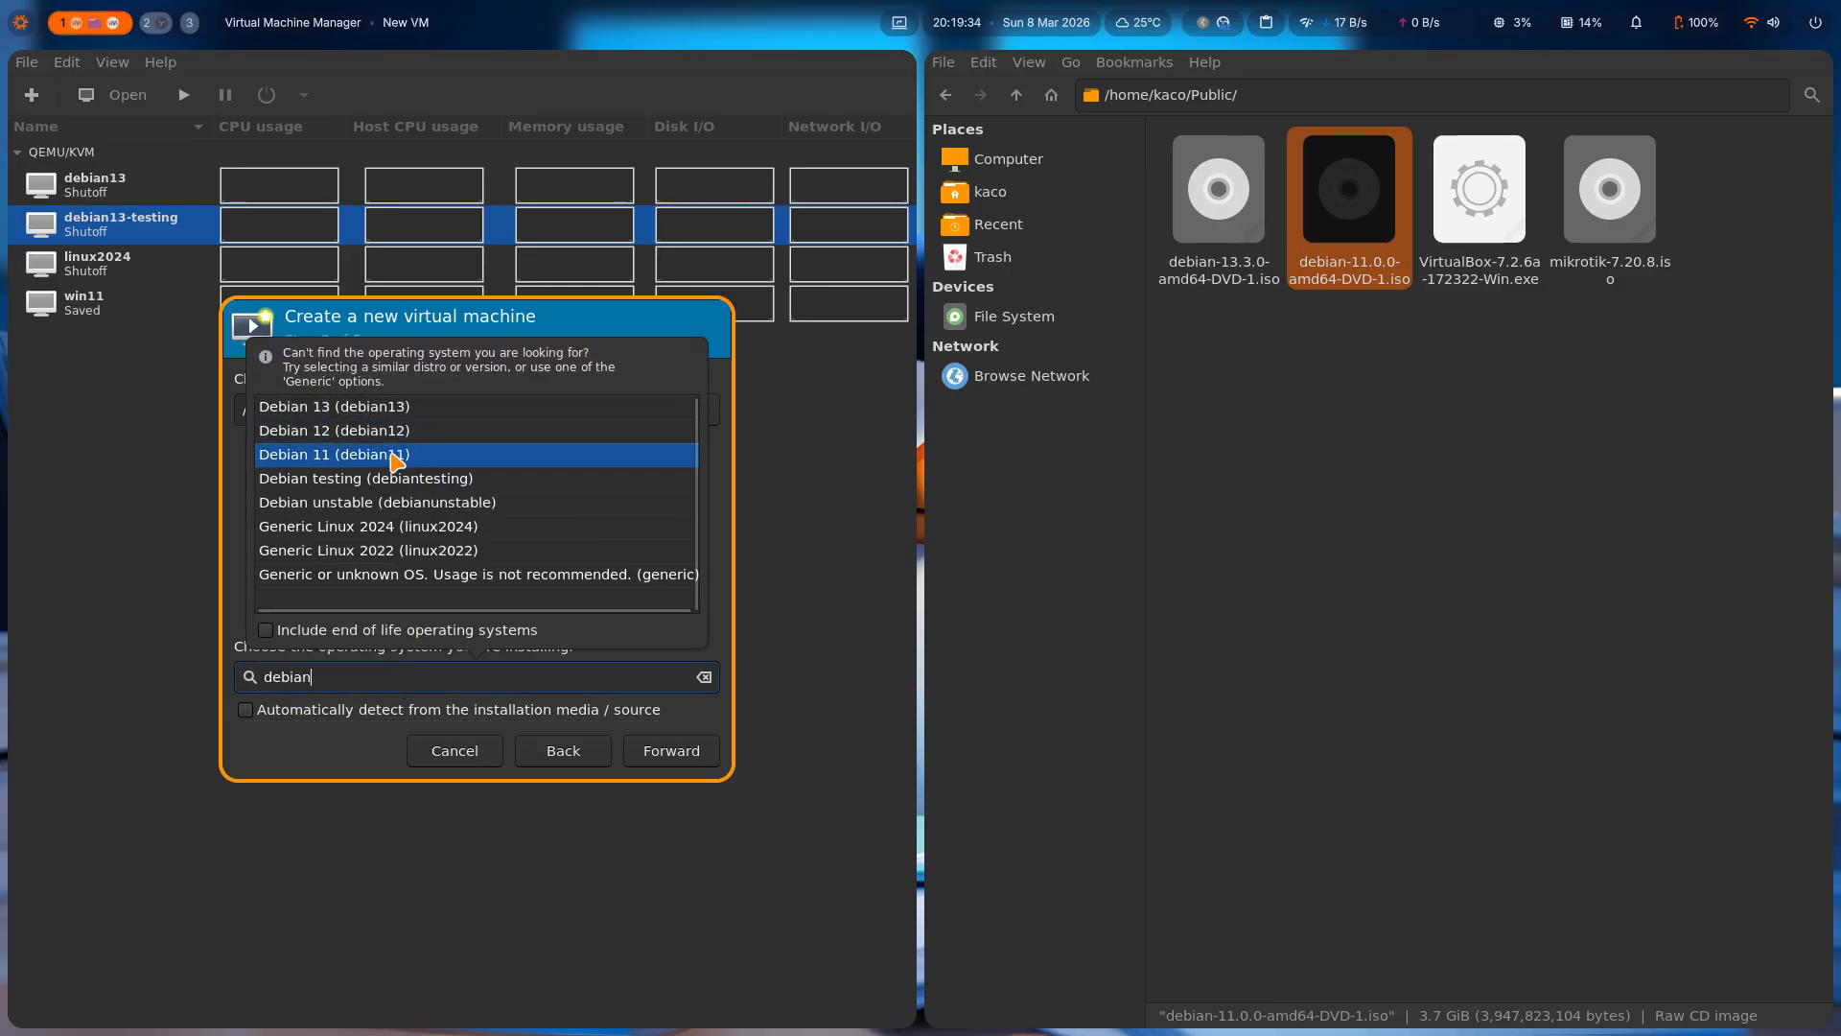
key("Return")
left_click(635, 750)
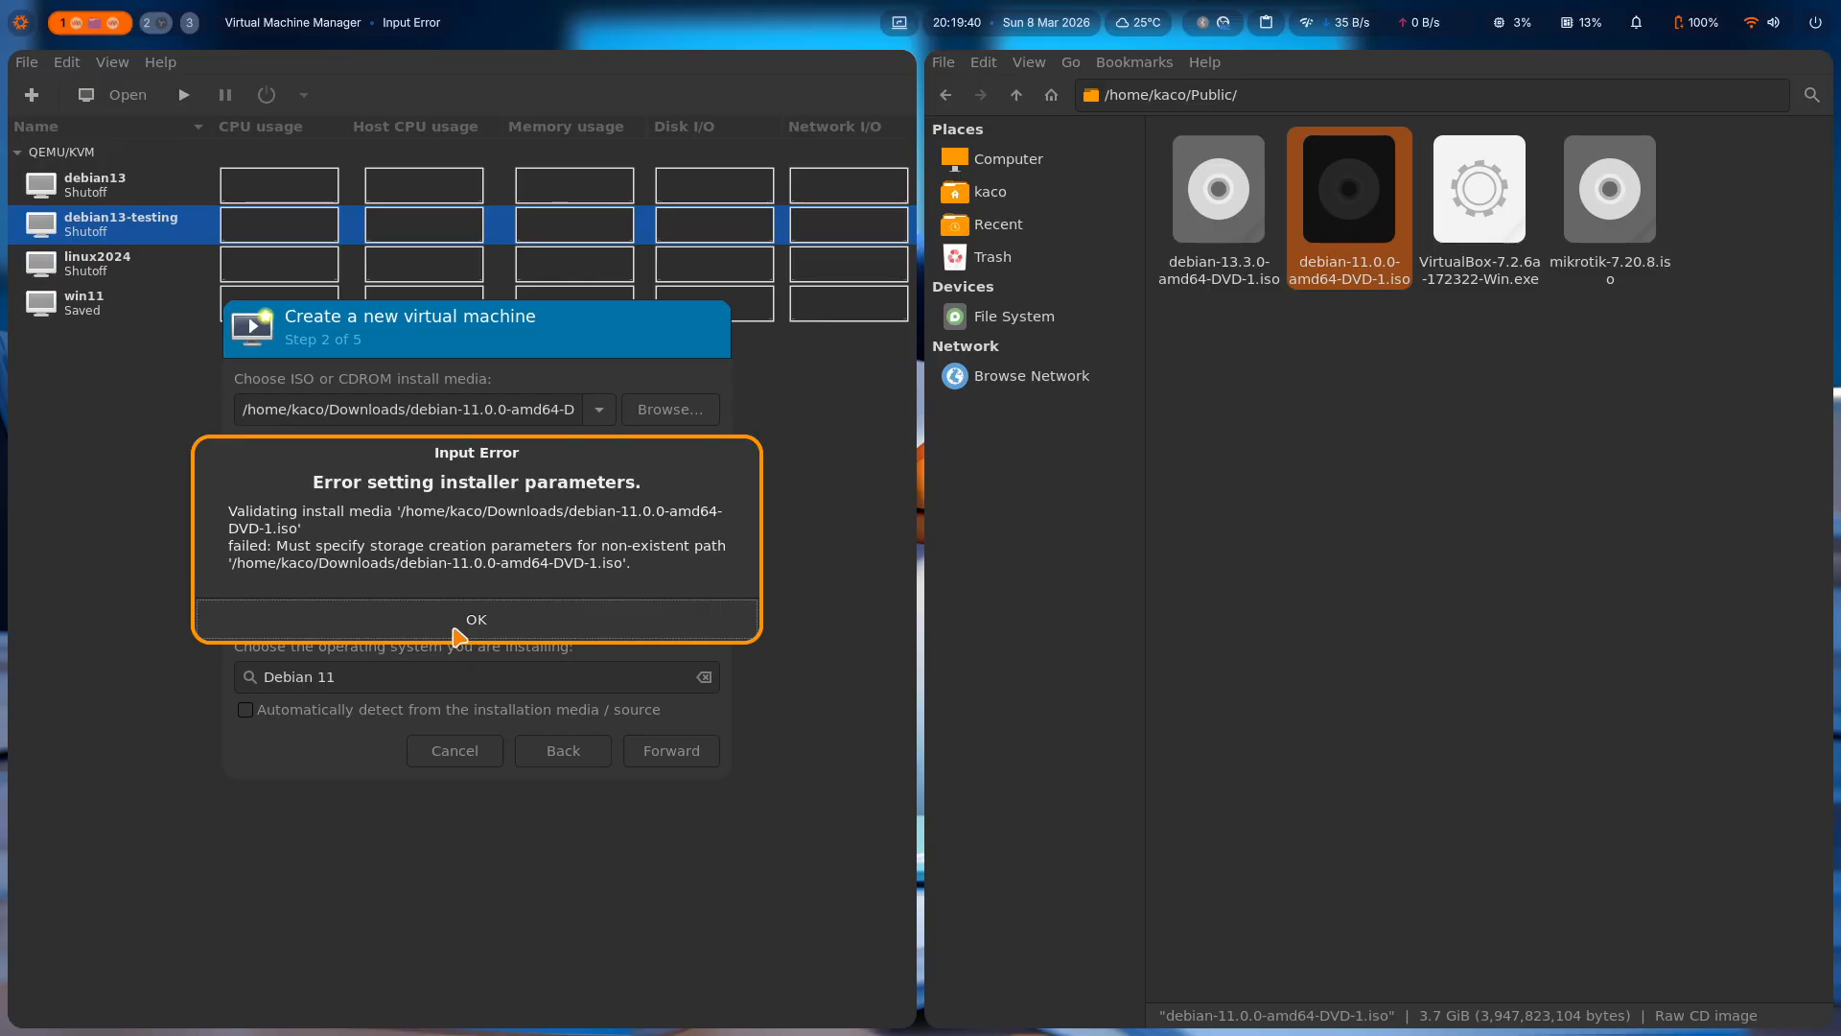
left_click(457, 635)
Browse the isofiles storage pool, choose debian-11.0.0-amd64-DVD-1.iso as install media, and continue.
left_click(663, 417)
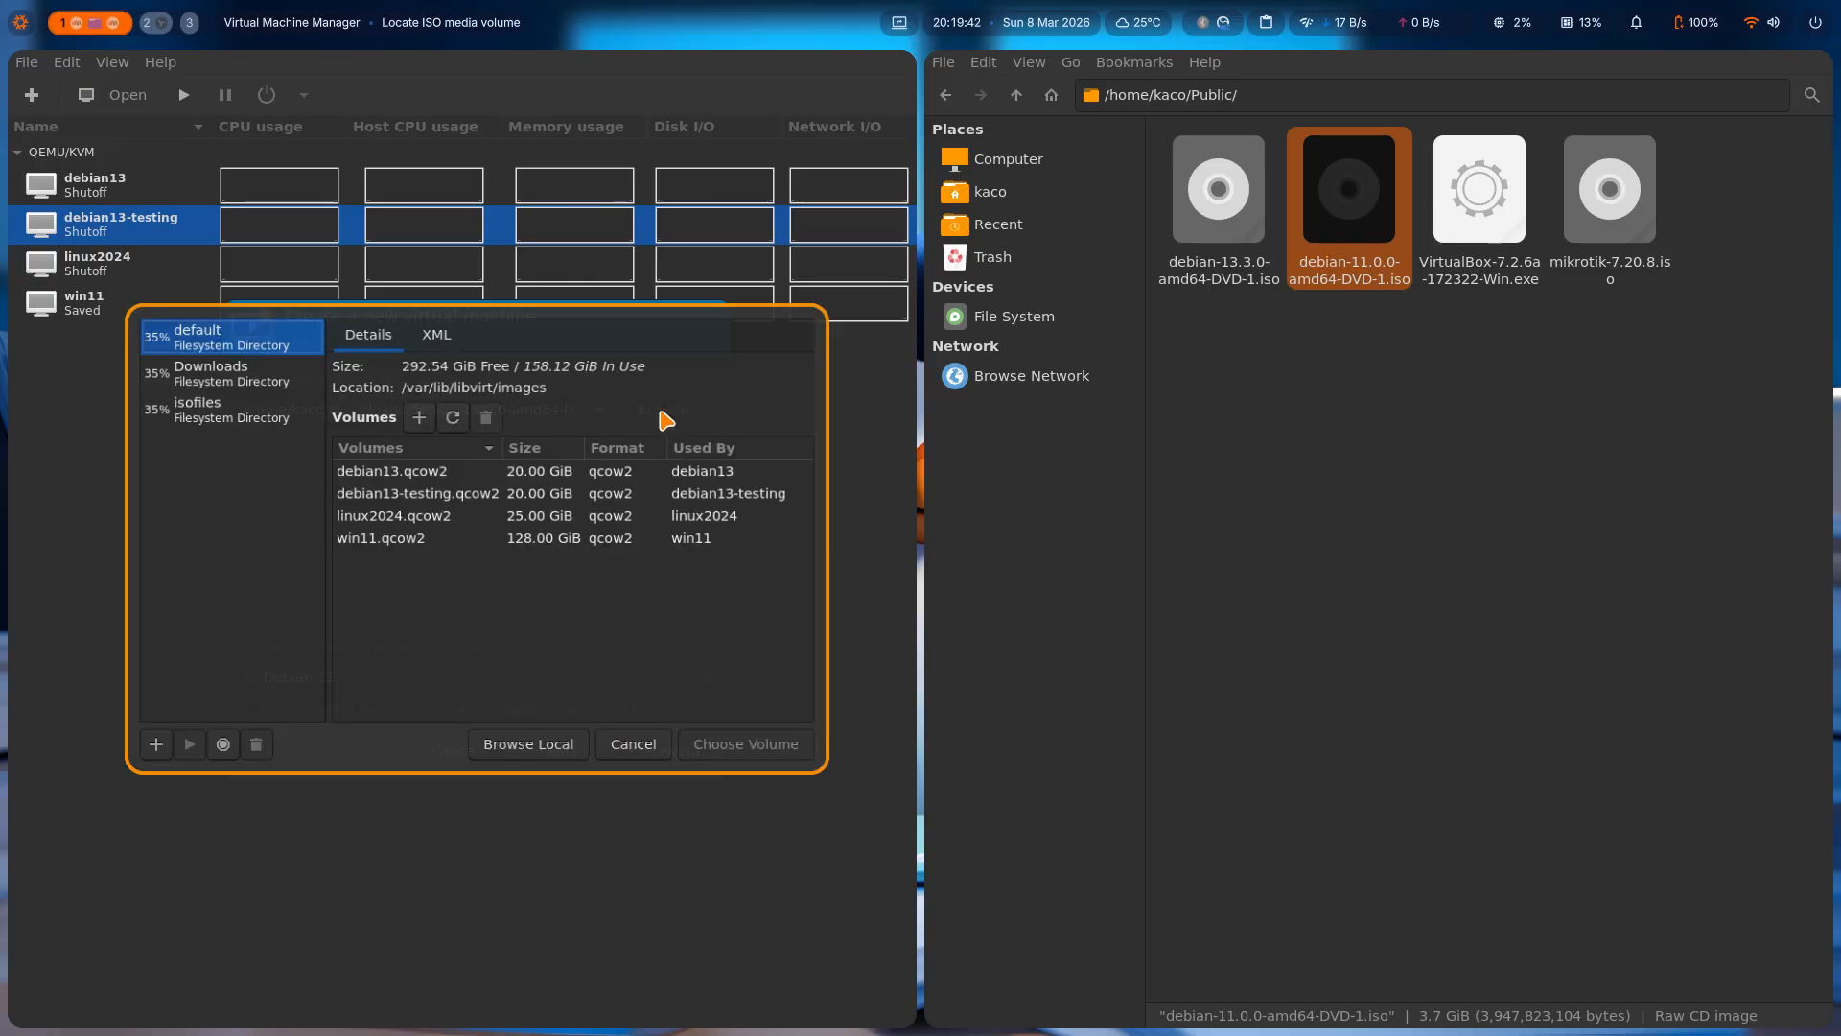
left_click(257, 408)
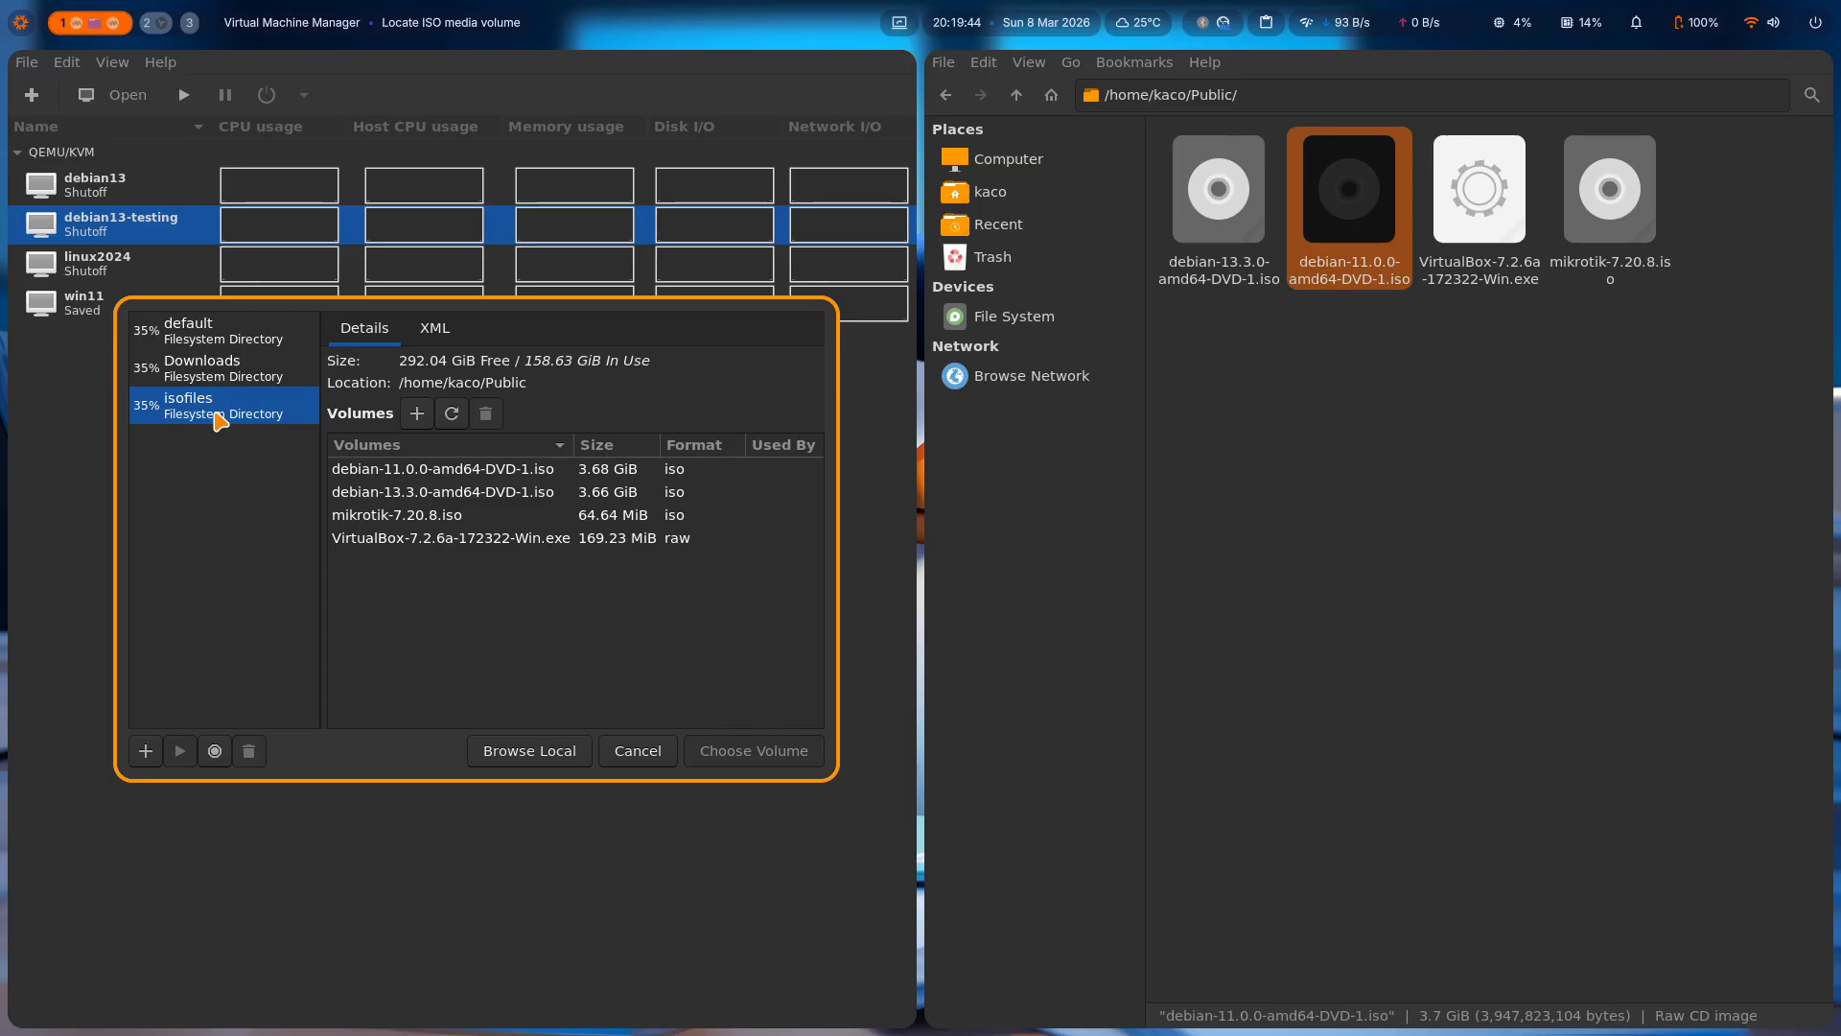
left_click(452, 474)
left_click(769, 751)
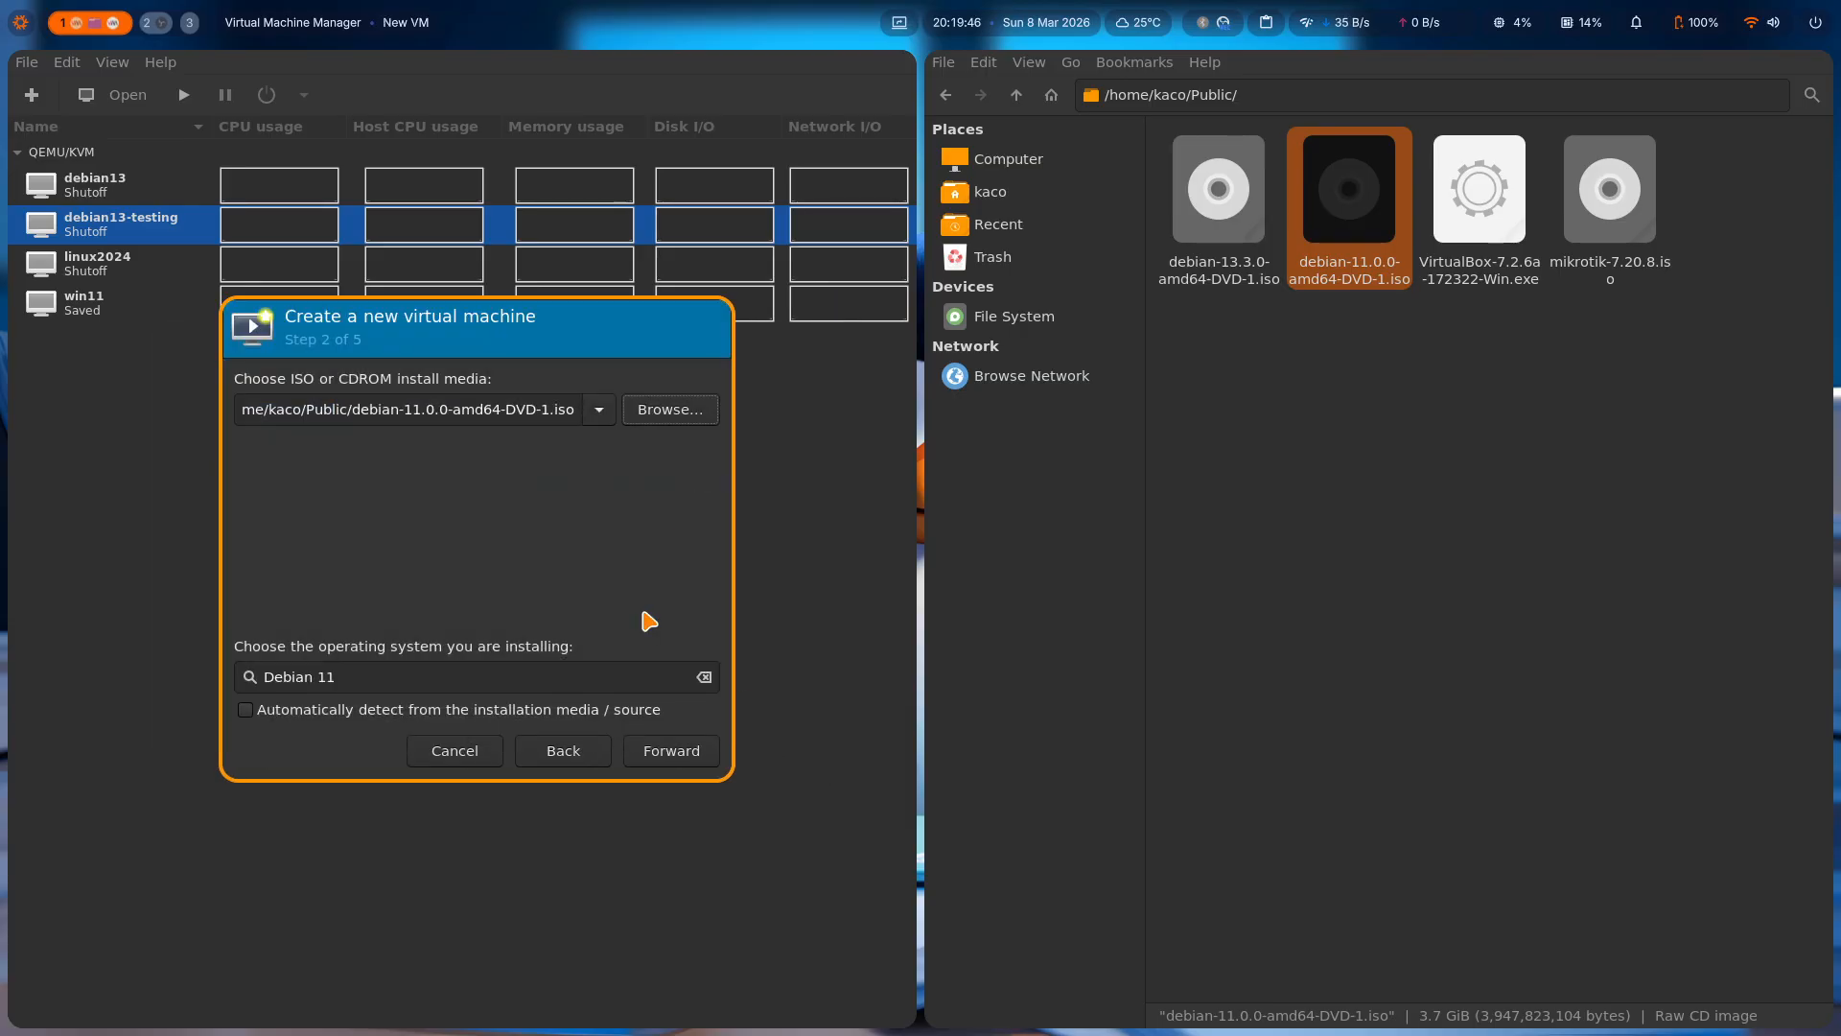
left_click(672, 763)
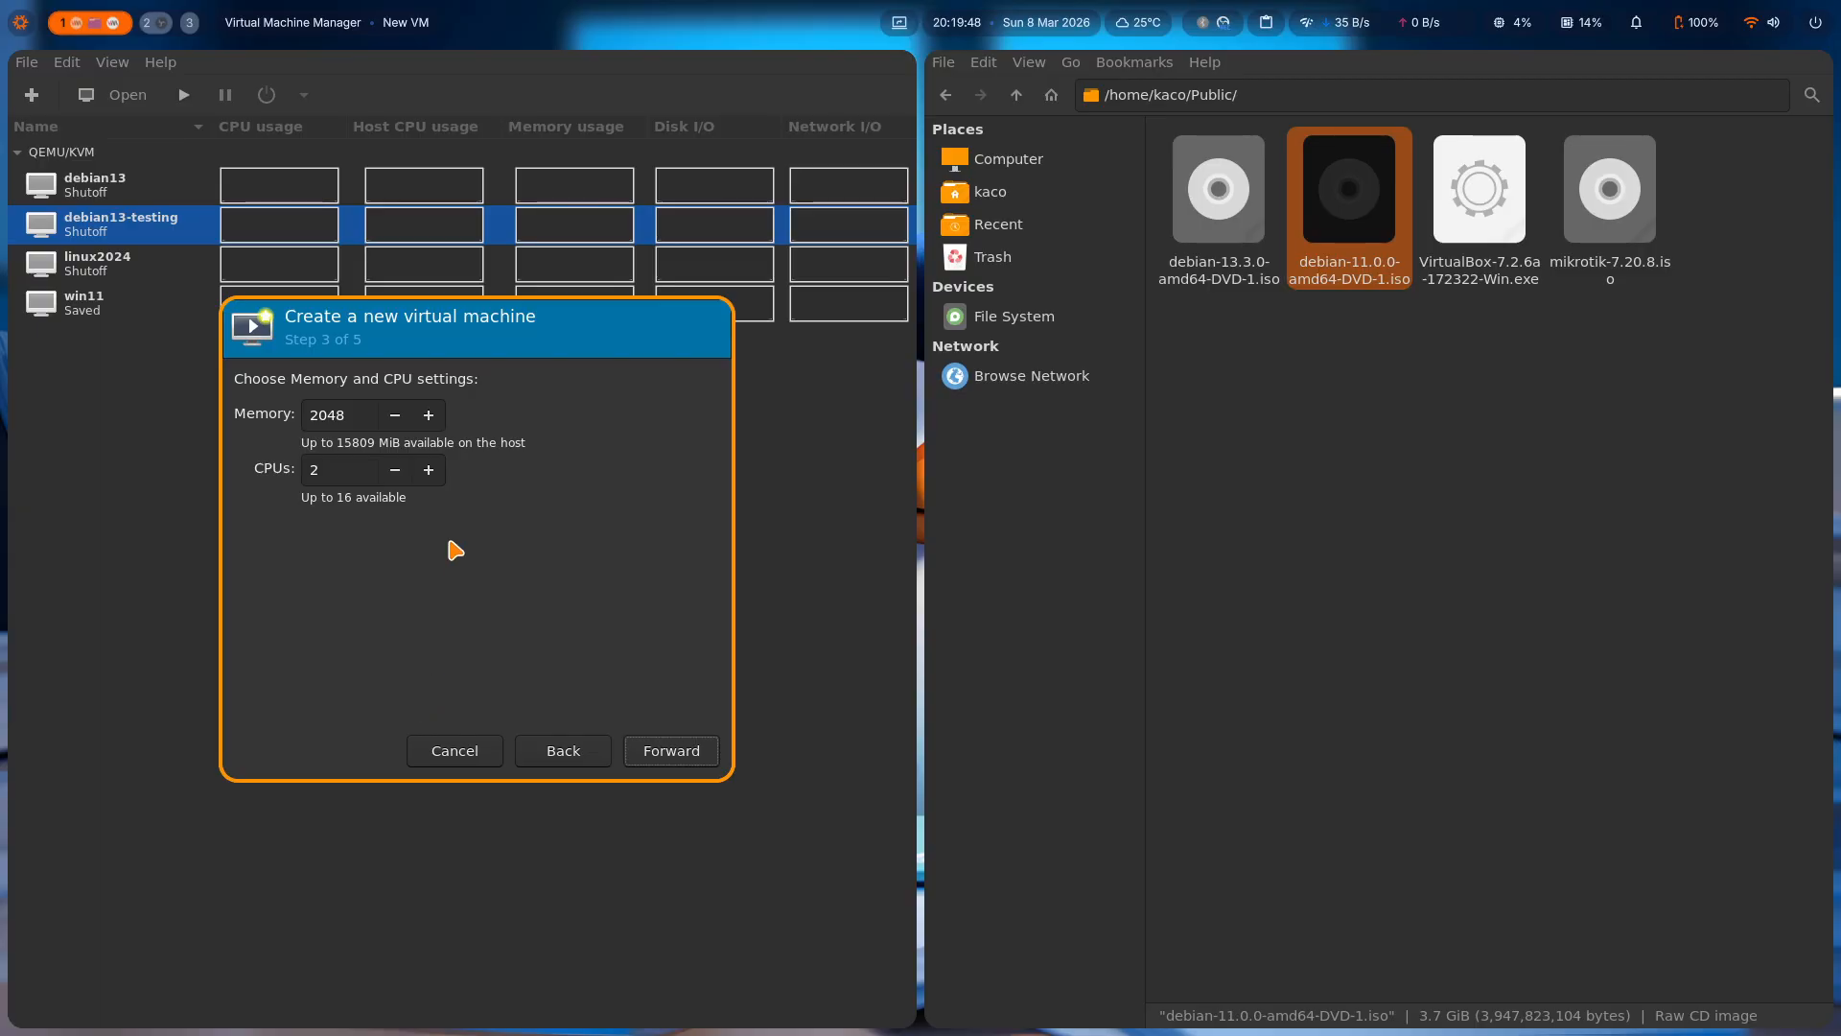
Set the virtual machine's CPU count to 4 and continue to the storage step.
left_click(342, 469)
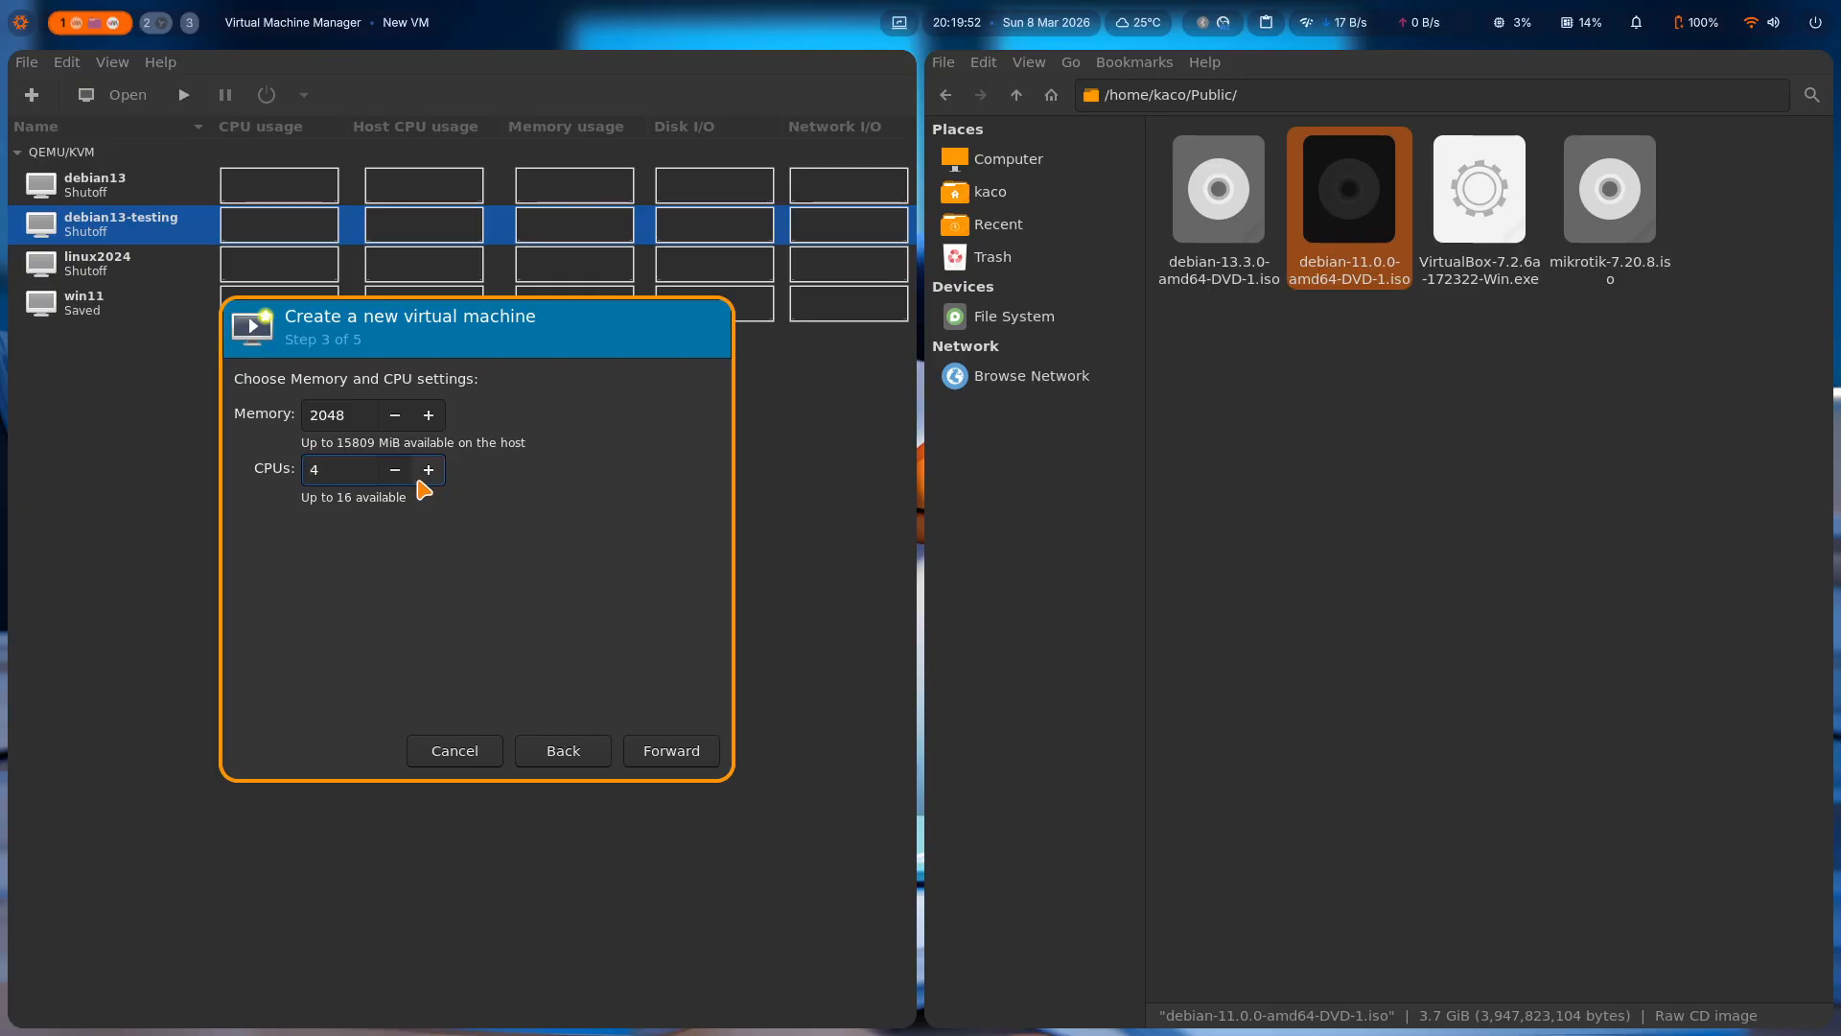
left_click_drag(365, 426, 309, 418)
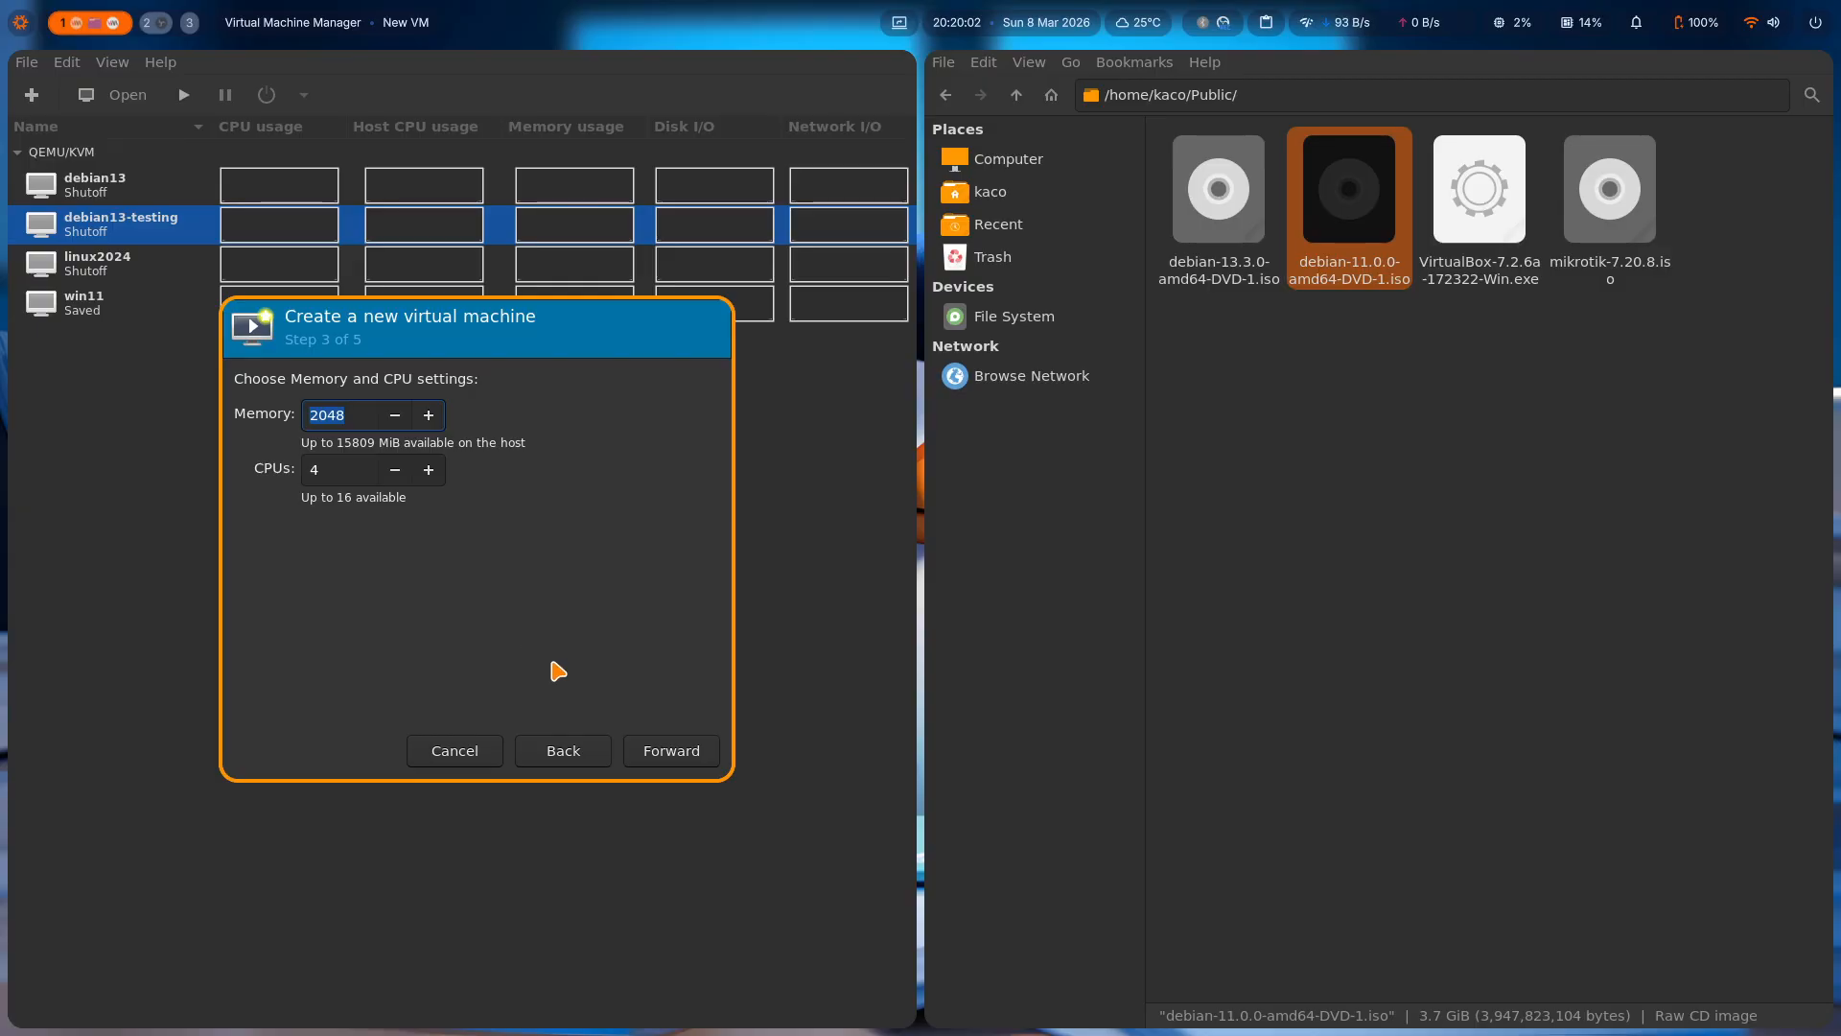
left_click(640, 758)
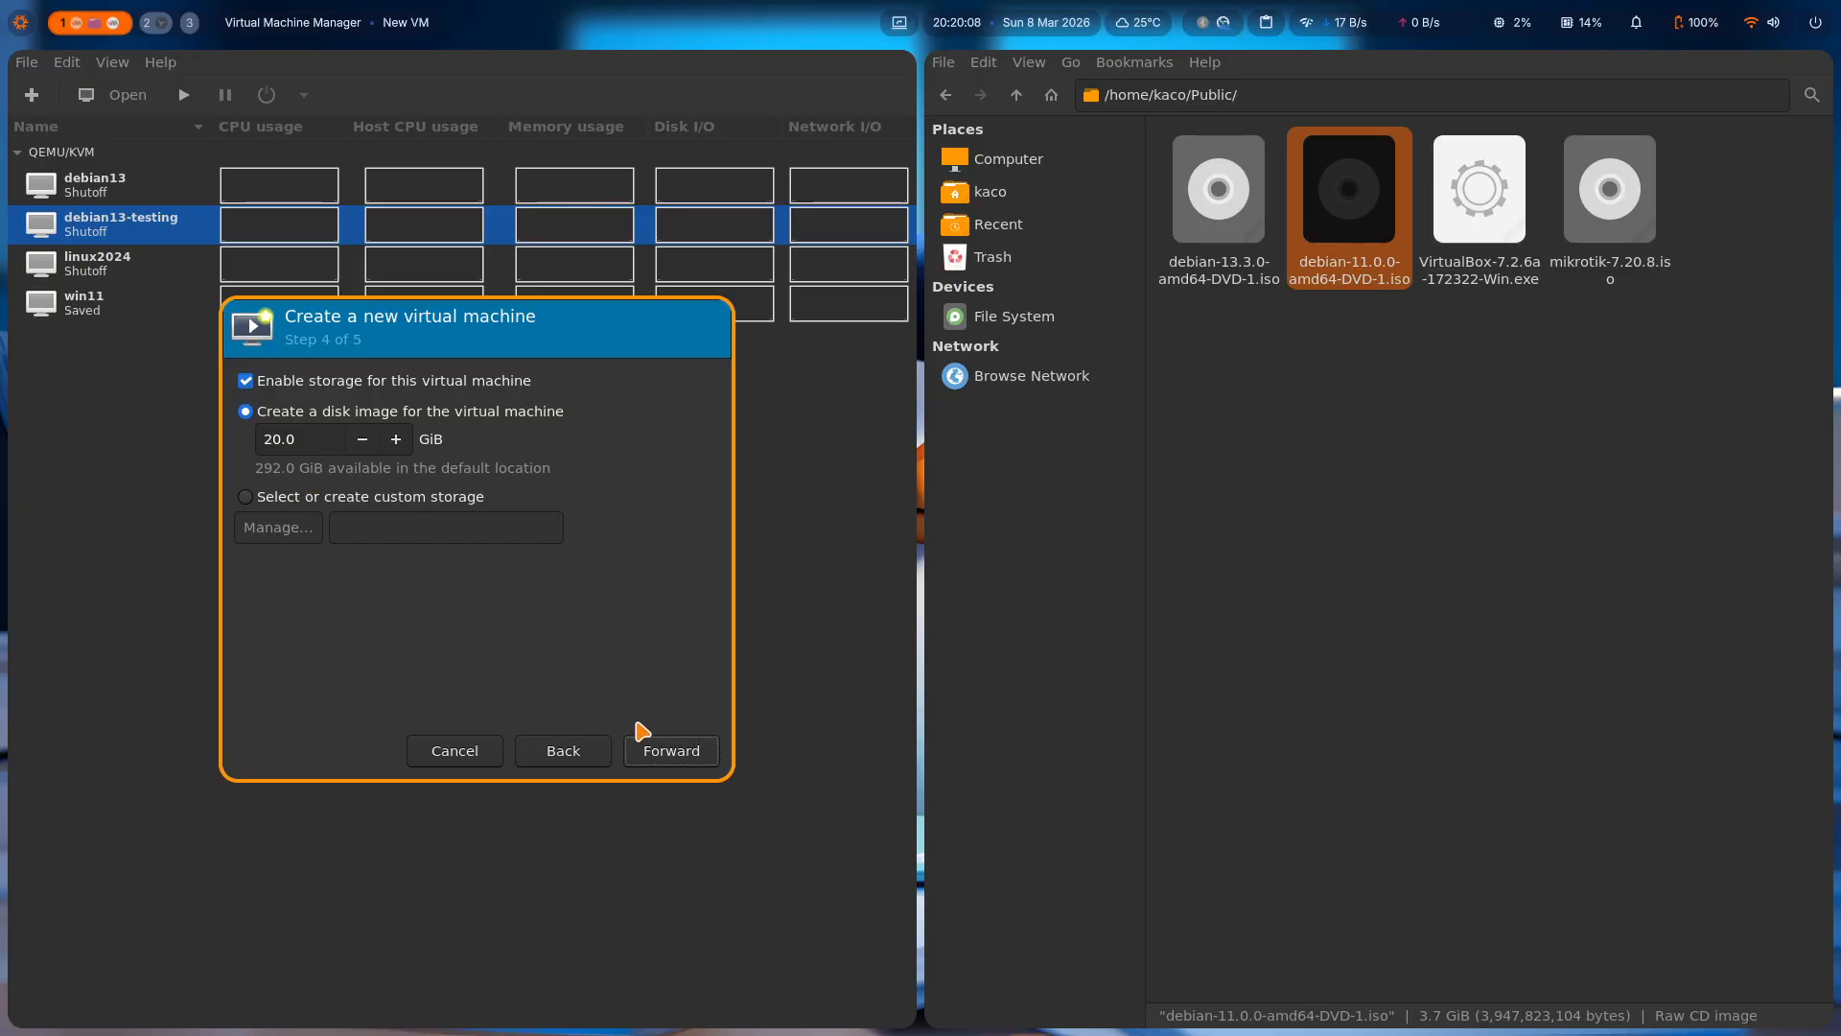
Accept the default 20 GiB disk image and enable customizing the configuration before install.
left_click(693, 753)
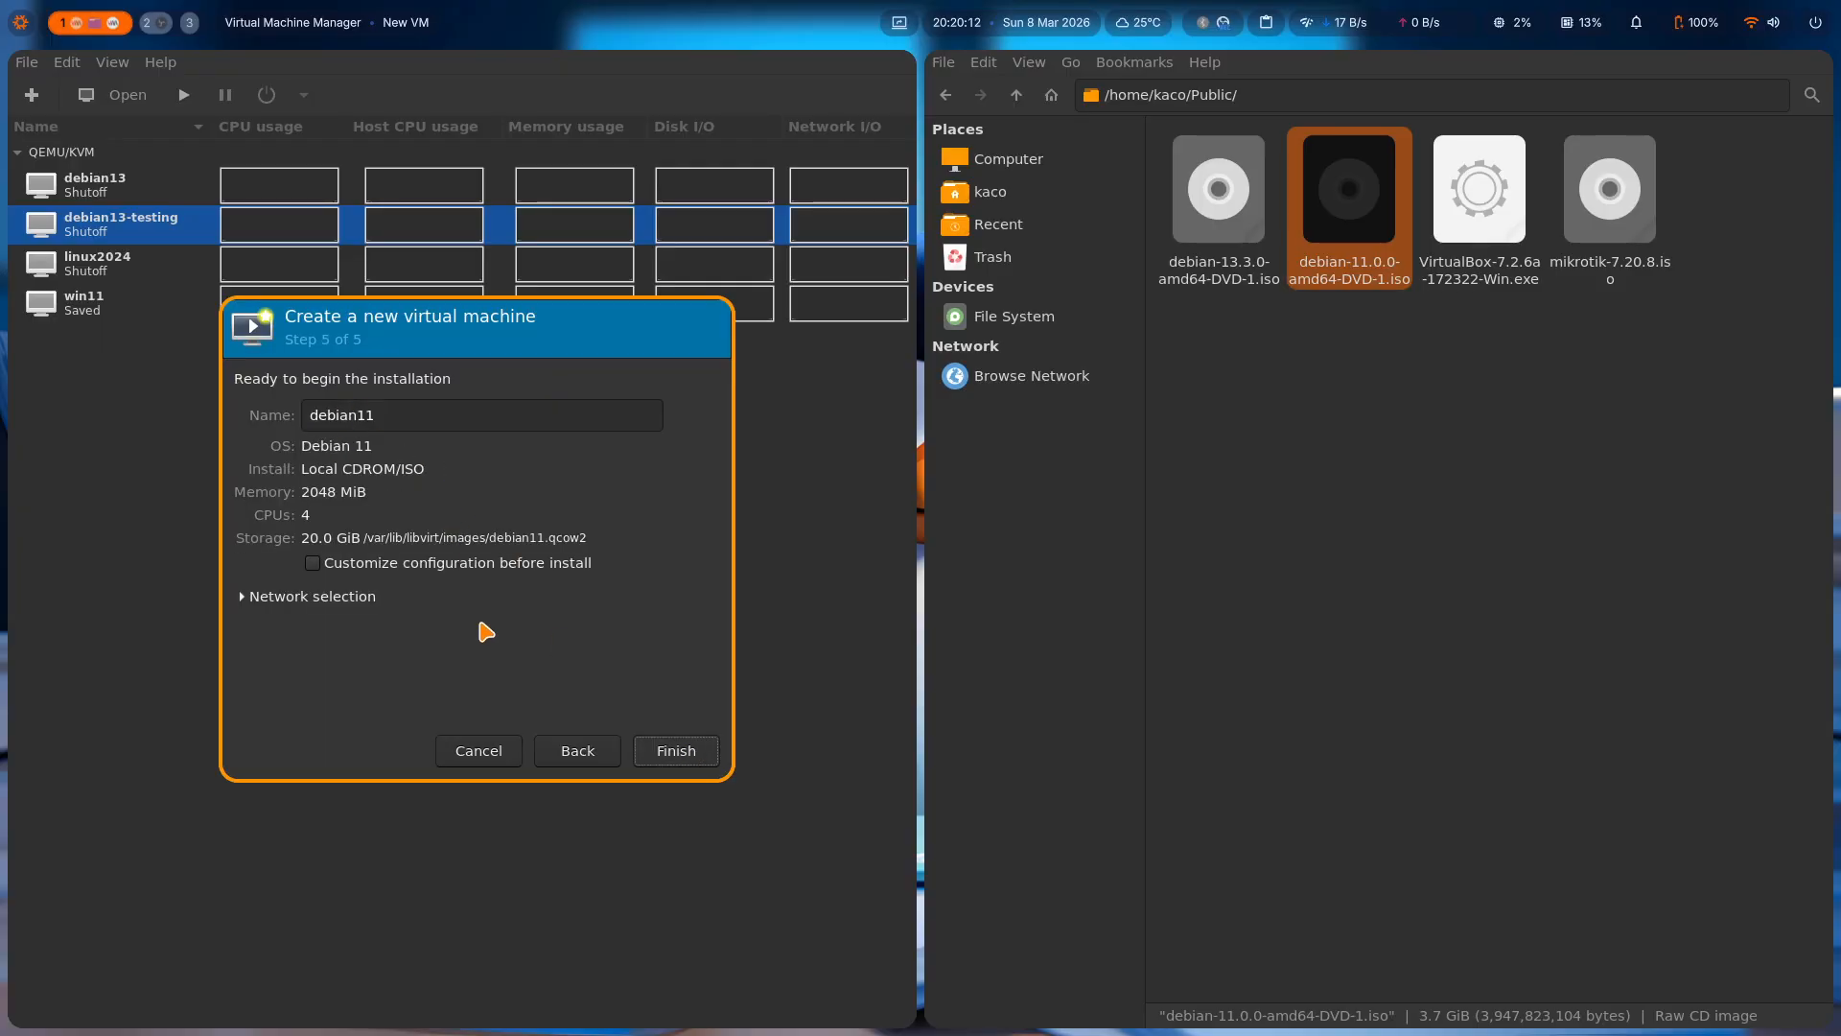
left_click(352, 605)
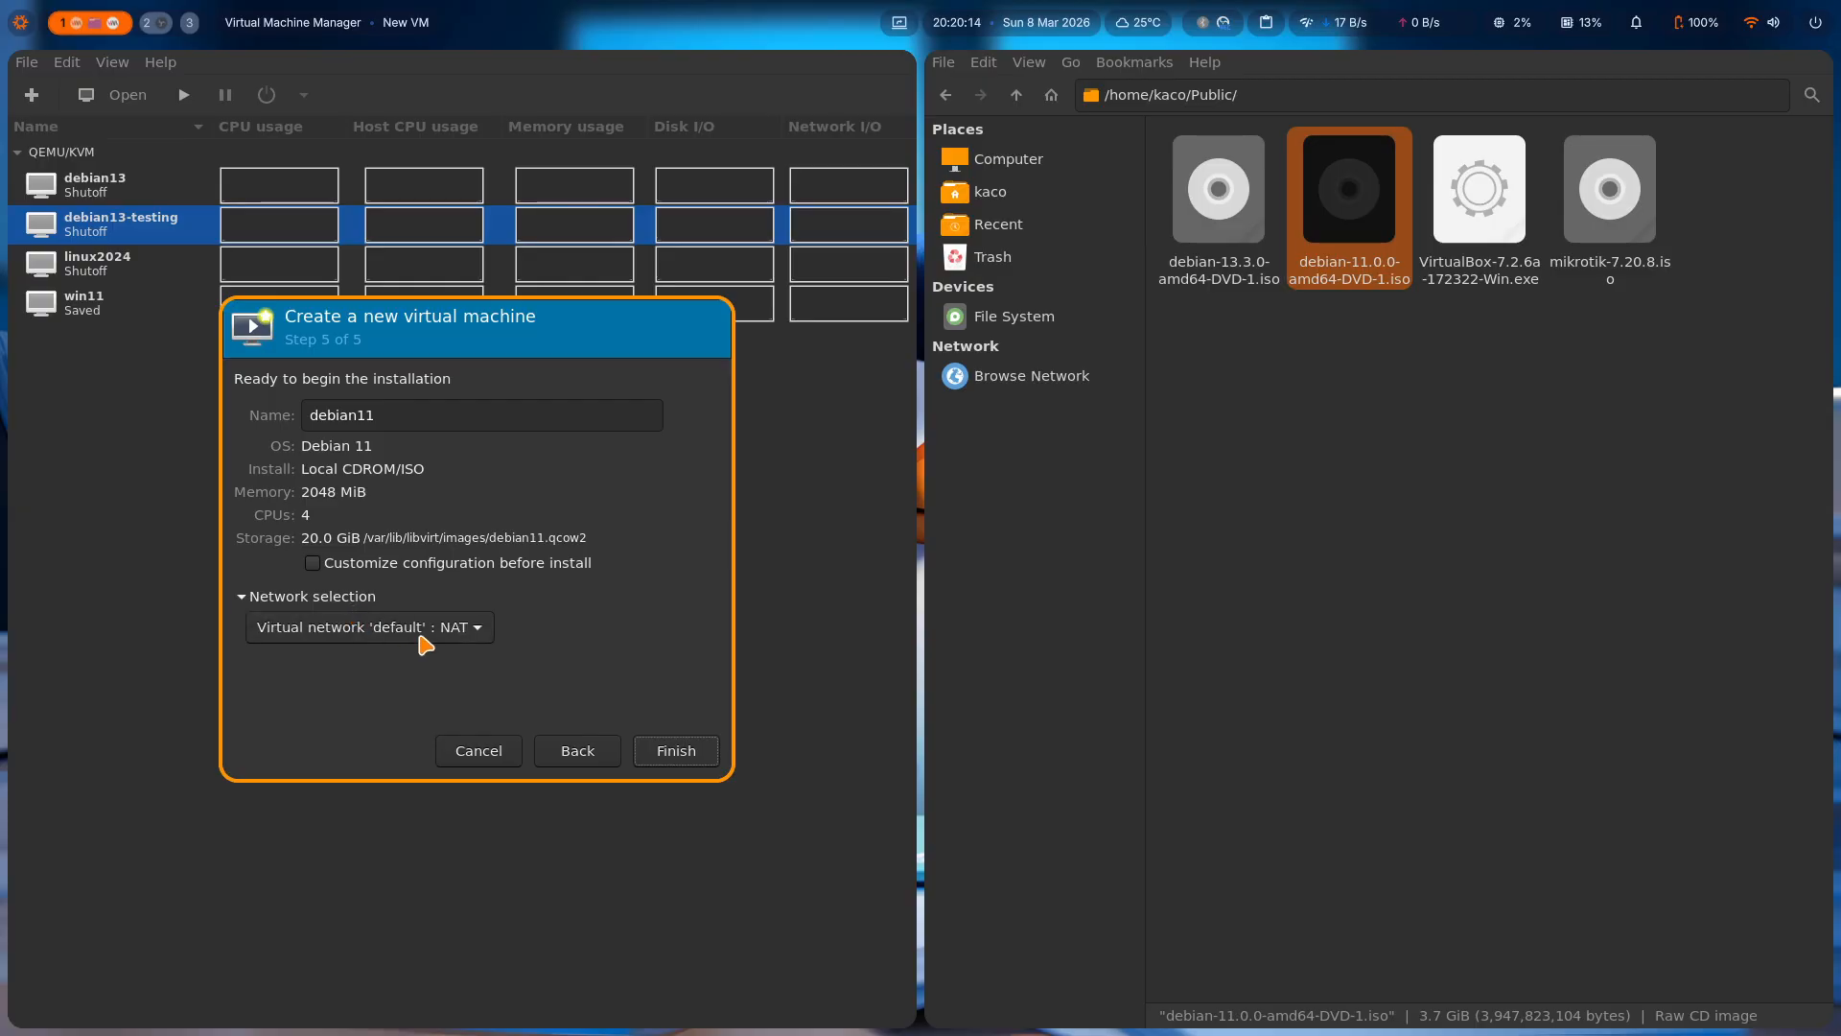
left_click(347, 565)
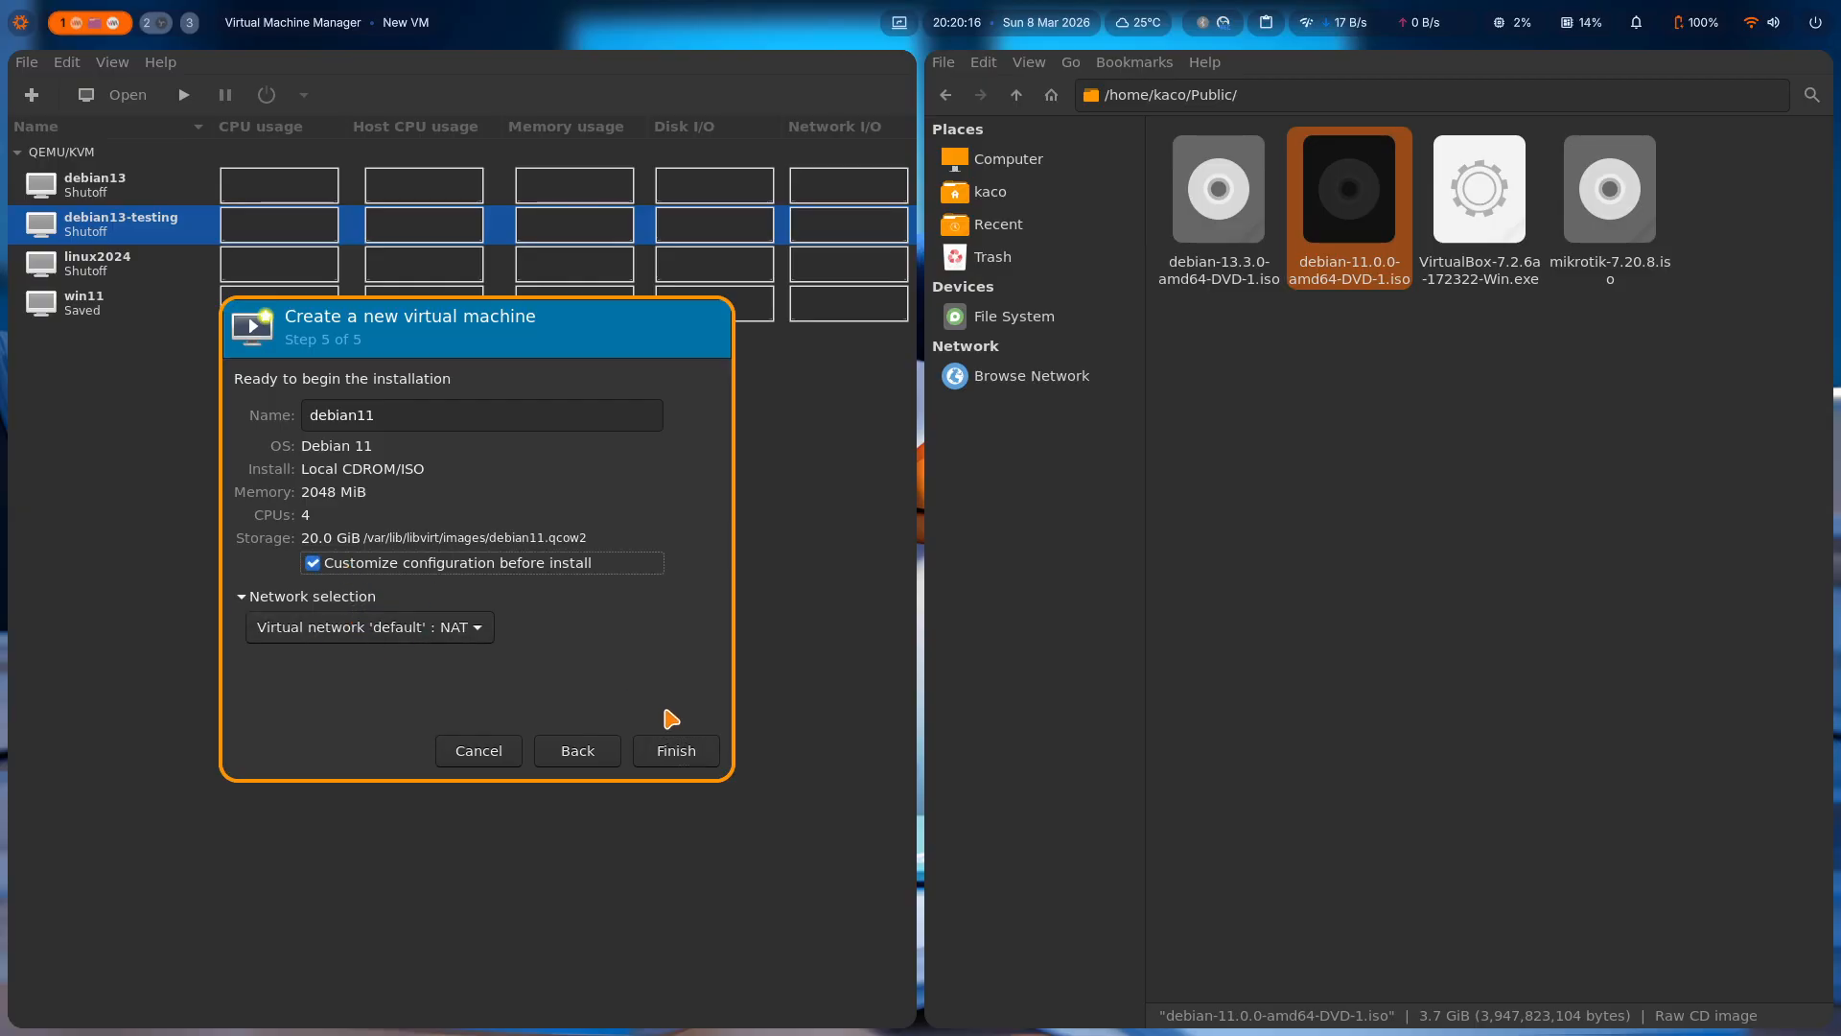
Finish the wizard, enable SATA CDROM 1 in the boot device order after VirtIO Disk 1, and apply the change.
left_click(698, 749)
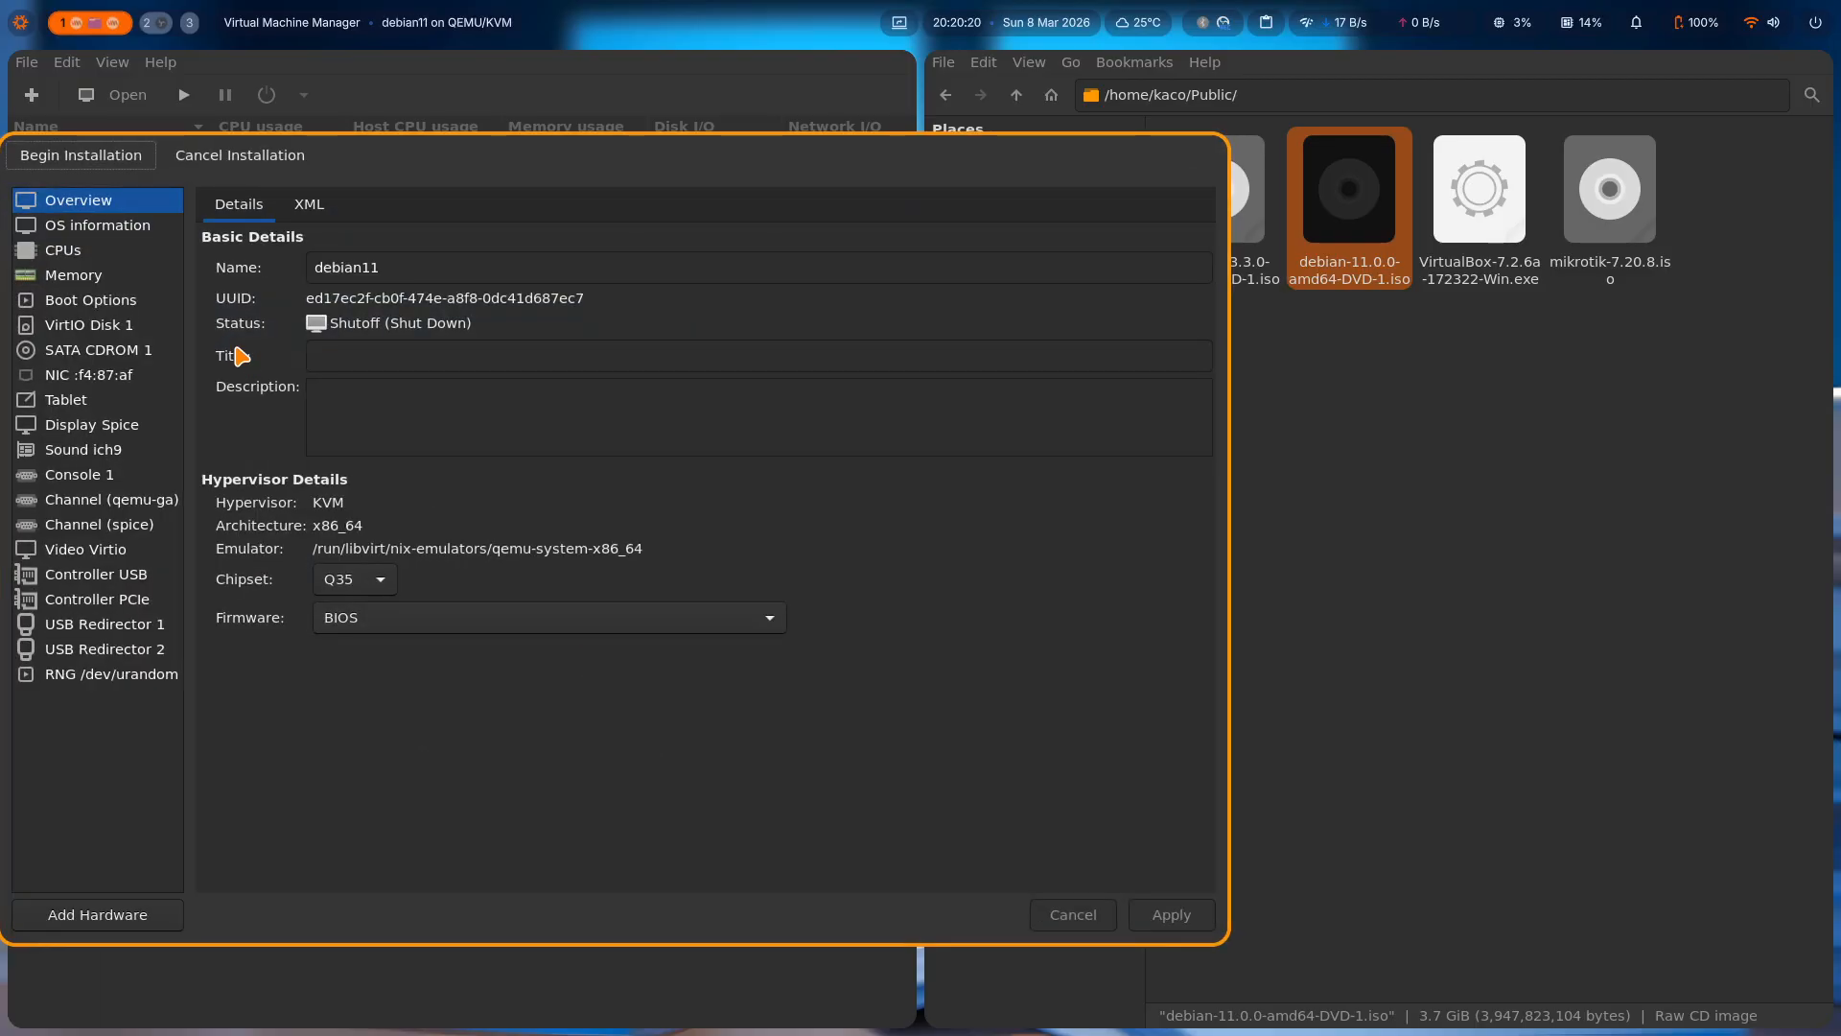
left_click(129, 331)
left_click(103, 303)
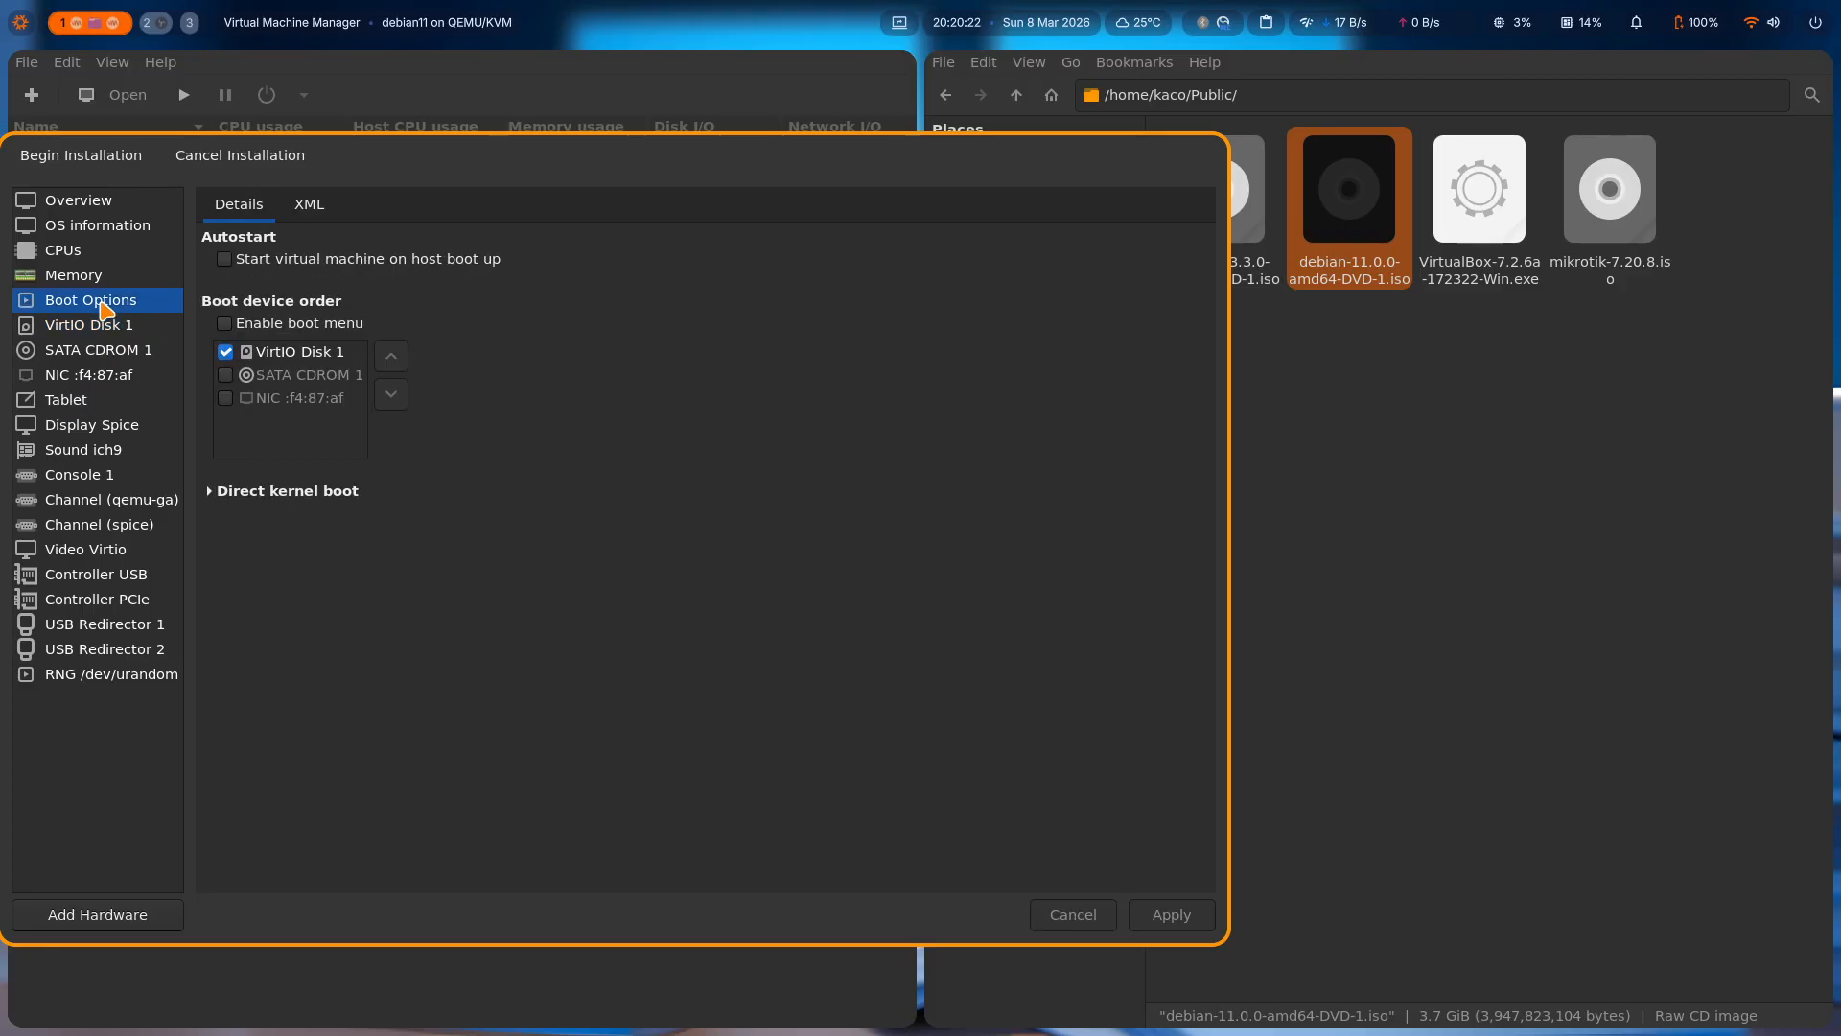
left_click(226, 376)
left_click(395, 359)
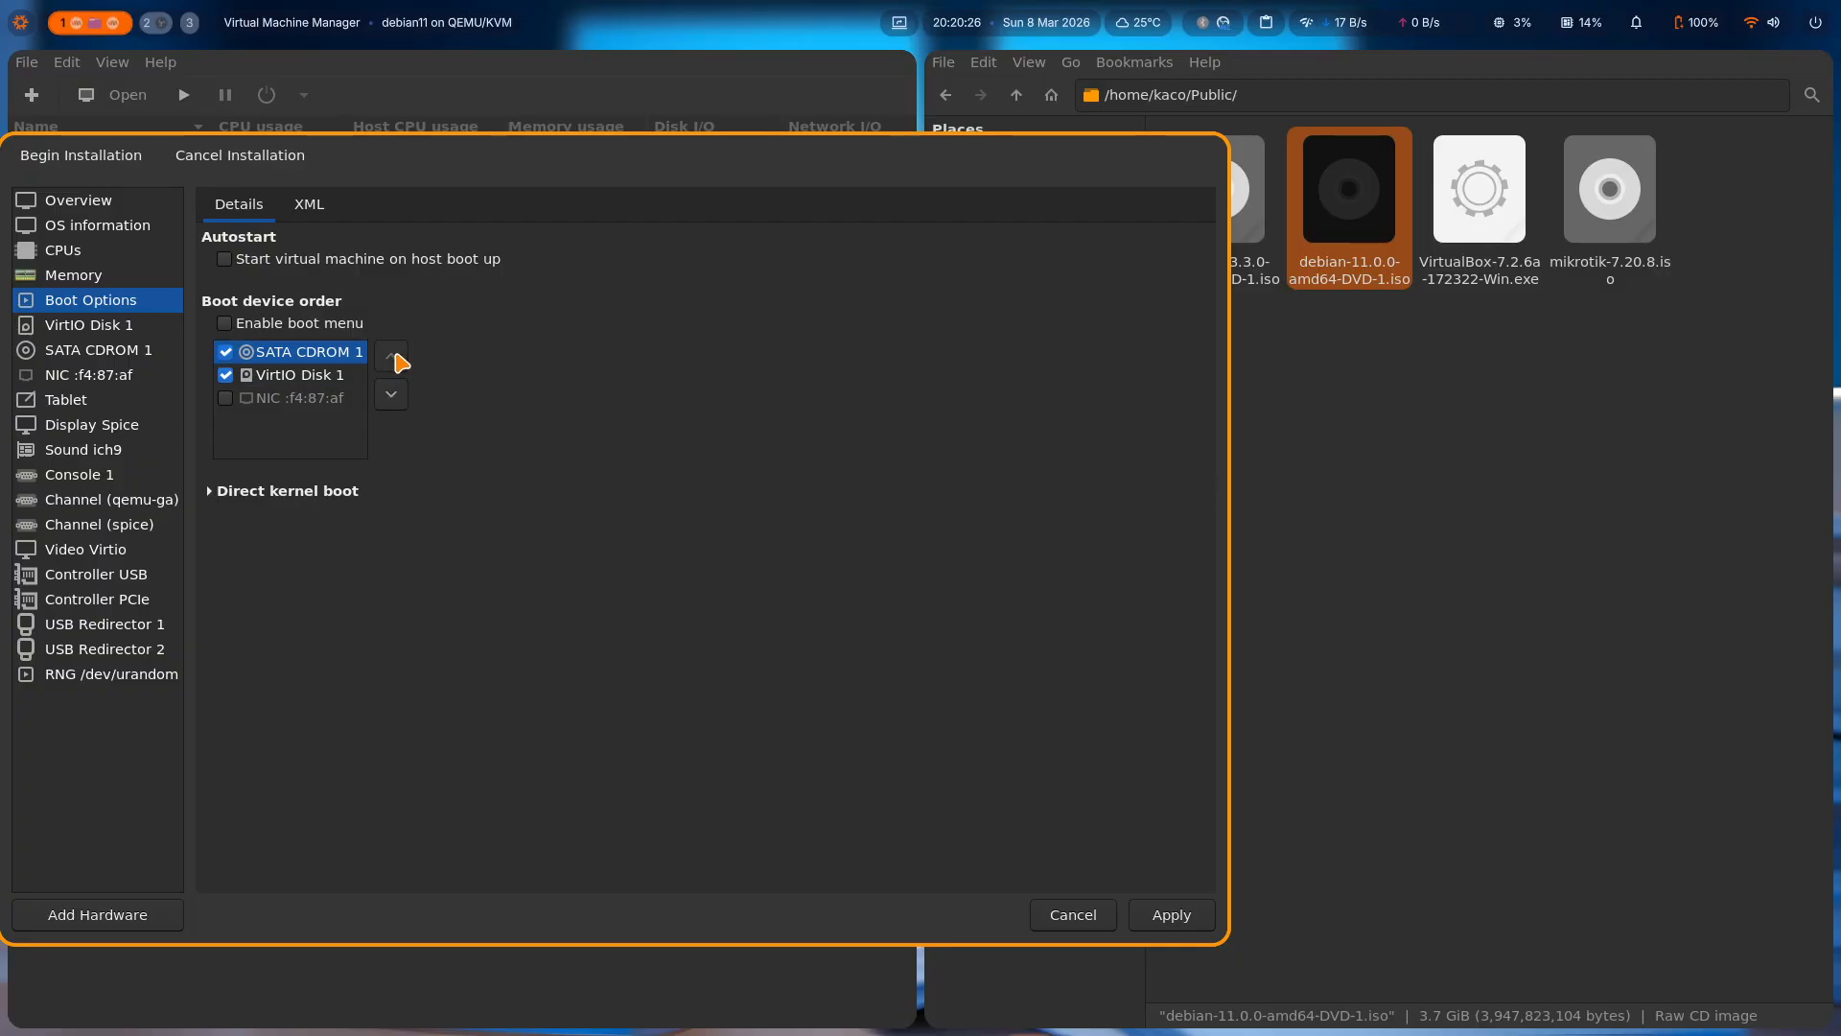
left_click(394, 396)
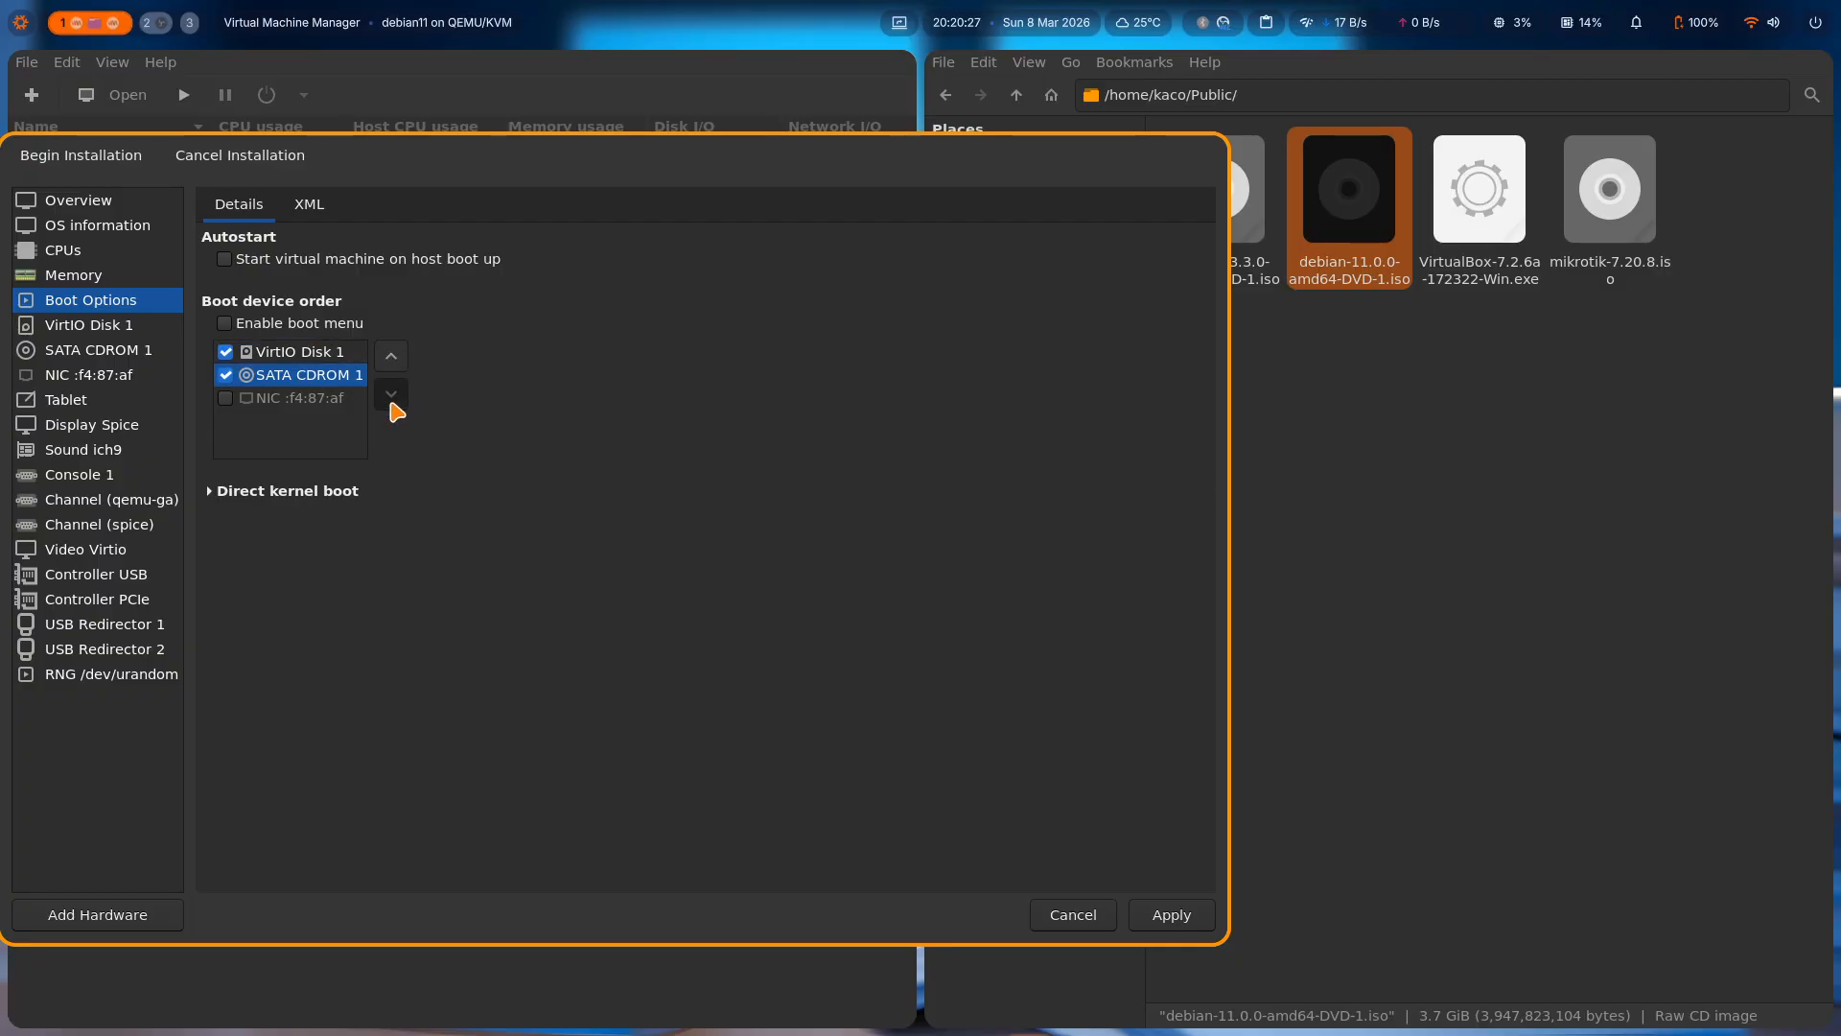
left_click(288, 353)
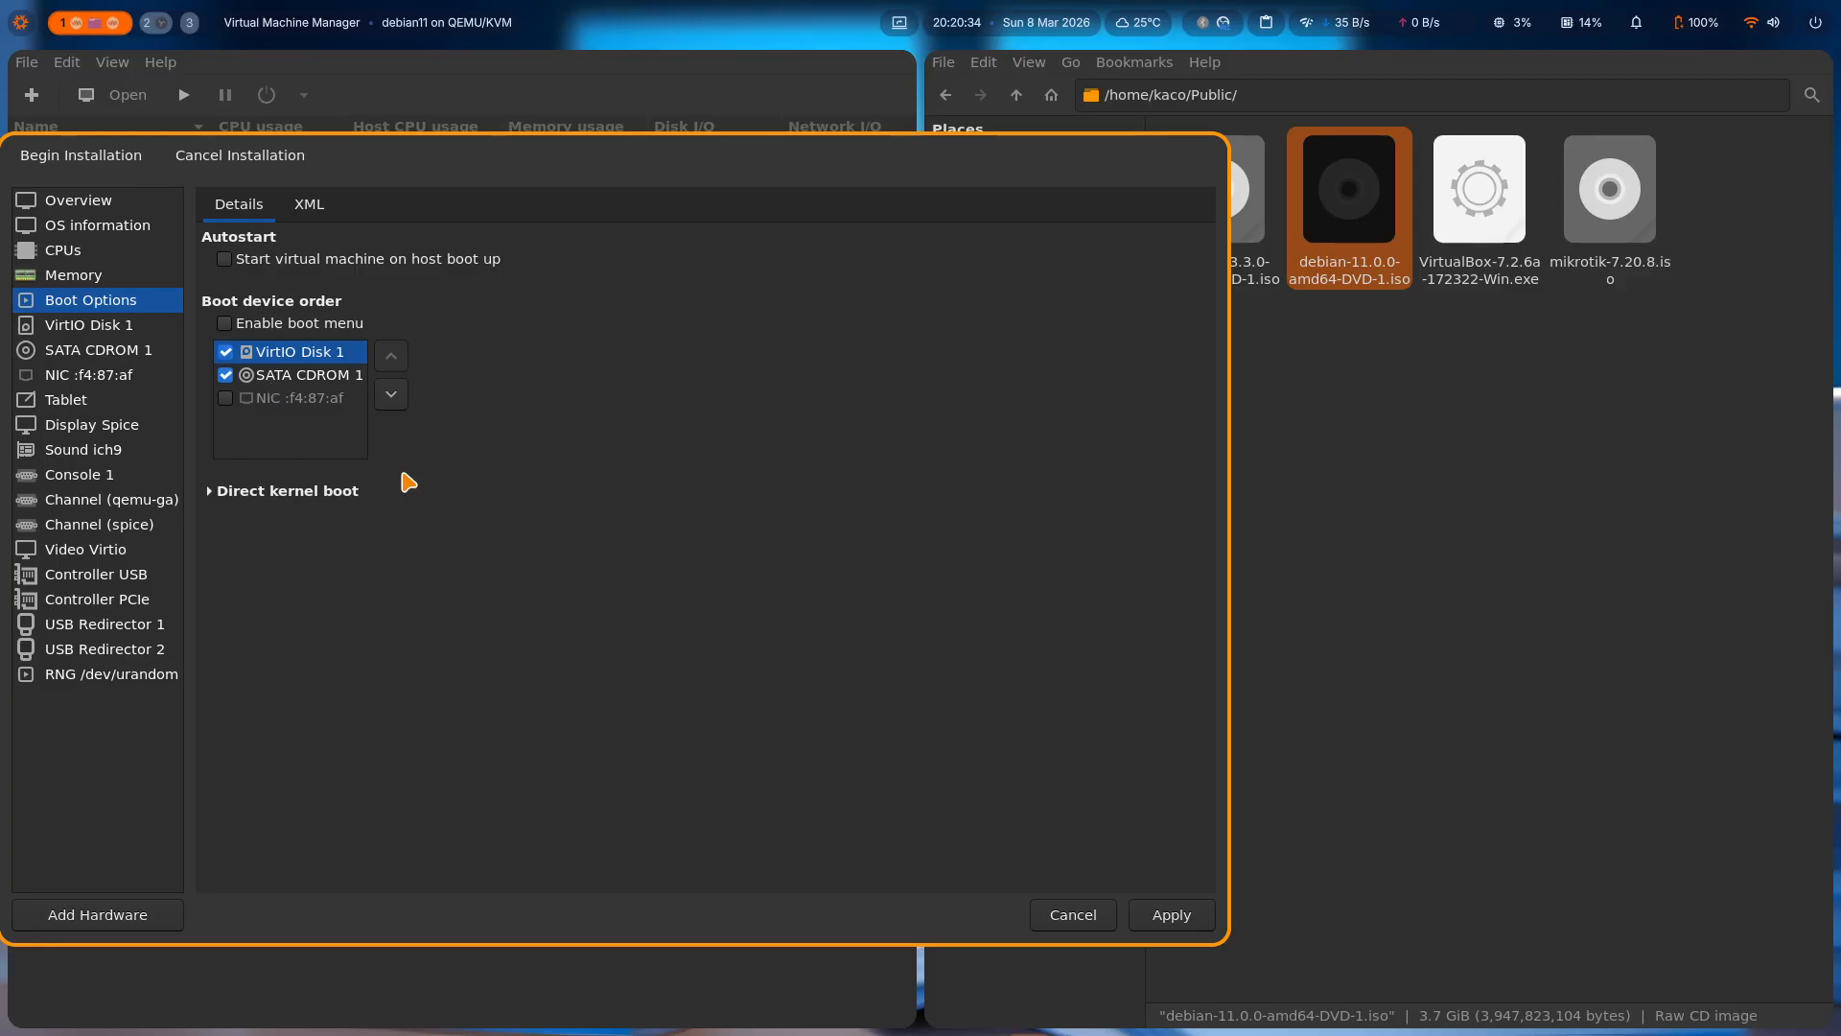
left_click(298, 375)
left_click(131, 354)
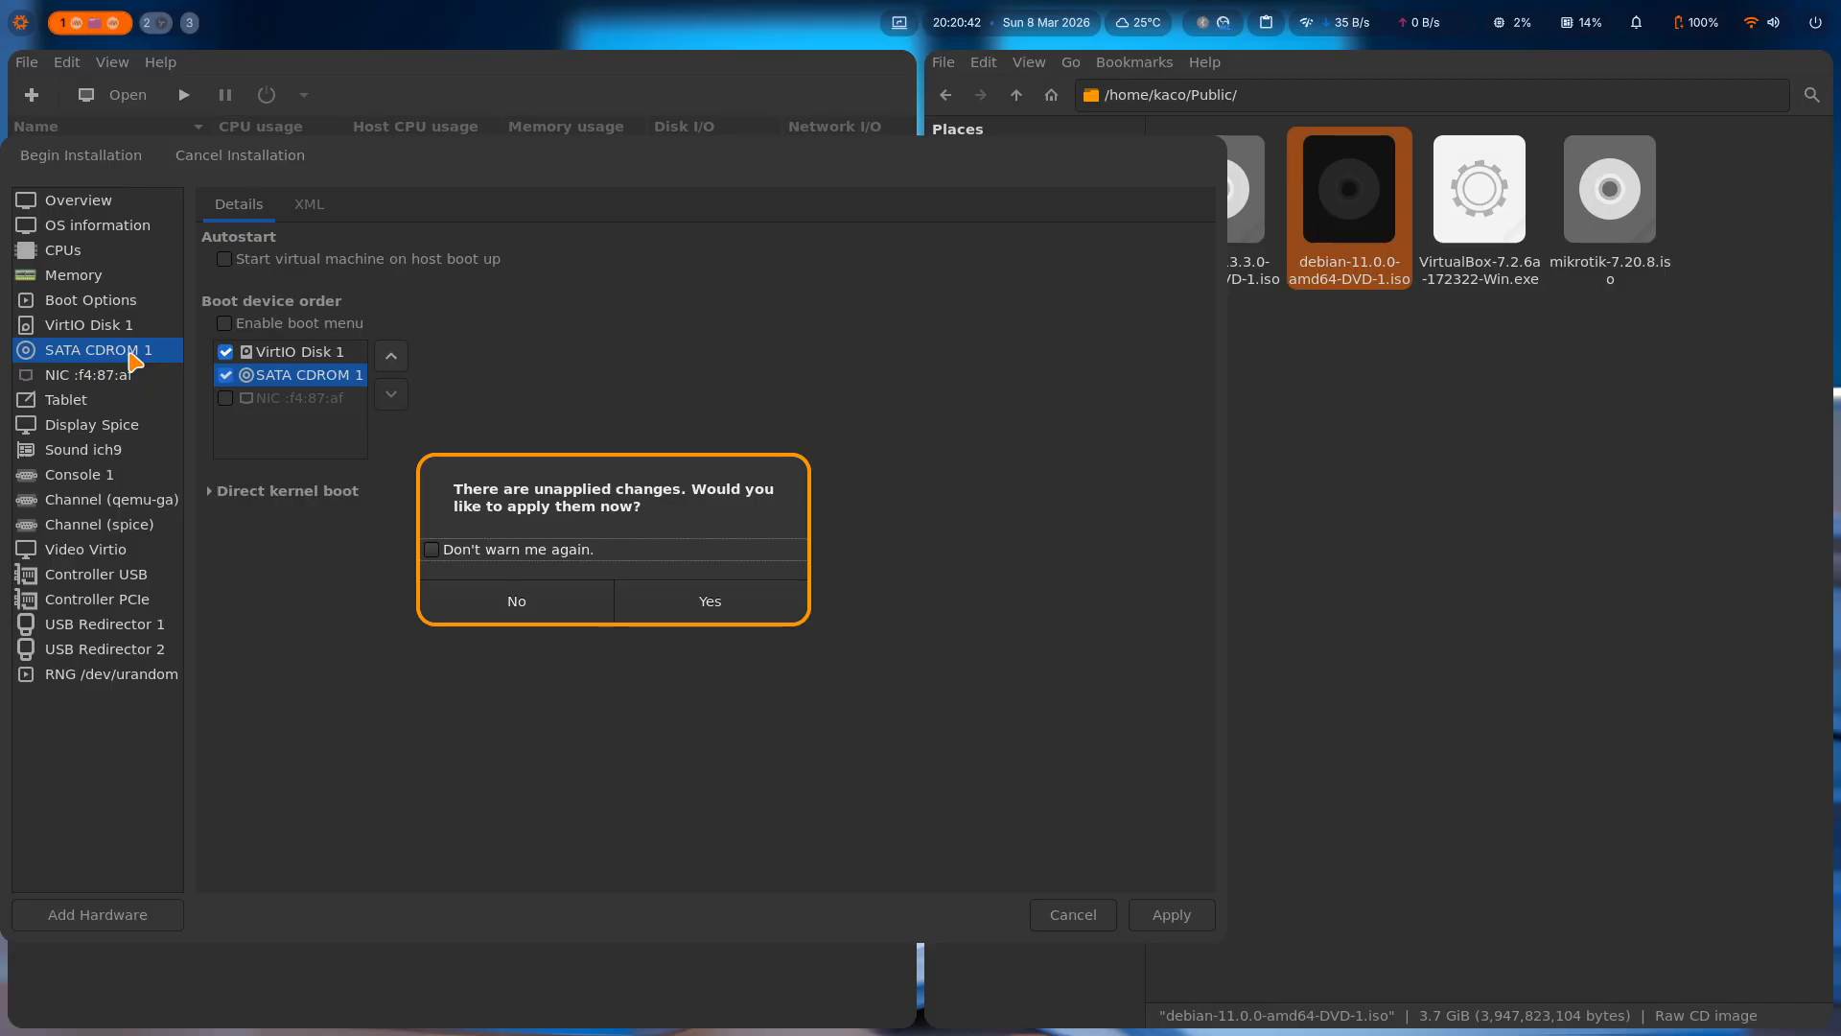
left_click(684, 605)
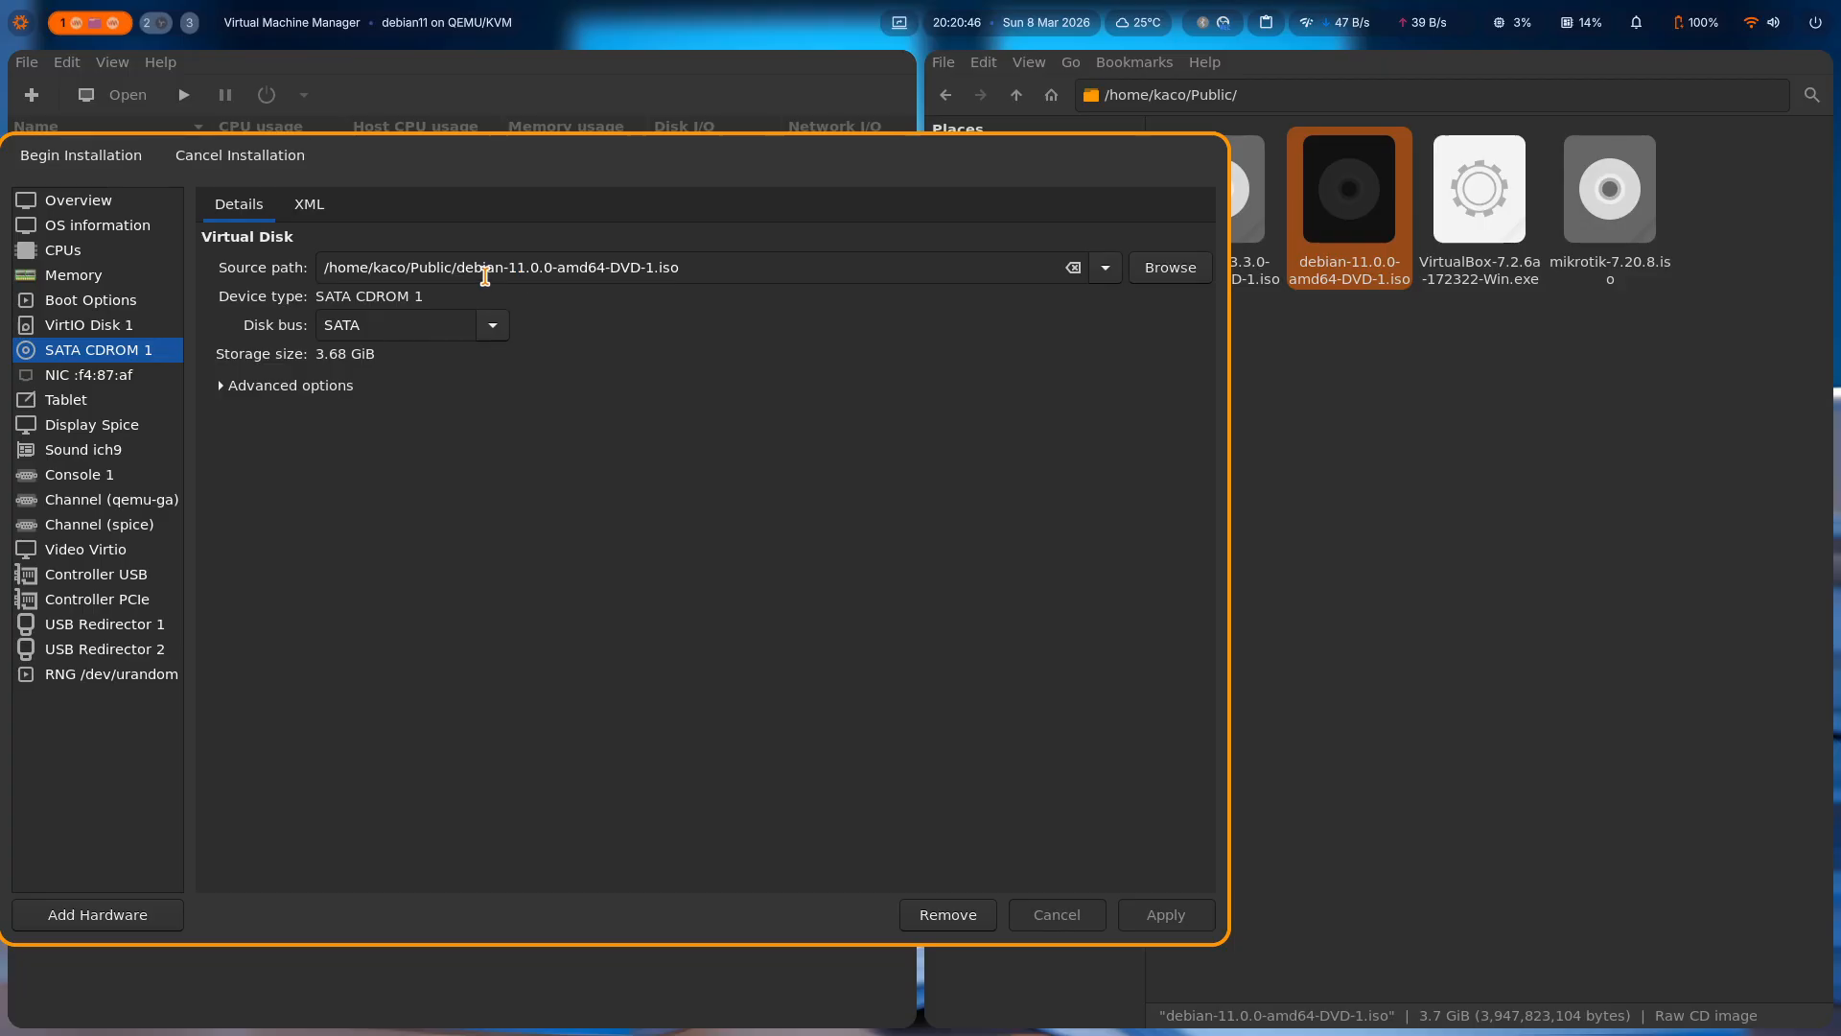
Review the NIC's network source, keeping the default NAT virtual network, and refresh its IP address.
left_click(131, 377)
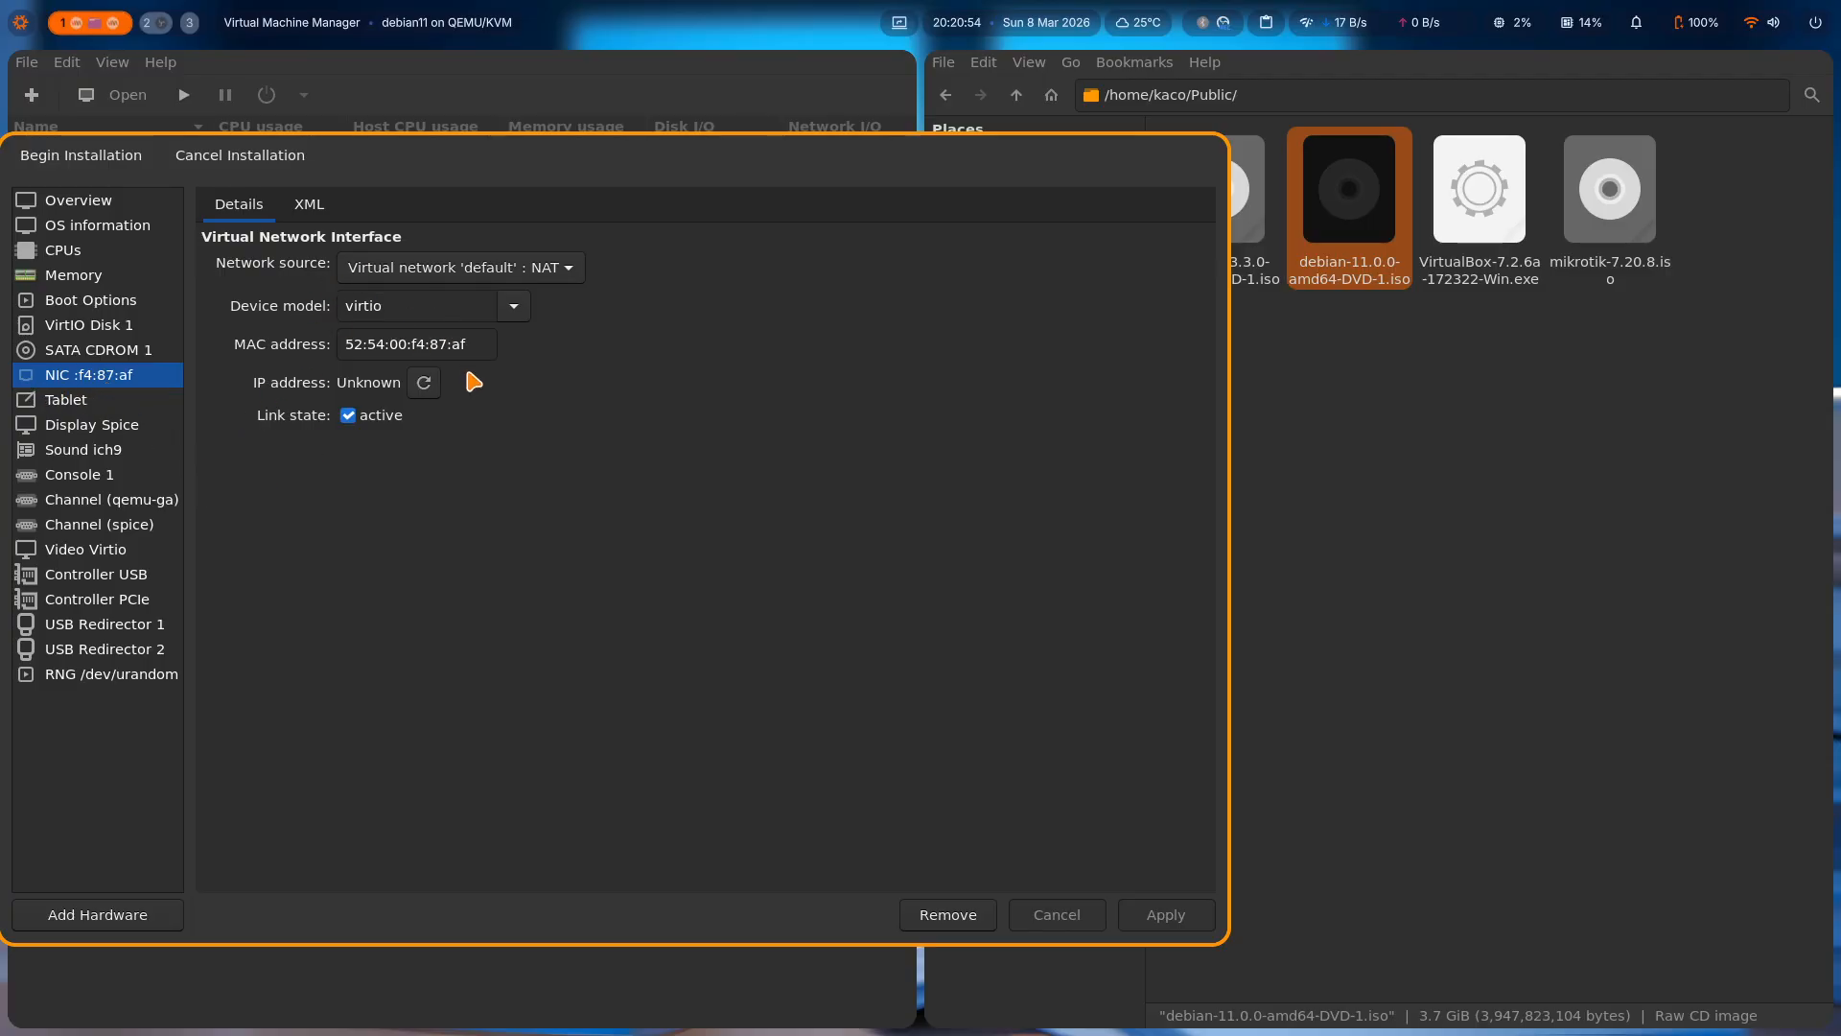
left_click(537, 276)
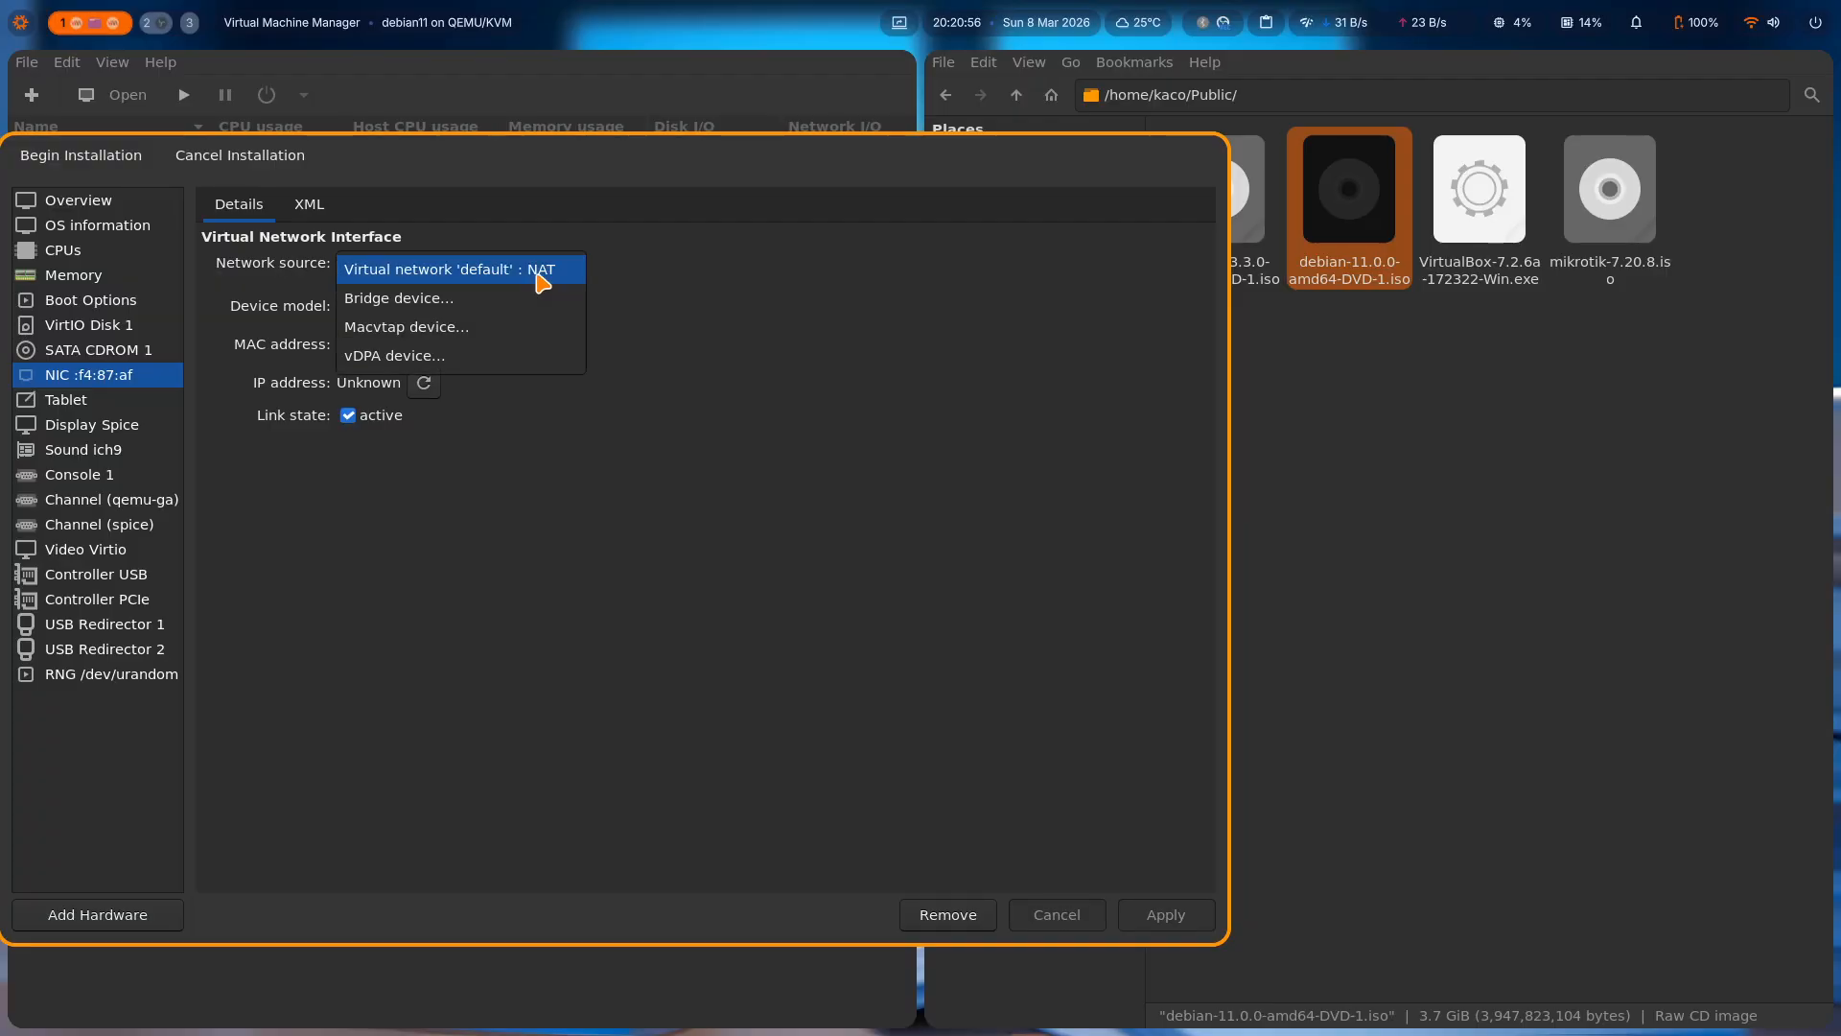
left_click(540, 279)
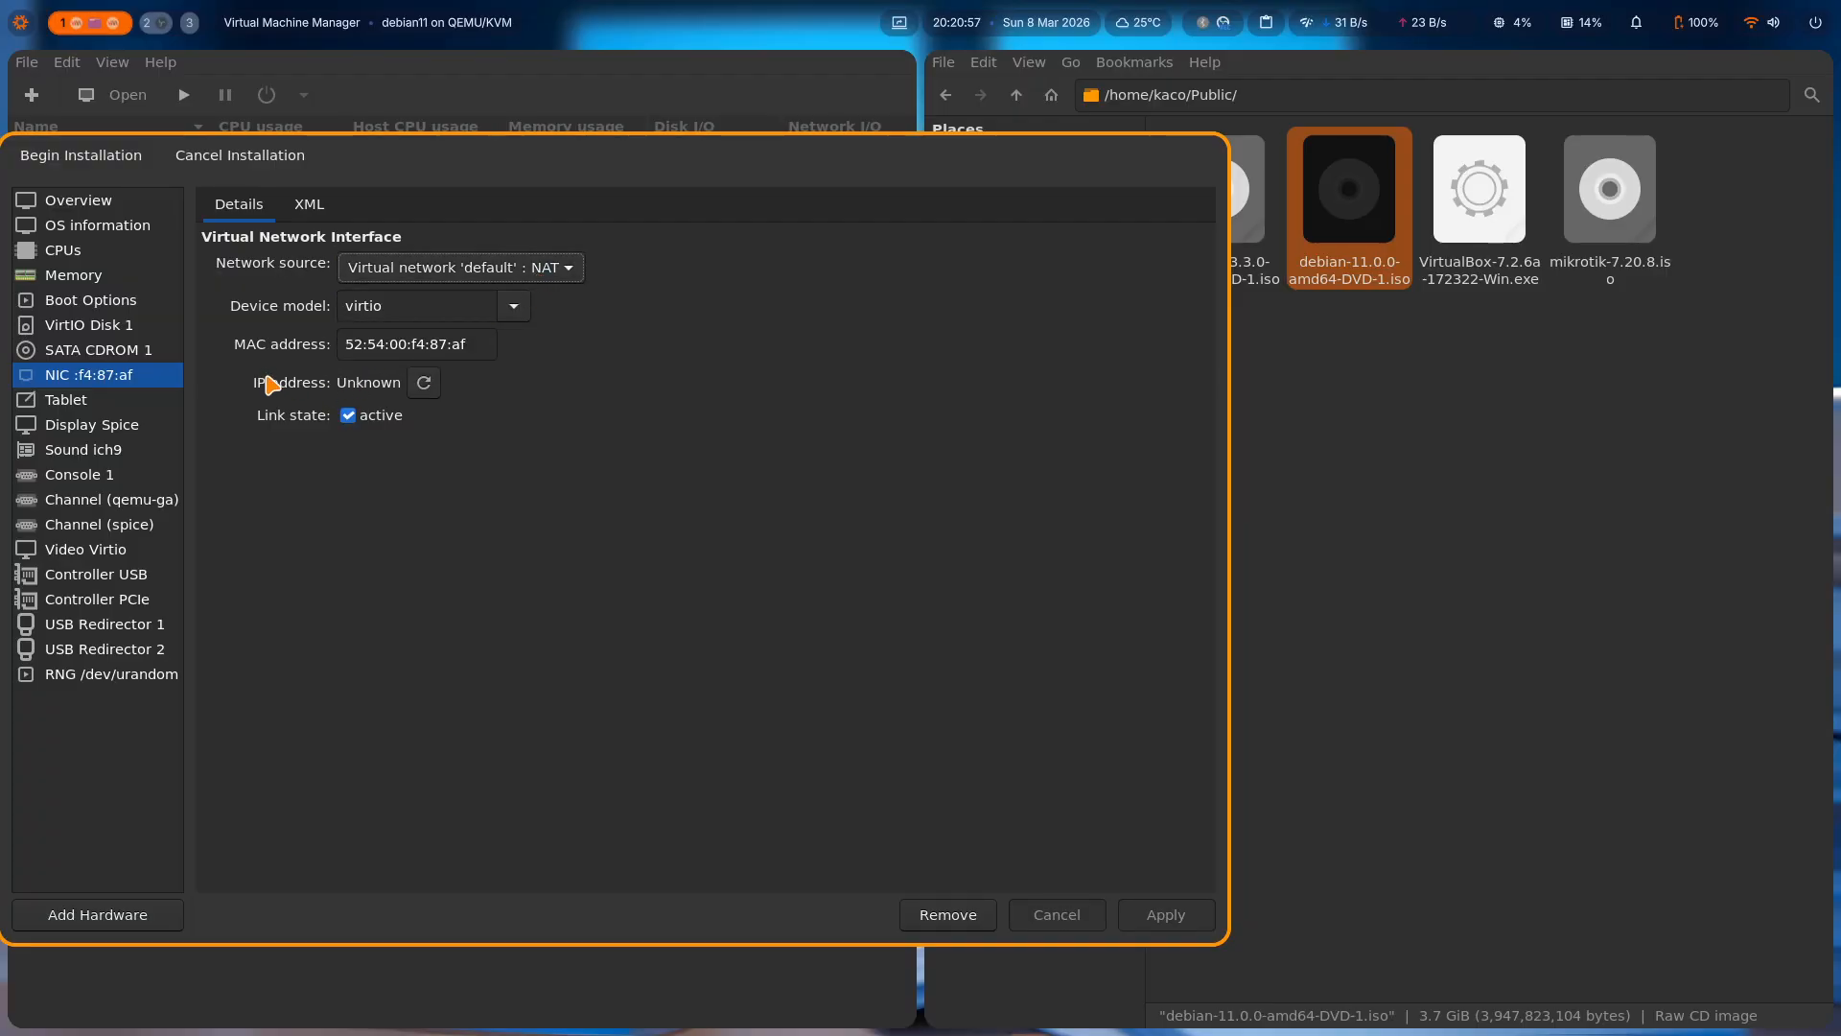
left_click(427, 388)
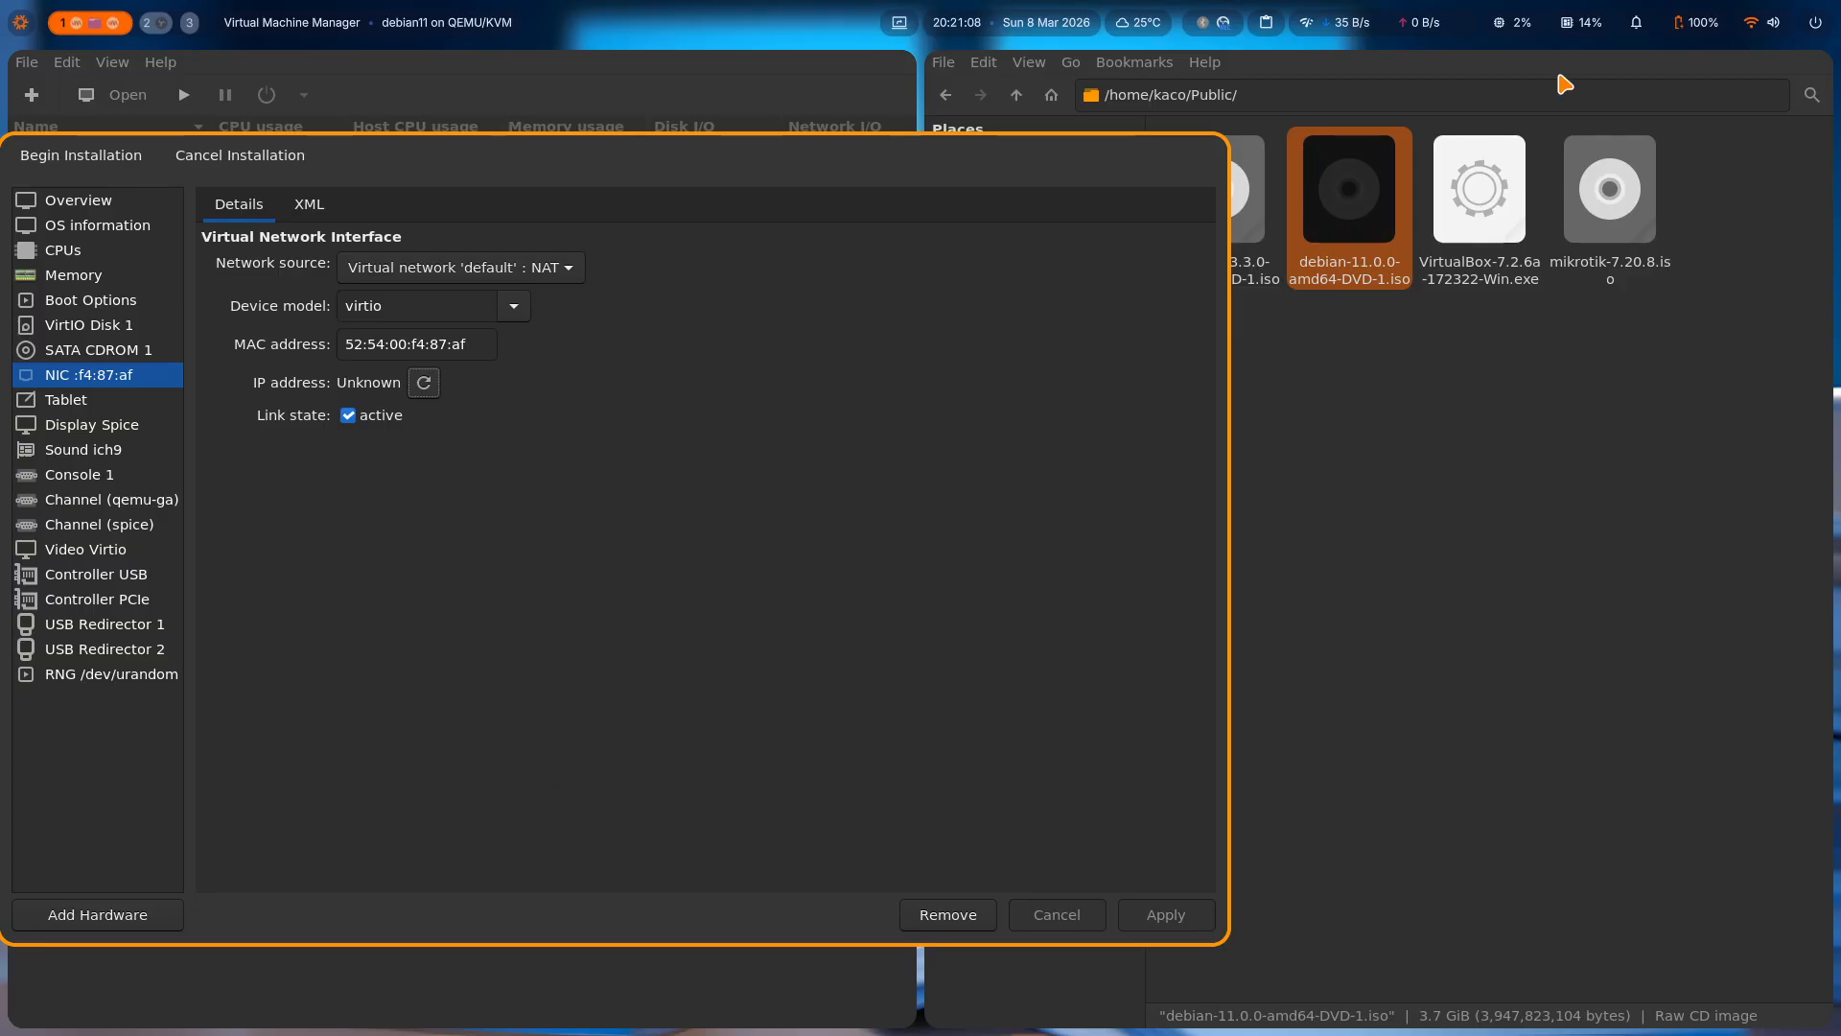
Switch the host's Wi-Fi connection to the Infinix HOT 50 network.
left_click(1757, 25)
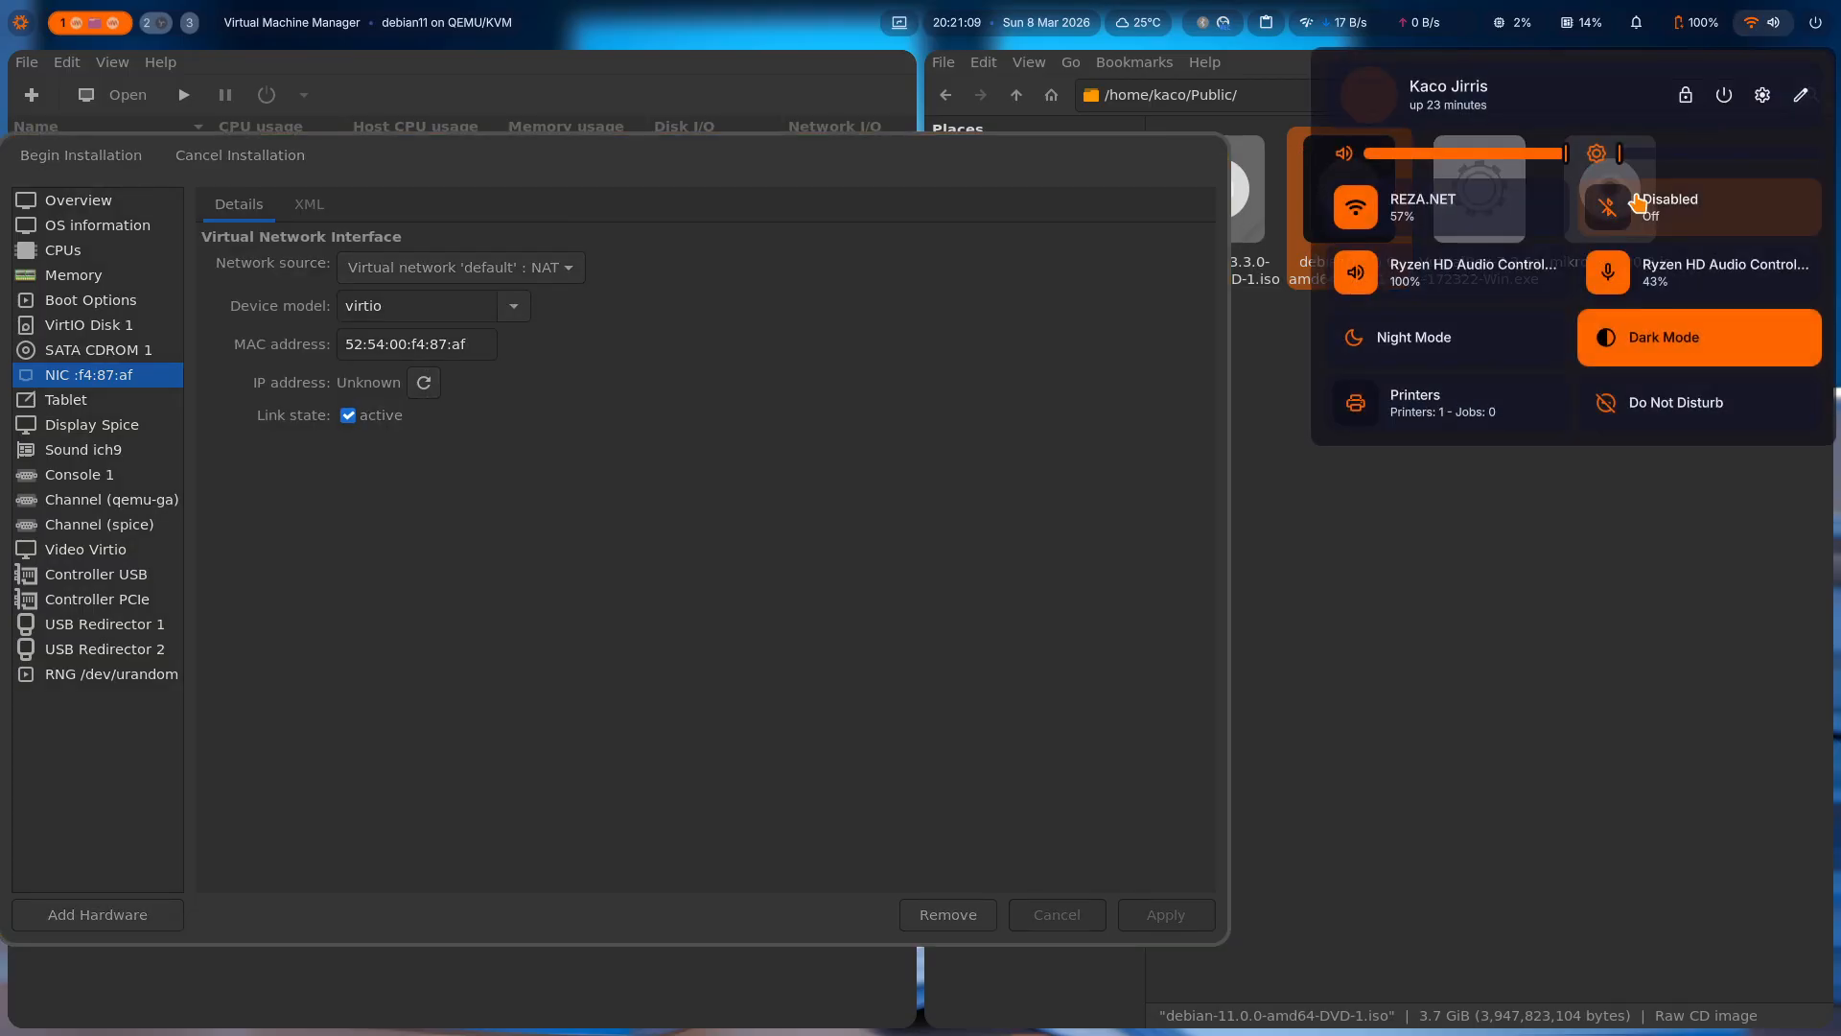
left_click(1428, 228)
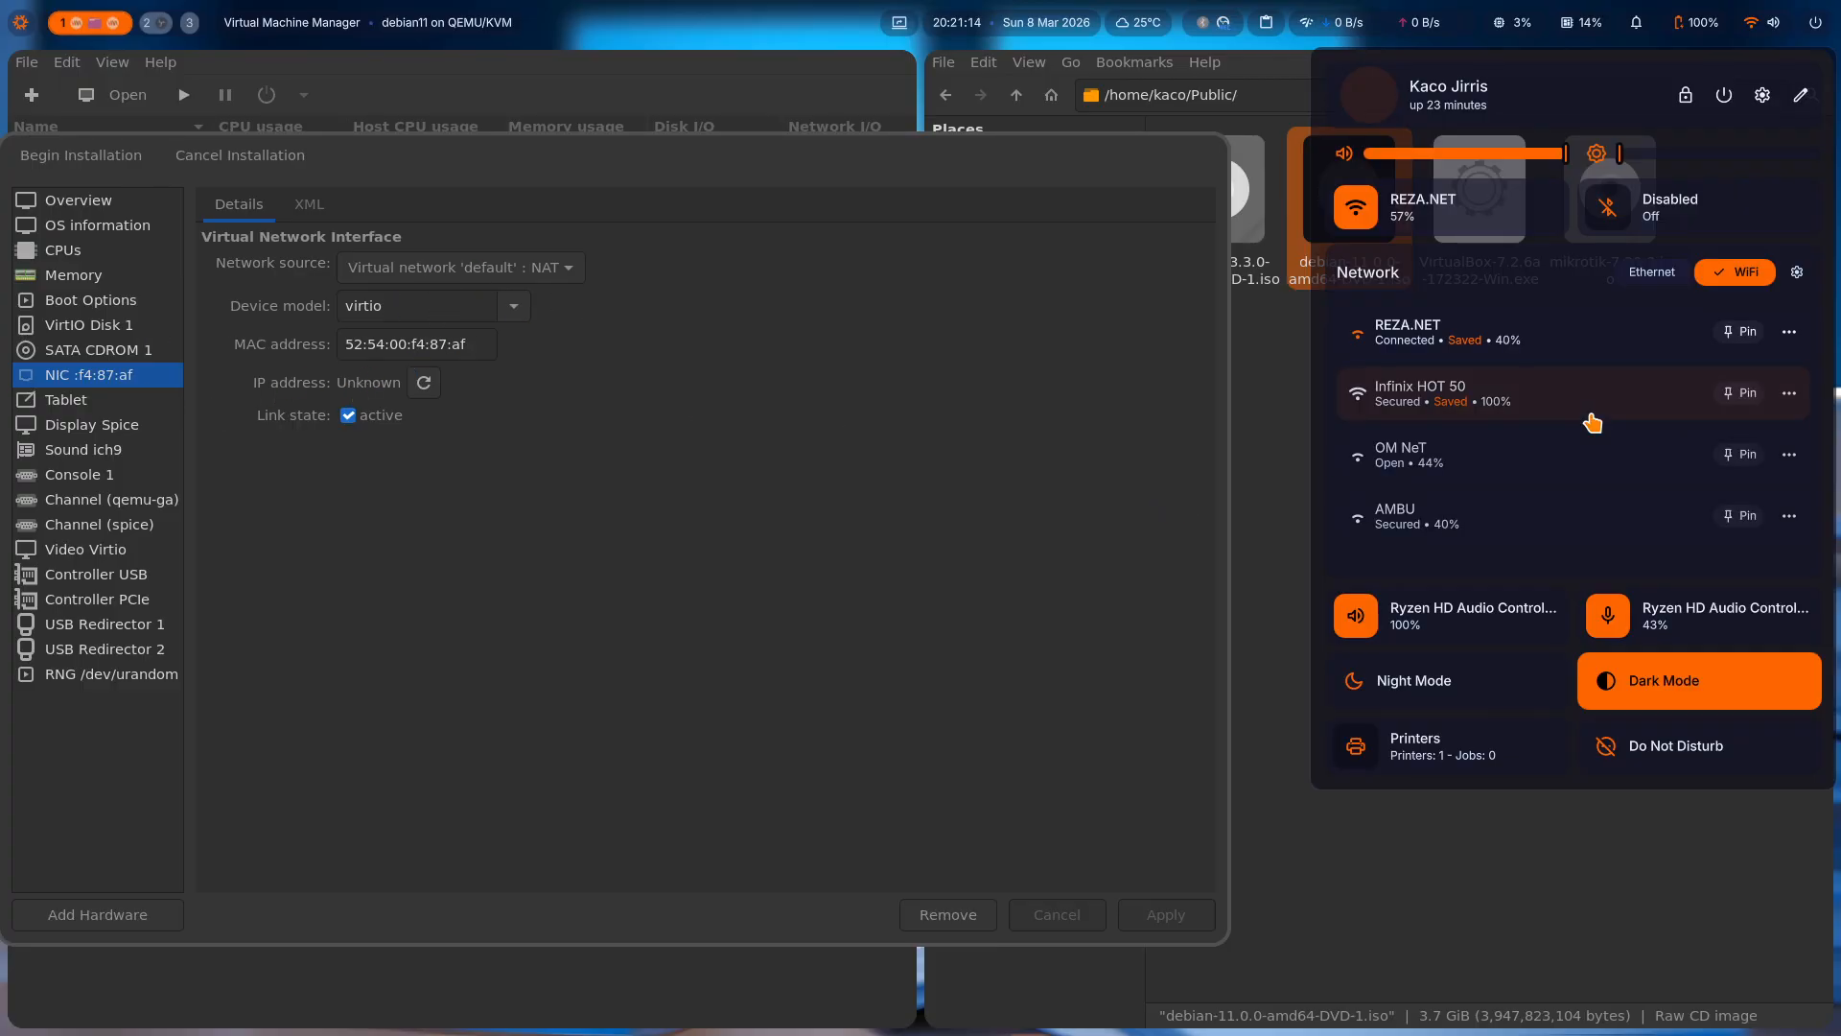
left_click(1436, 401)
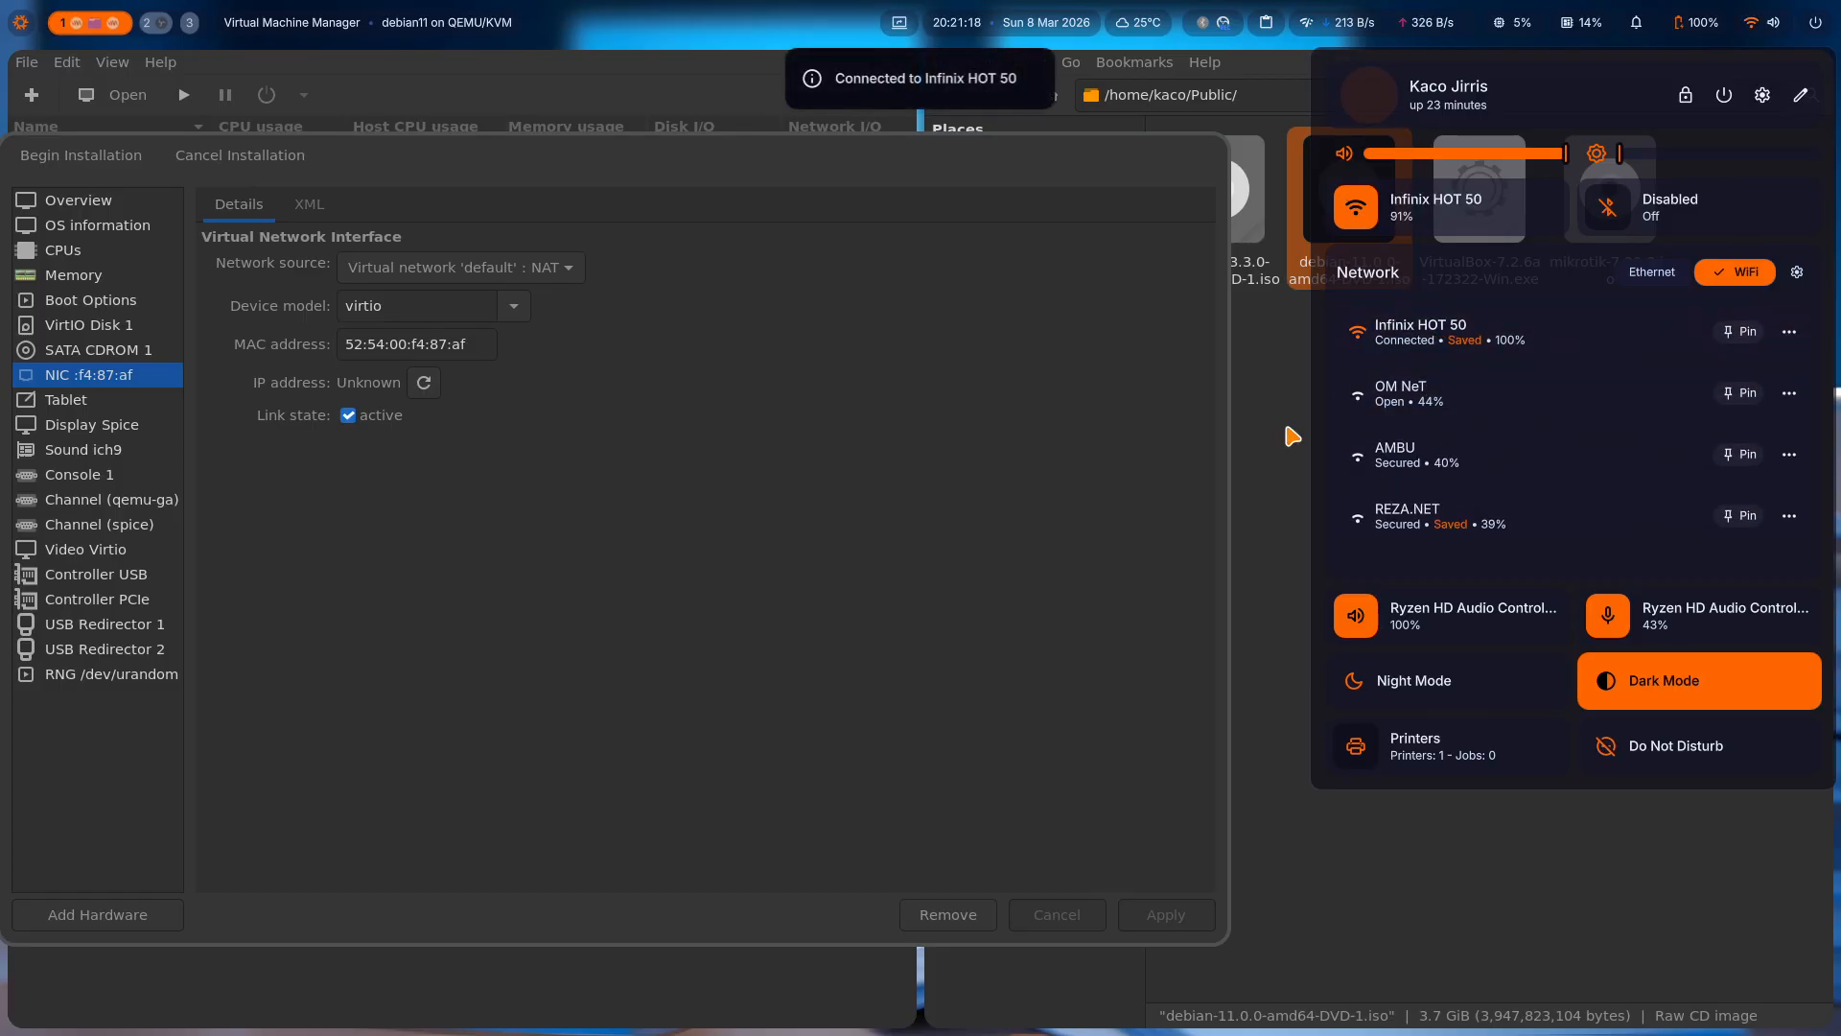
left_click(1763, 28)
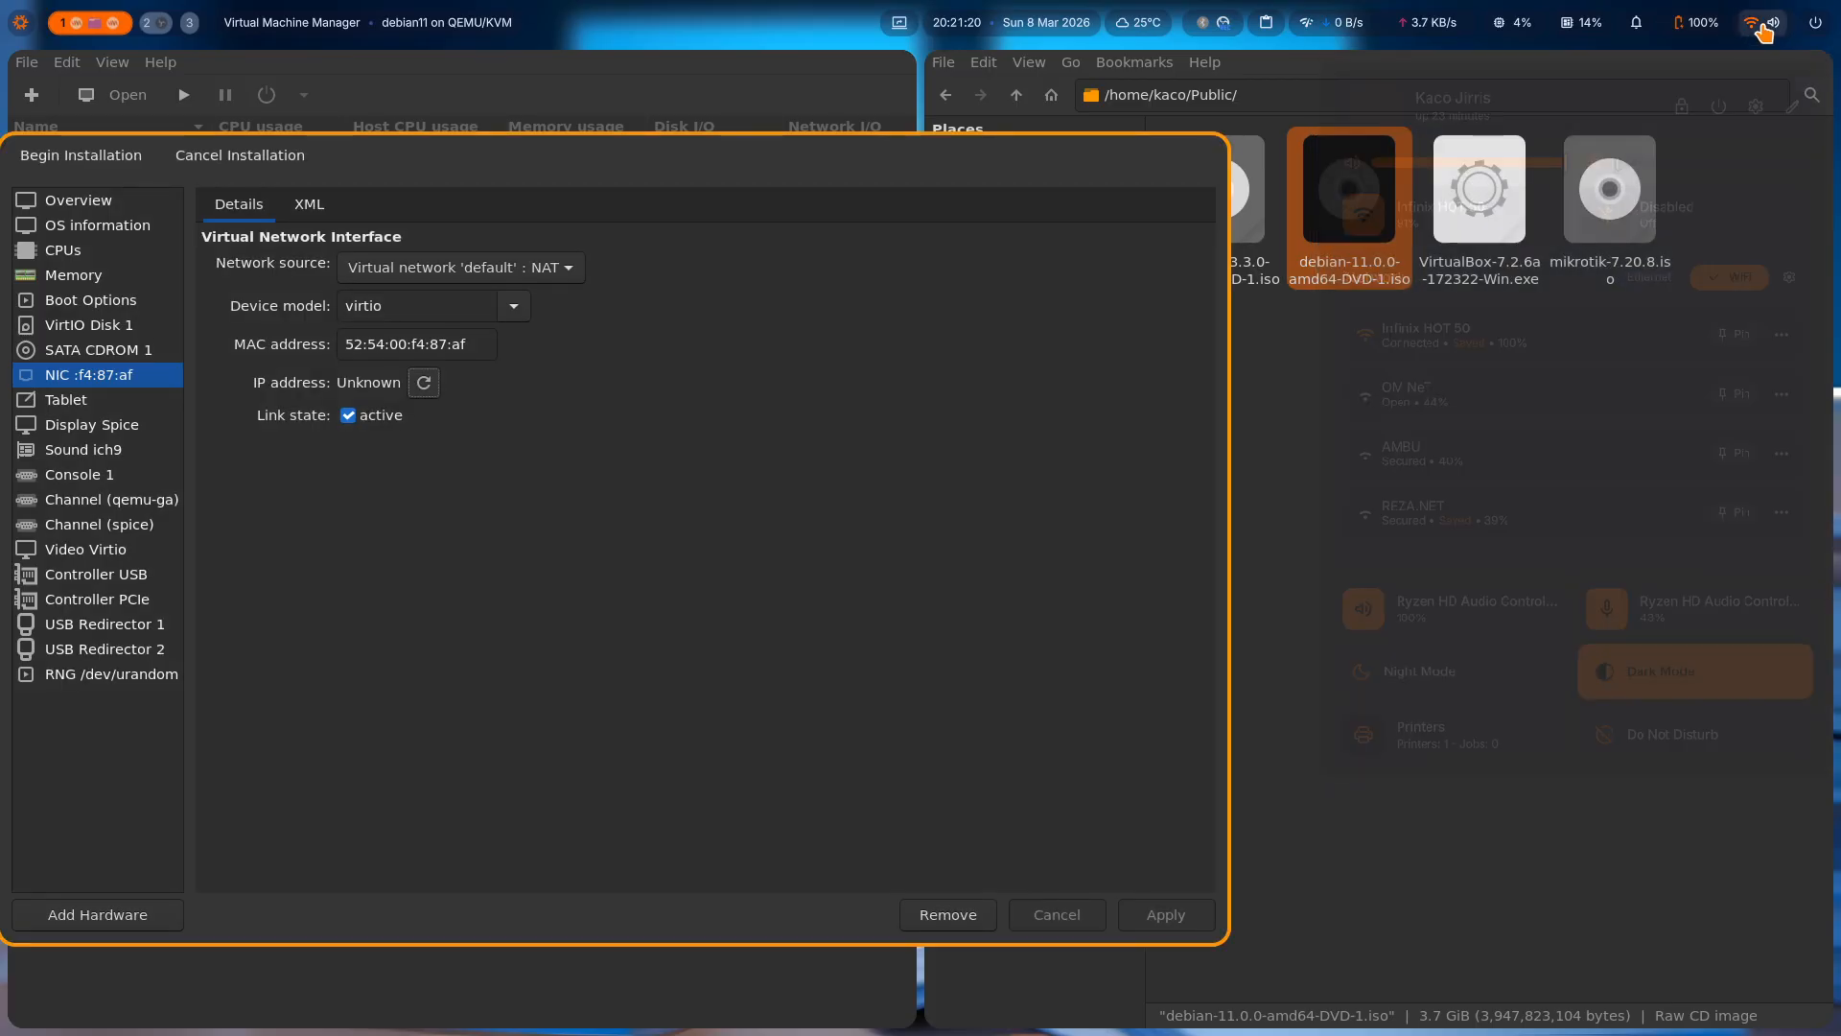
Refresh the NIC's IP address and review the Tablet, Display Spice and OS information settings.
left_click(426, 387)
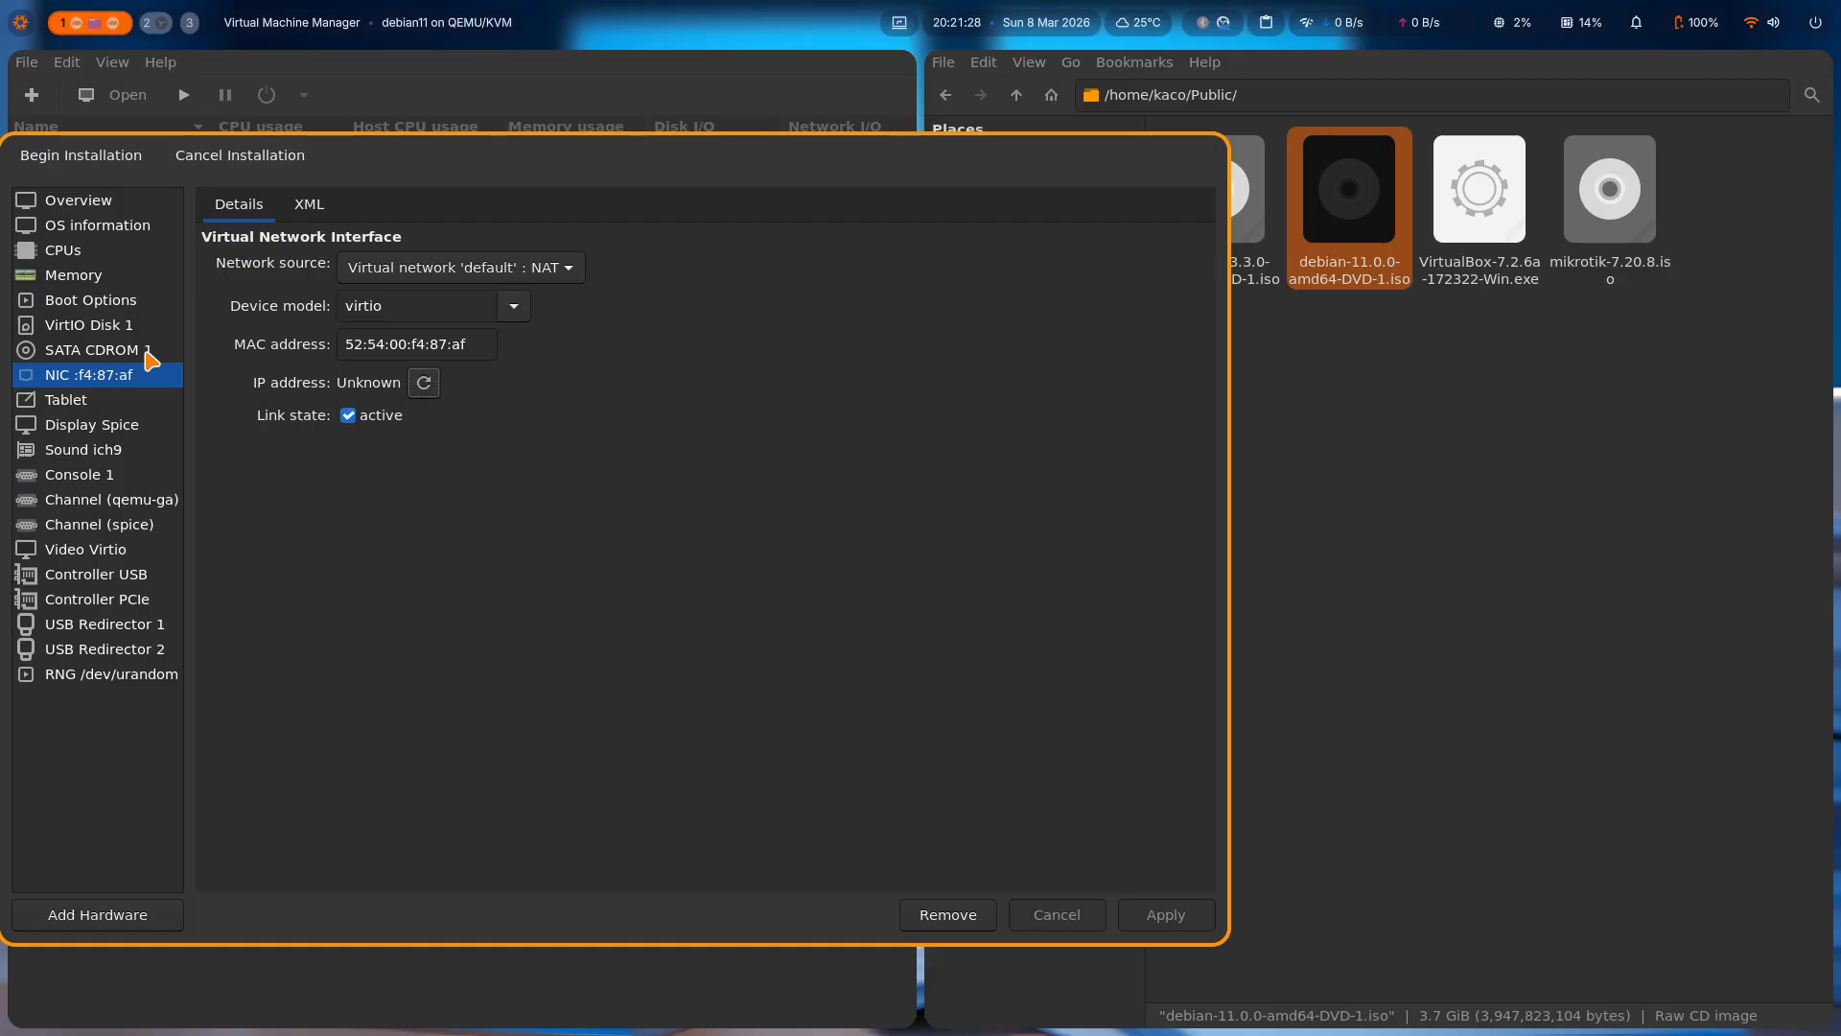
left_click(84, 401)
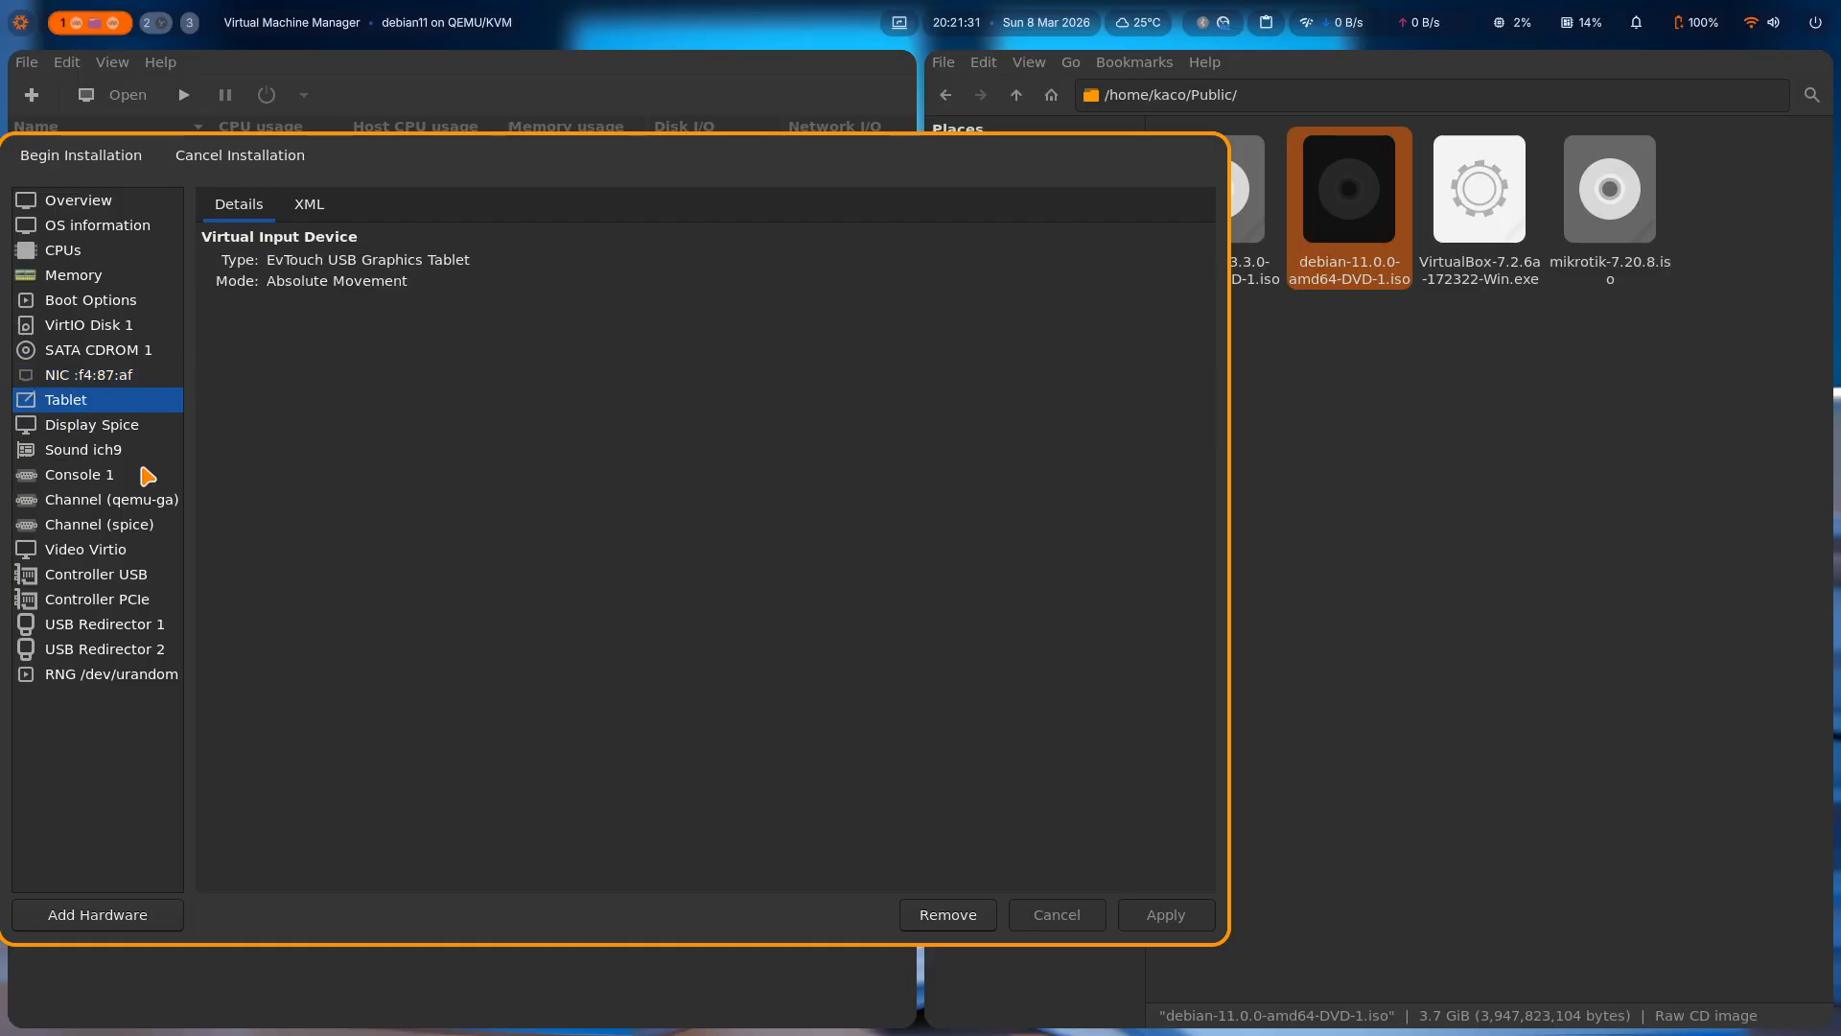
left_click(105, 432)
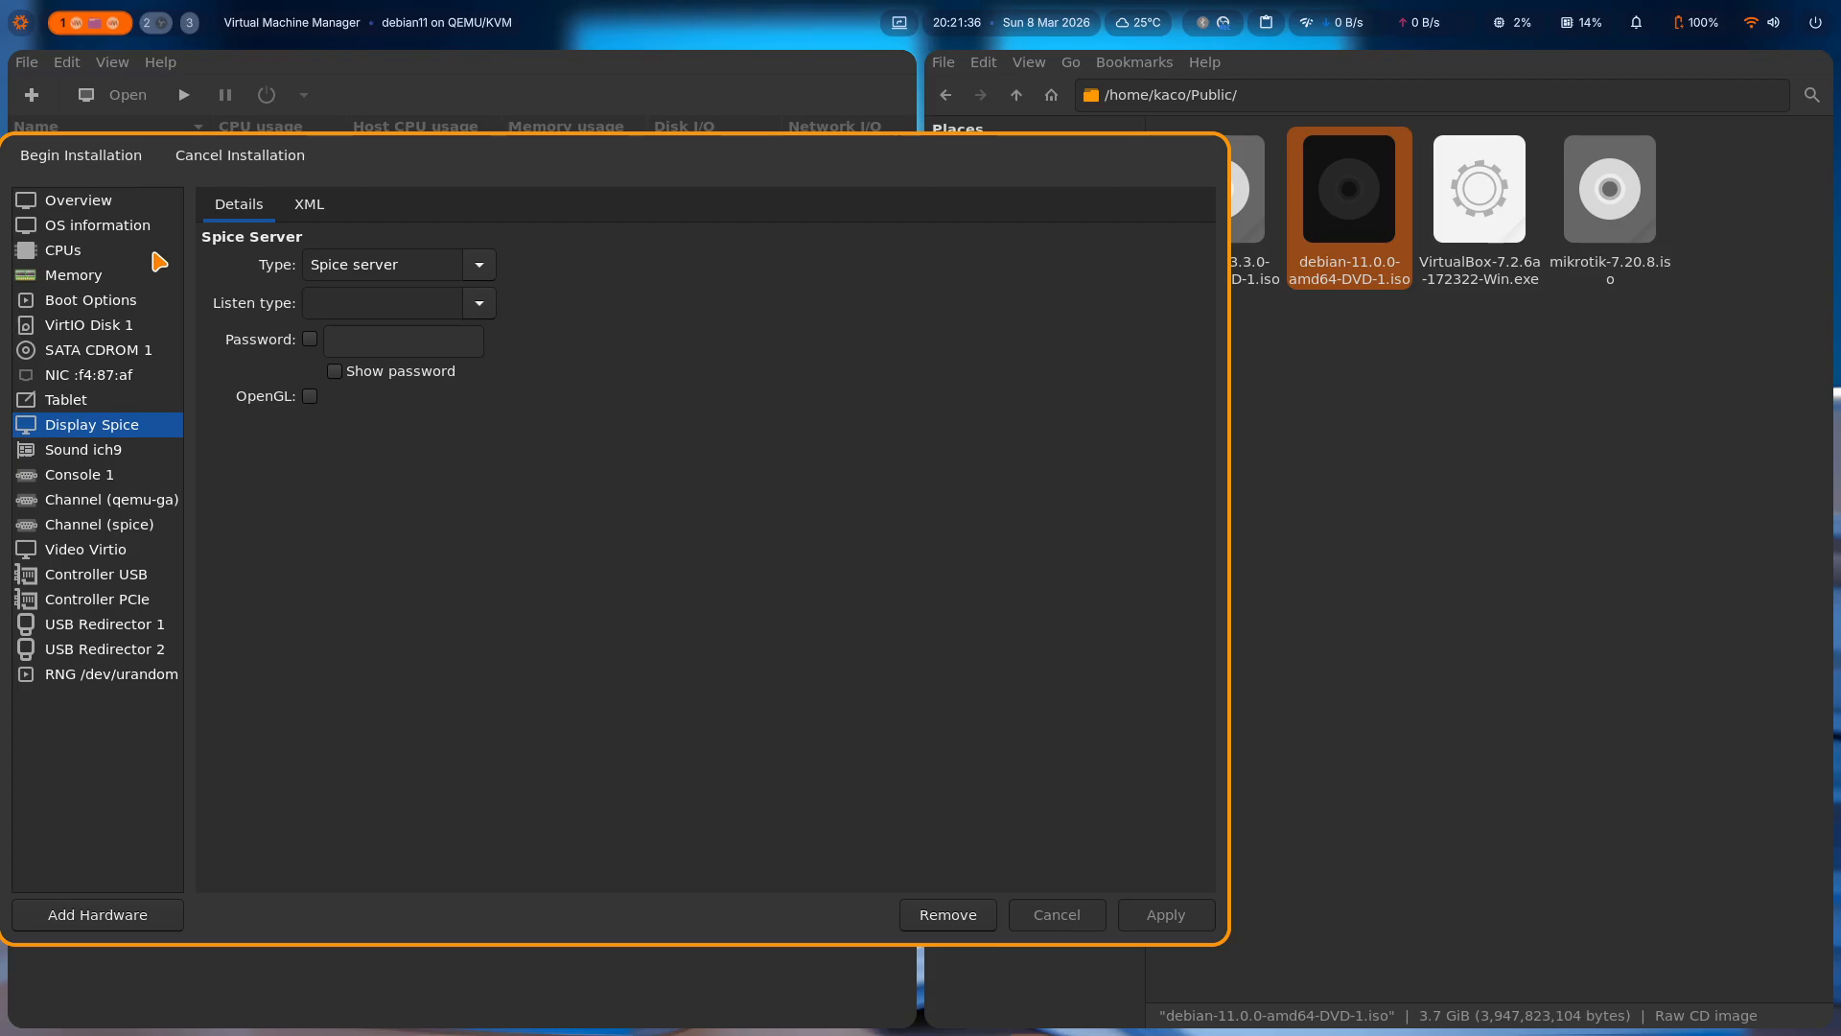
left_click(113, 227)
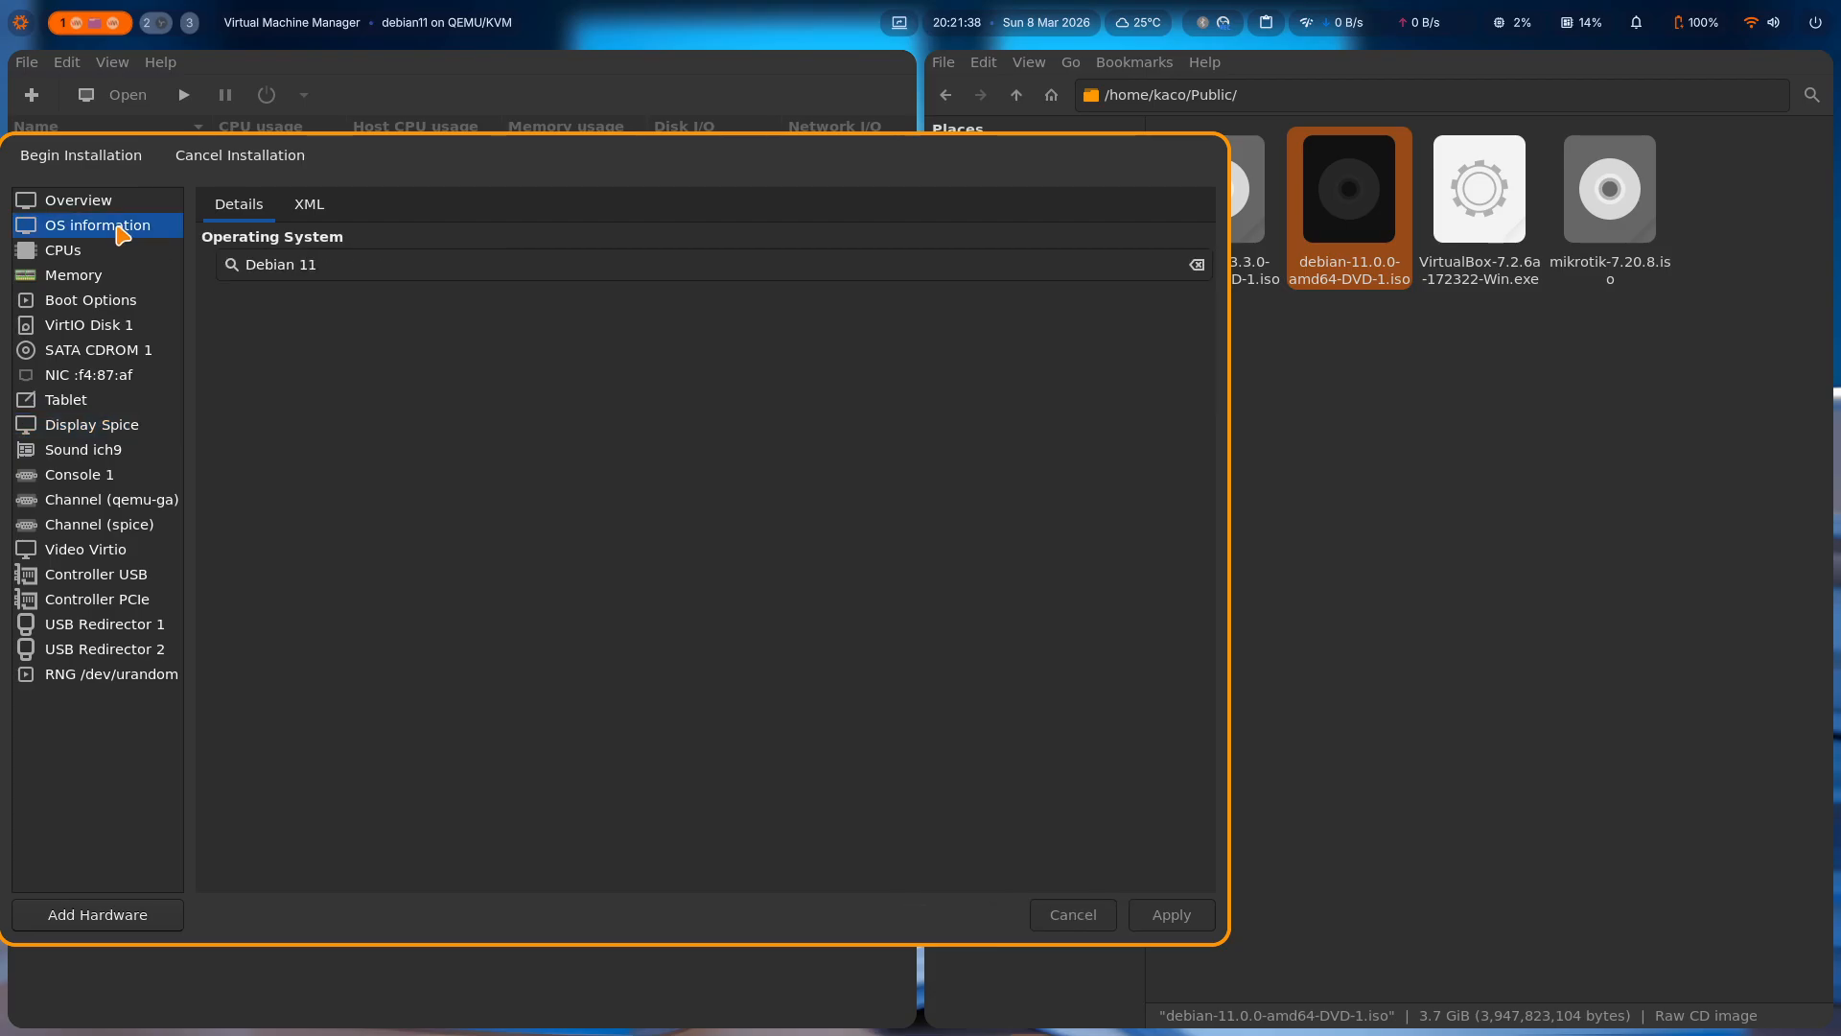
Begin the installation and boot the text-mode Install entry from the Debian installer menu.
left_click(98, 163)
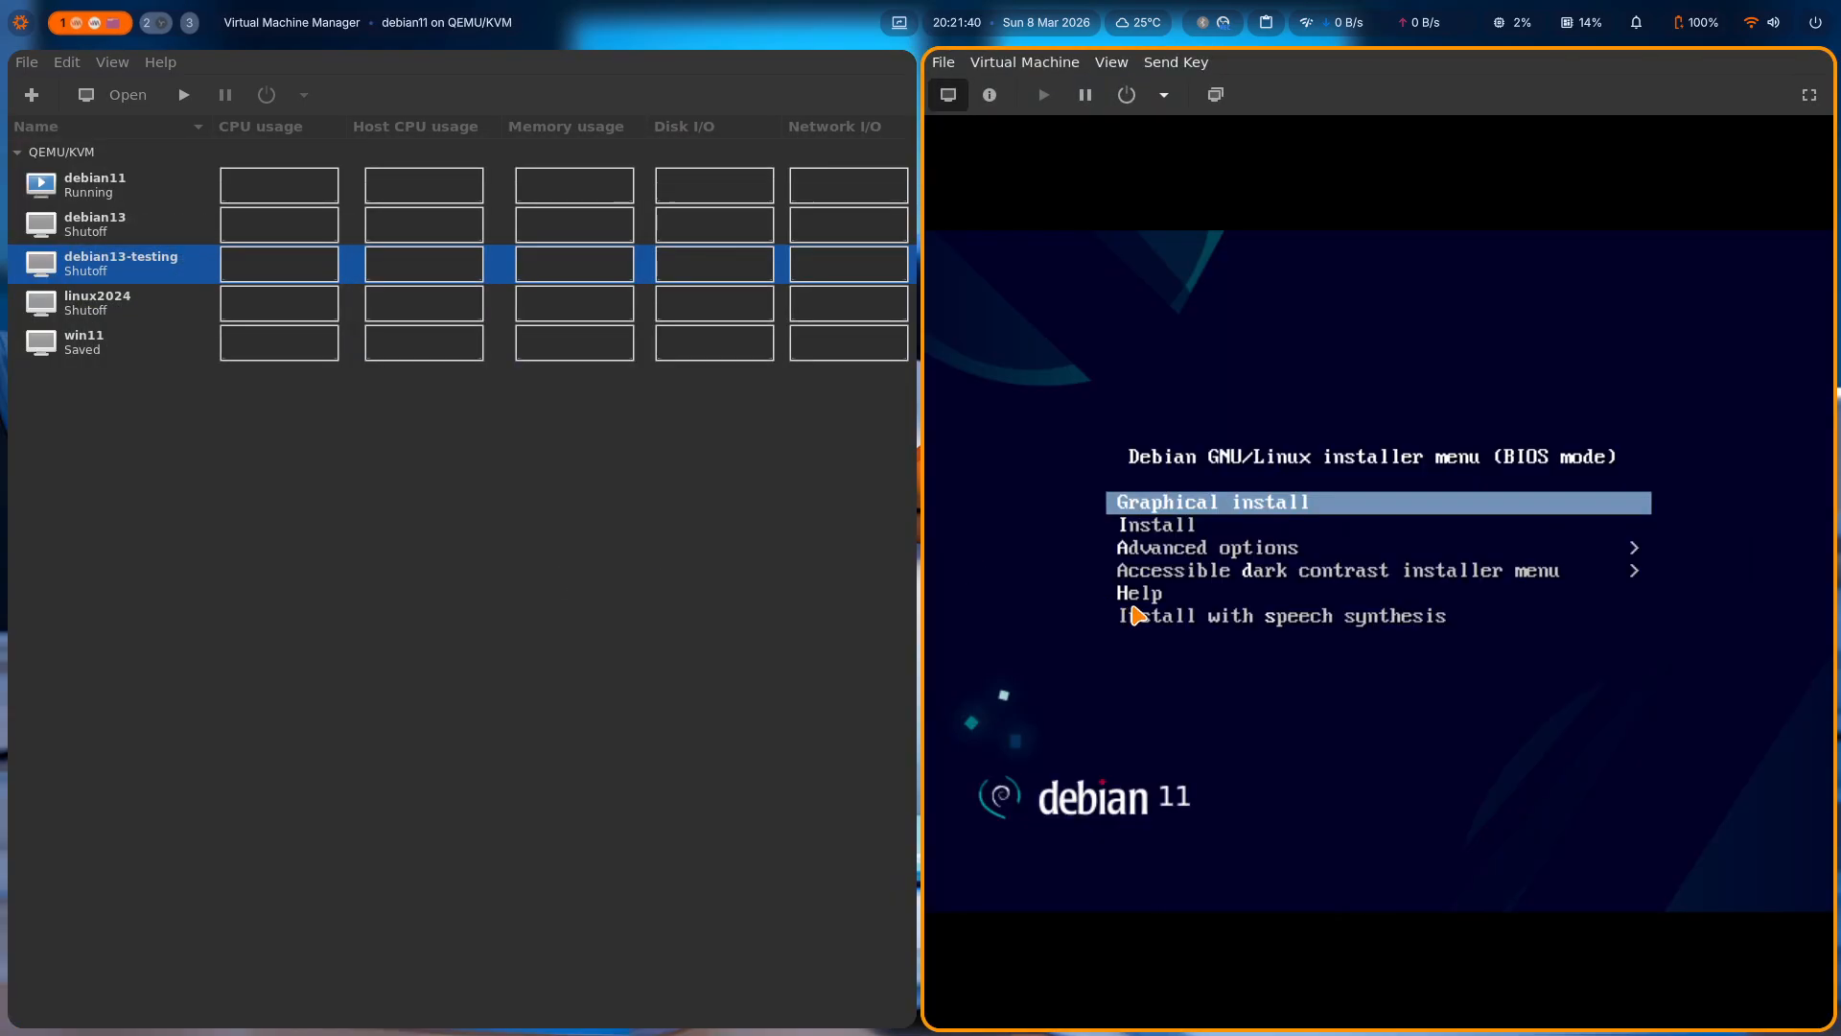
key("Down")
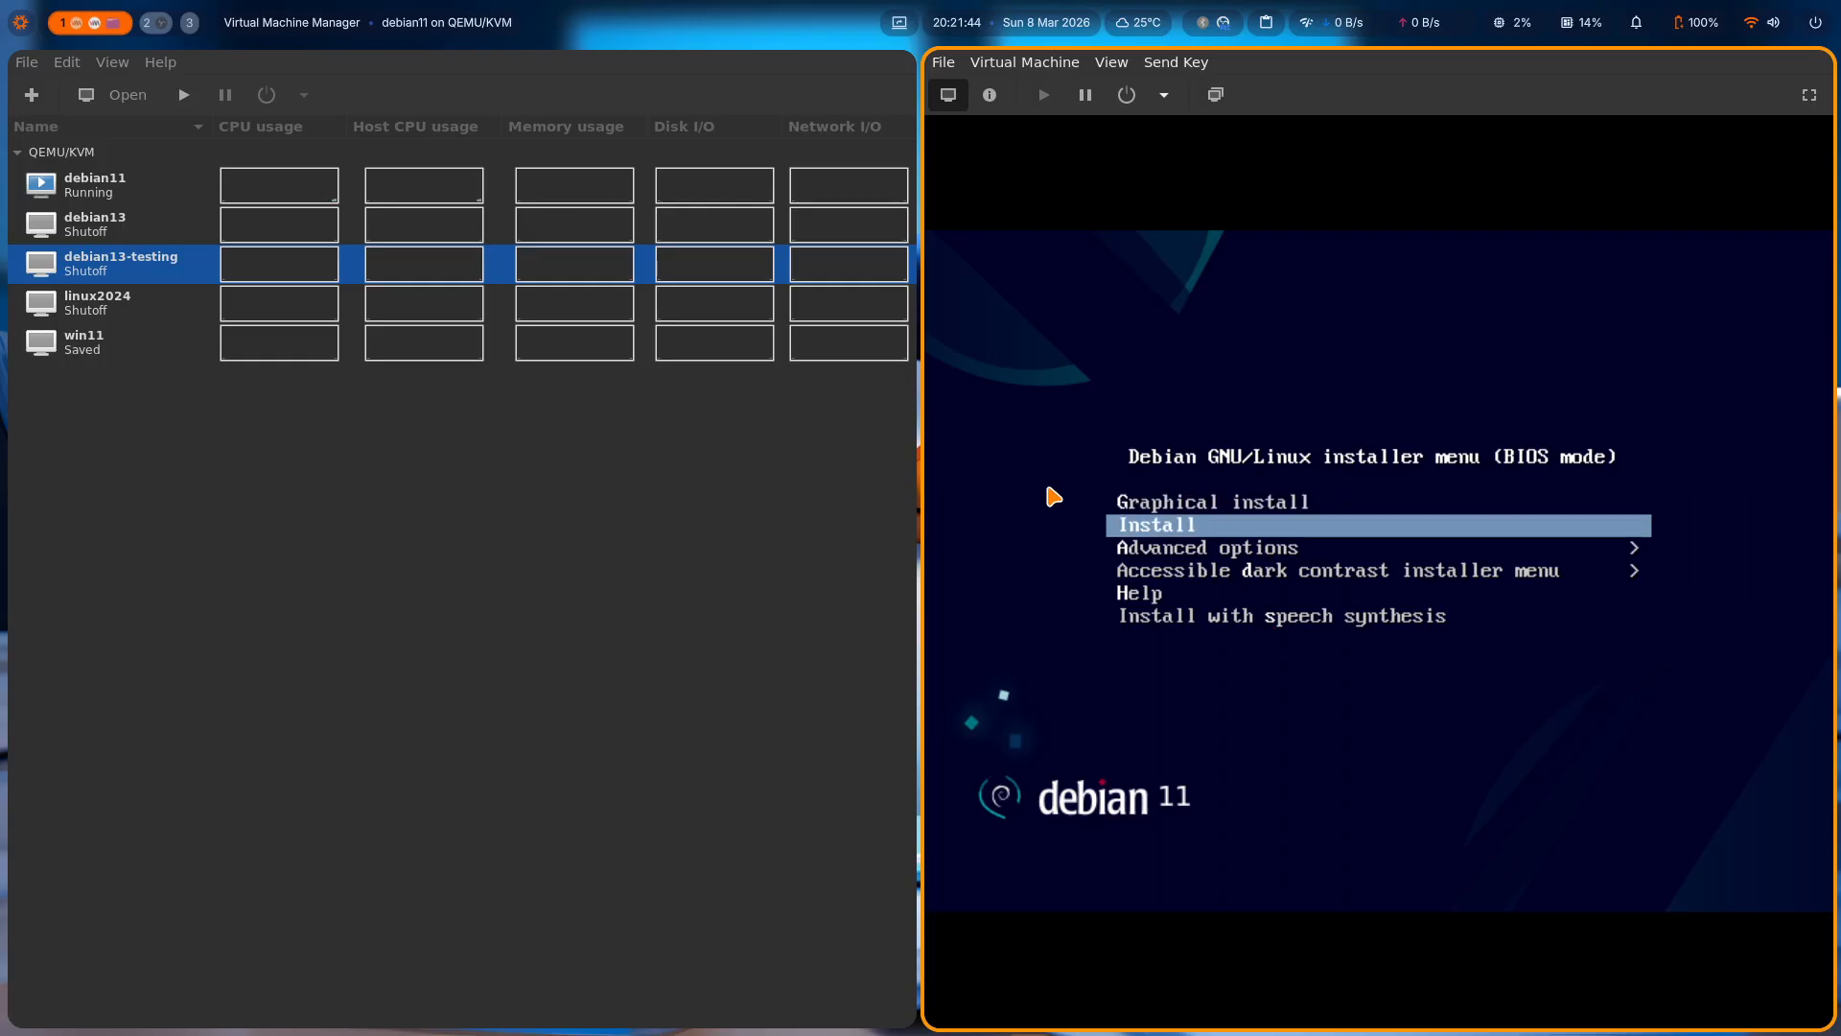
key("Return")
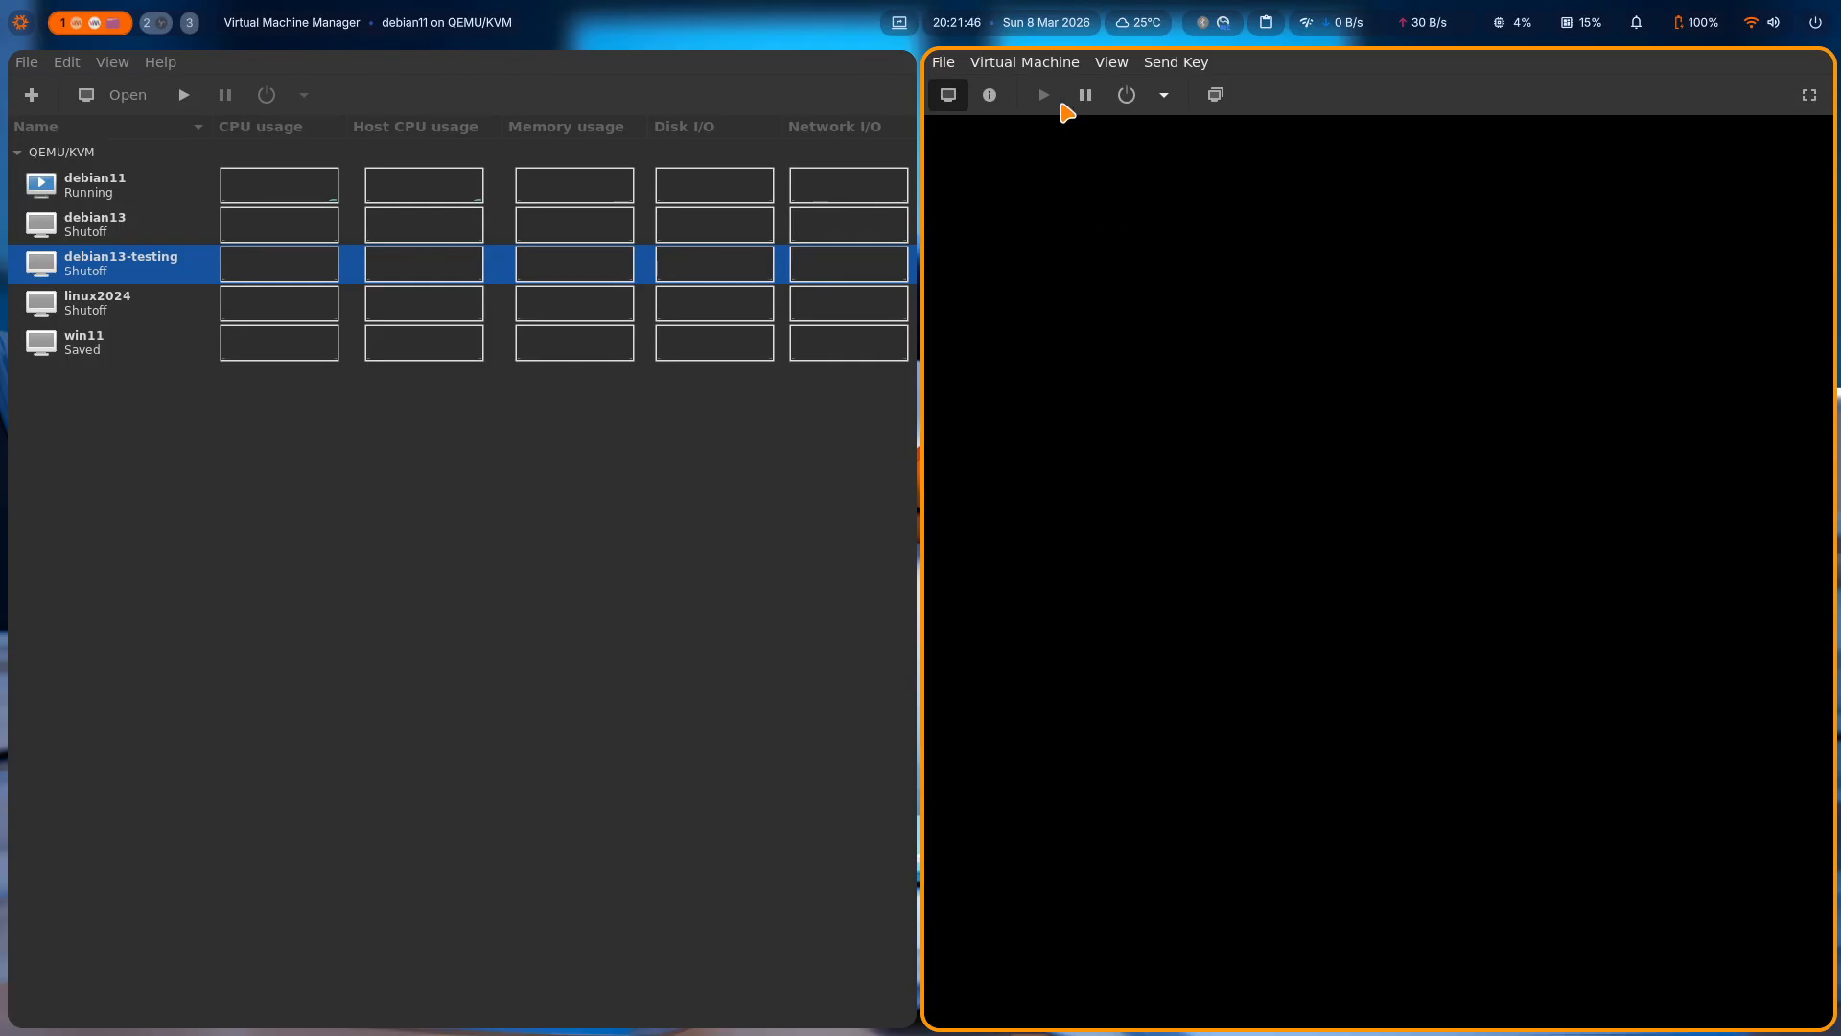
Switch the VM console to fullscreen and keep English as the installation language.
left_click(1057, 63)
mouse_move(1112, 61)
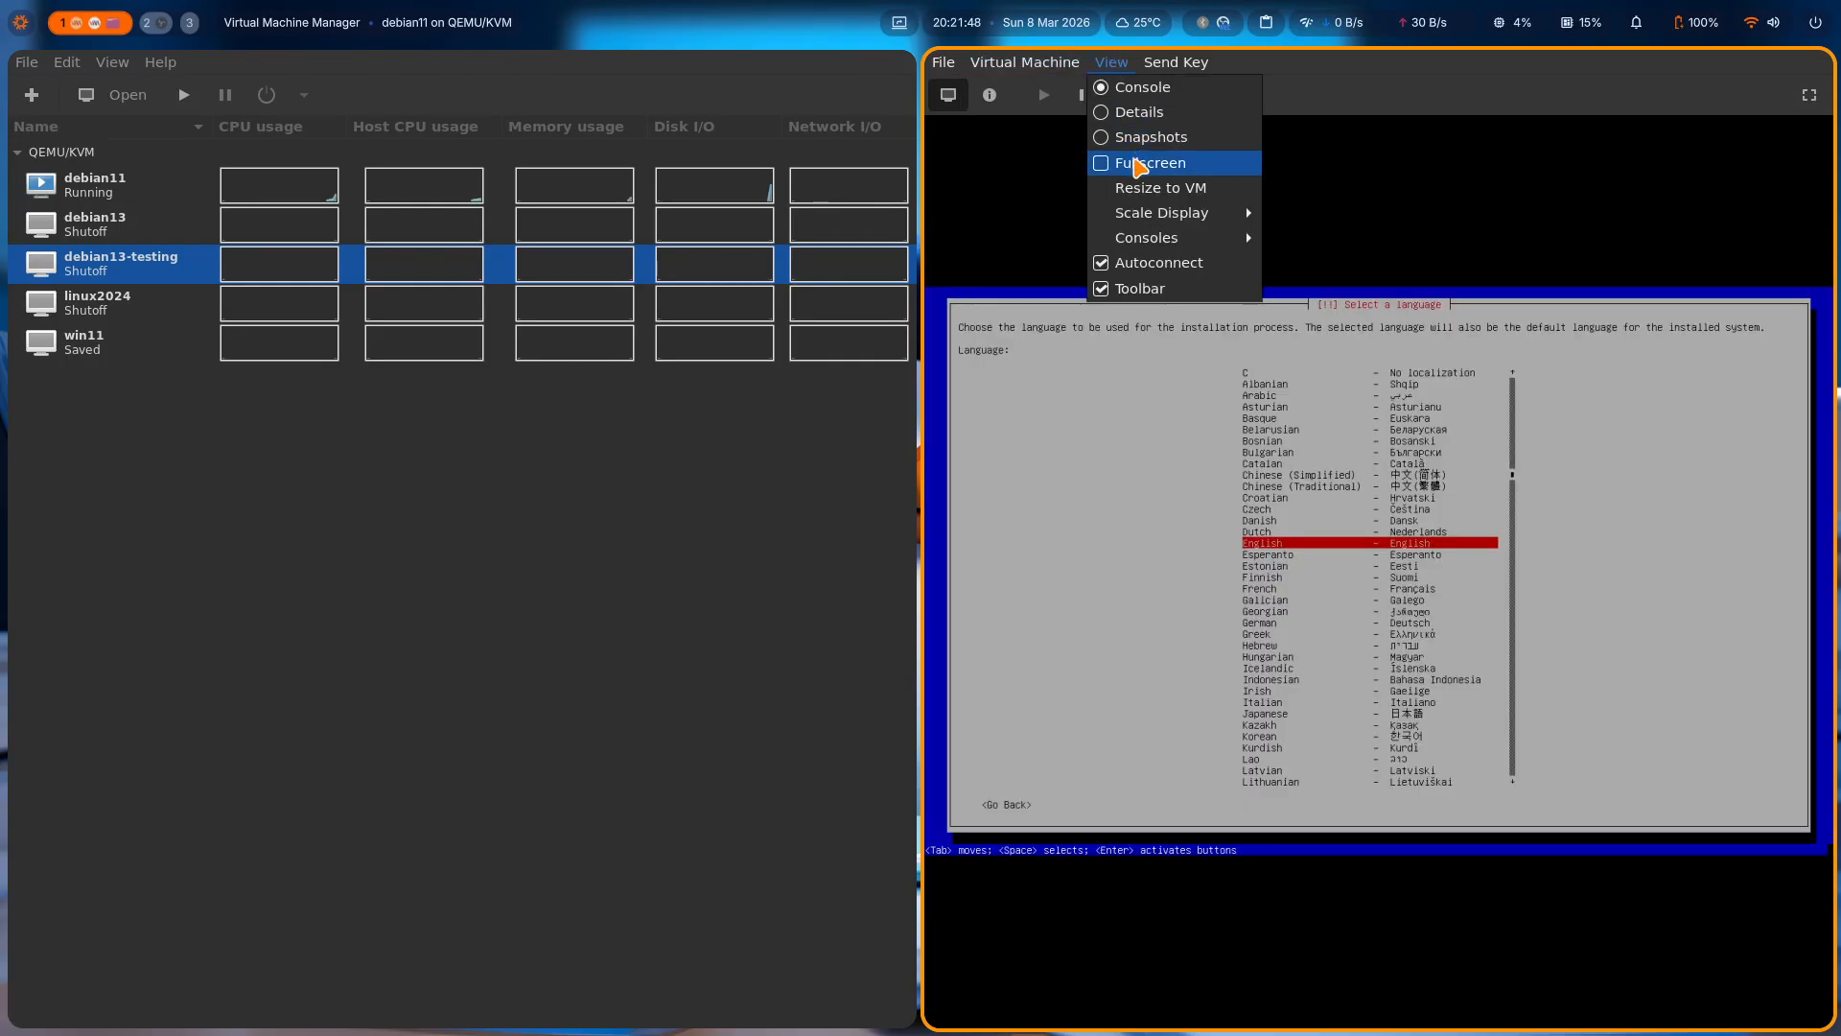
left_click(1138, 165)
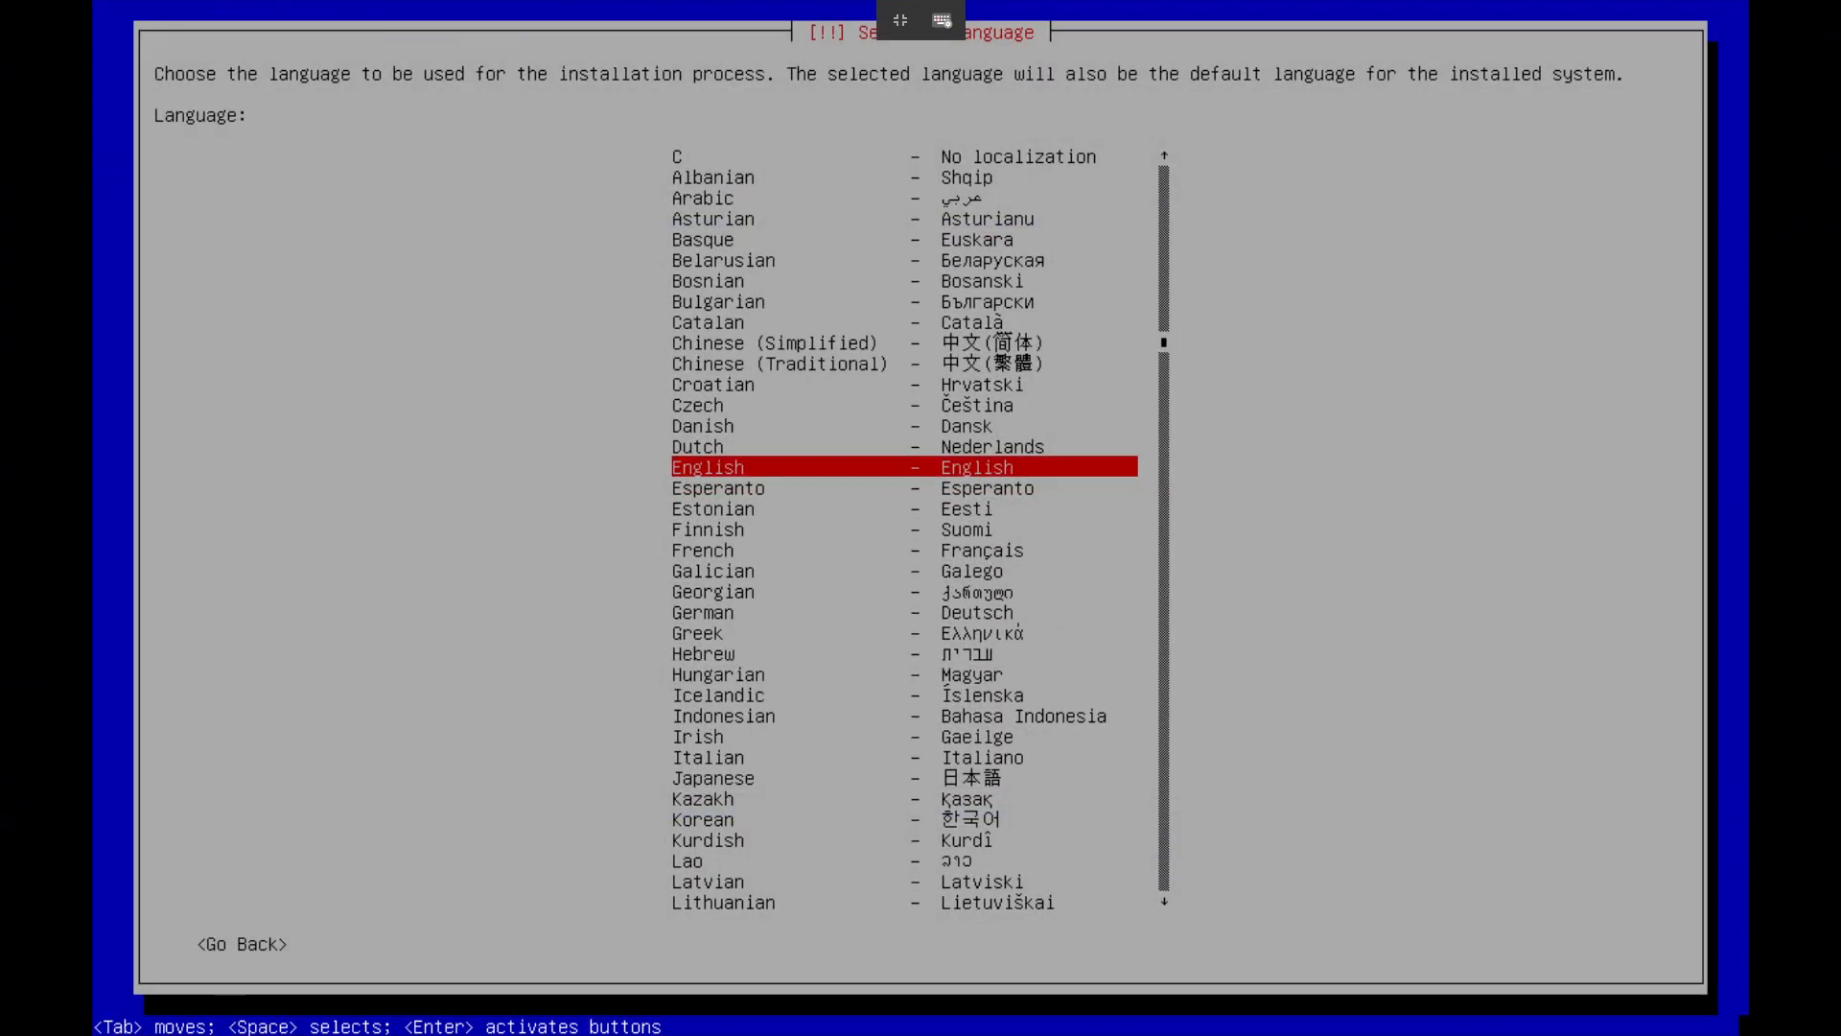
key("Return")
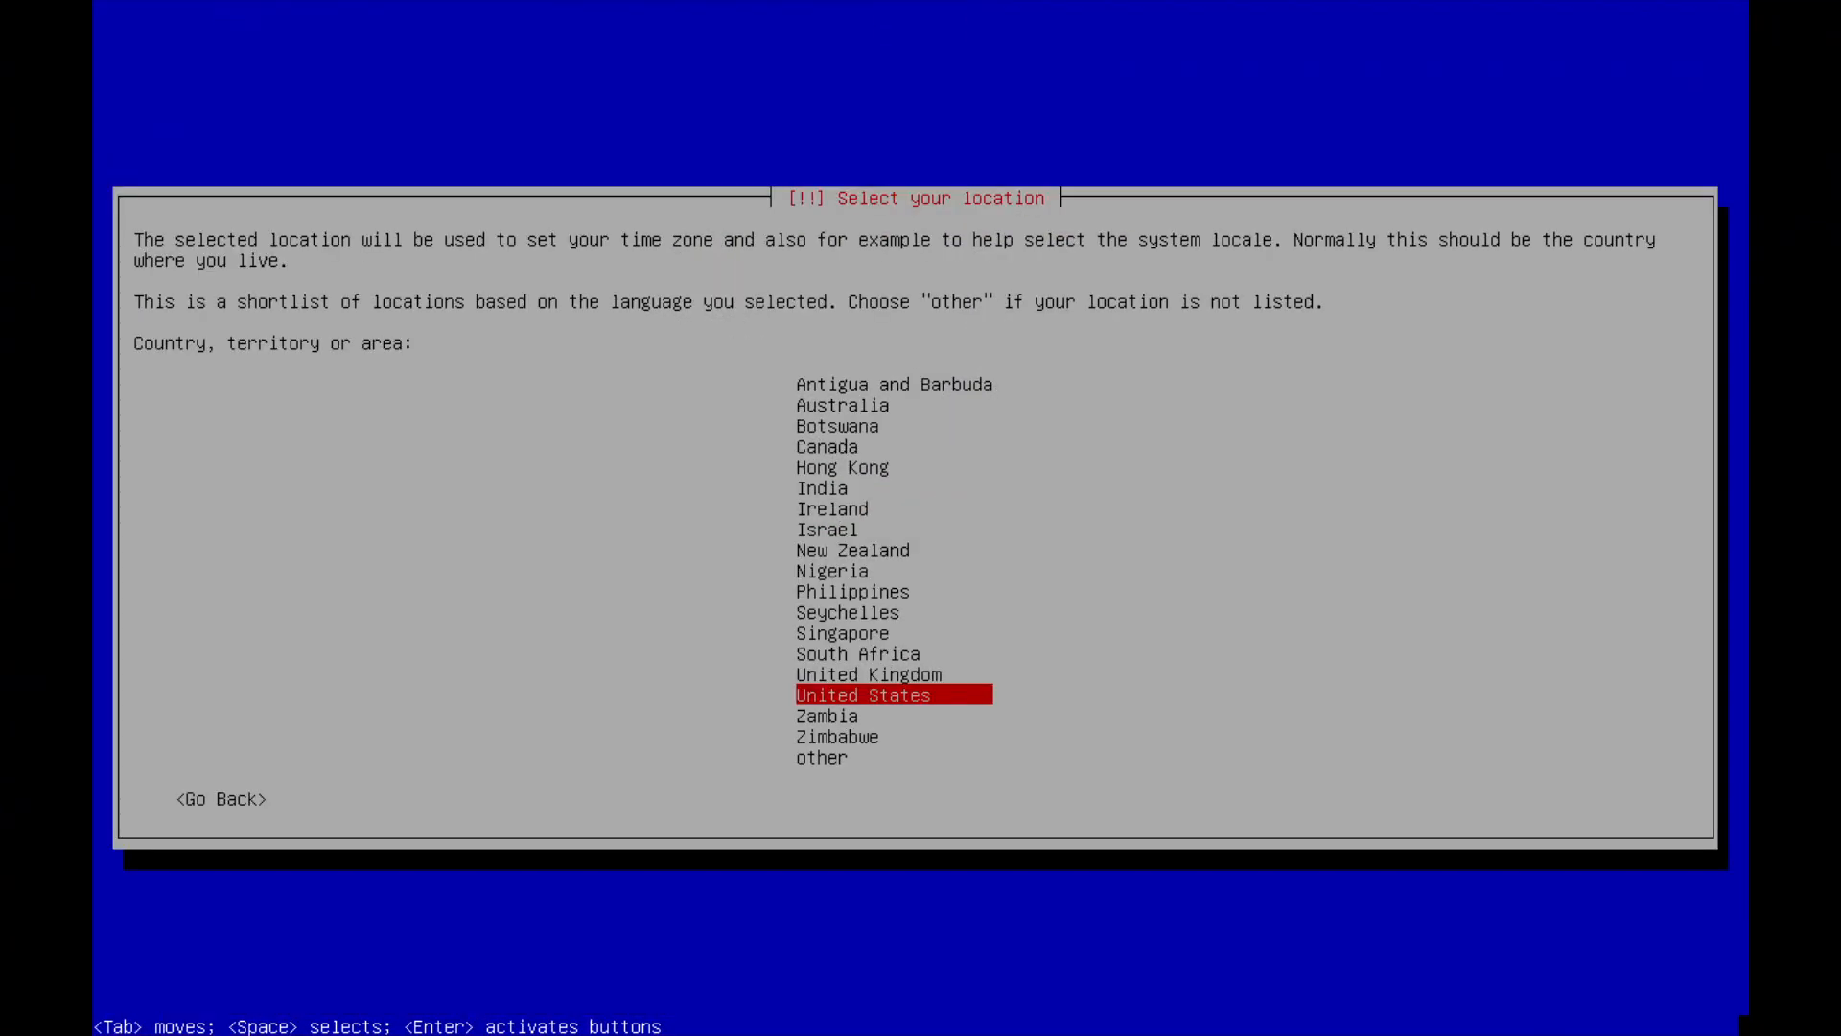
Set the location to other, then Asia, then Indonesia.
key("End")
key("Return")
key("Home")
key("Down")
key("Down")
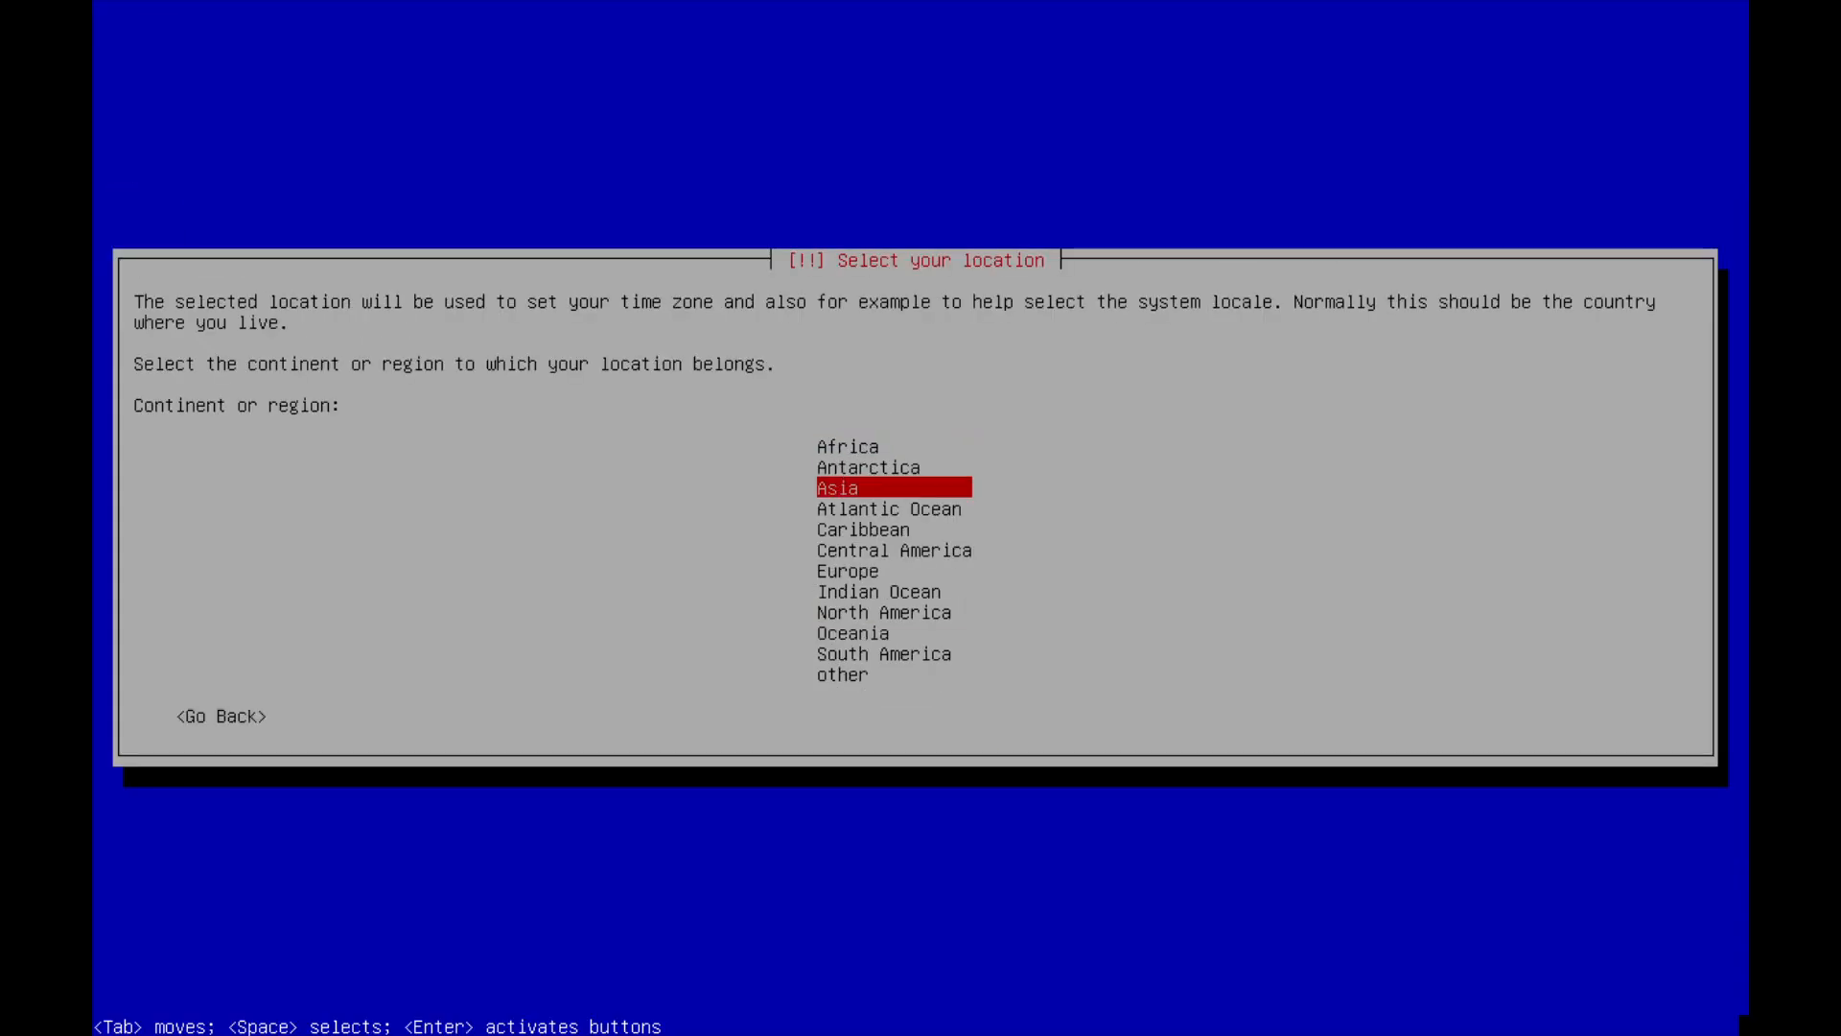
key("Return")
key("i")
key("i")
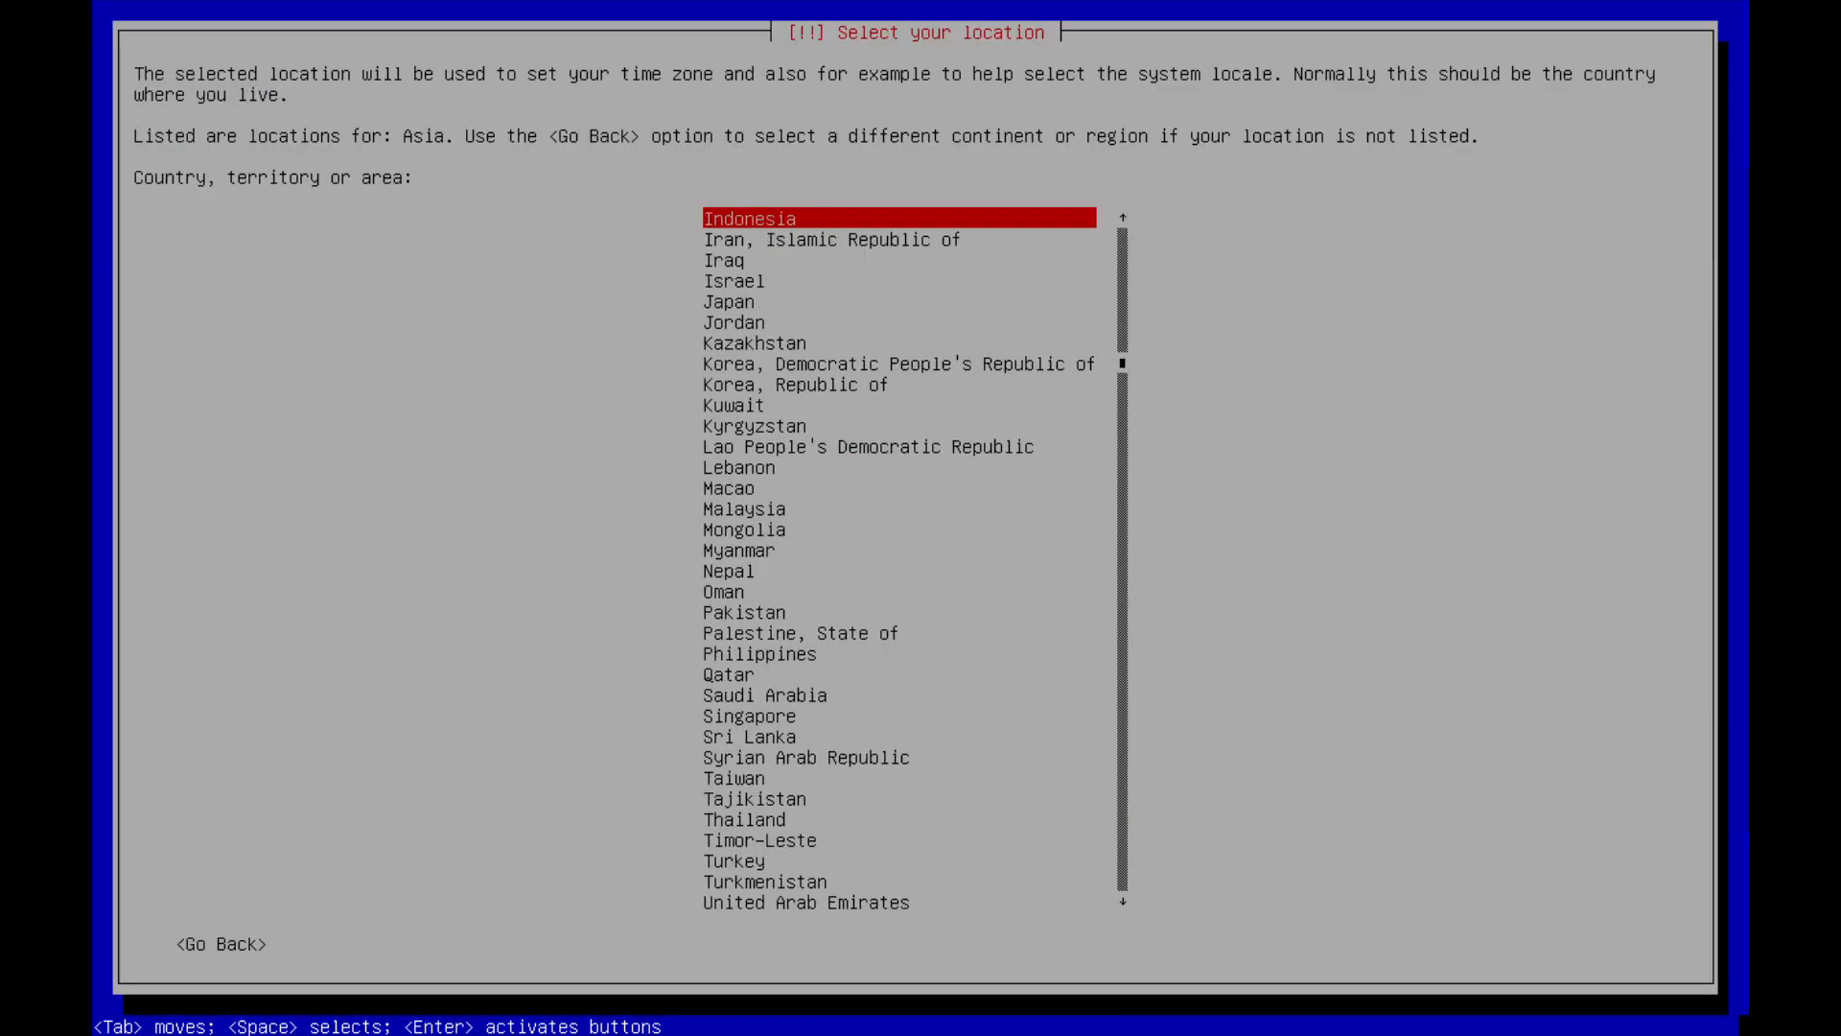
key("Return")
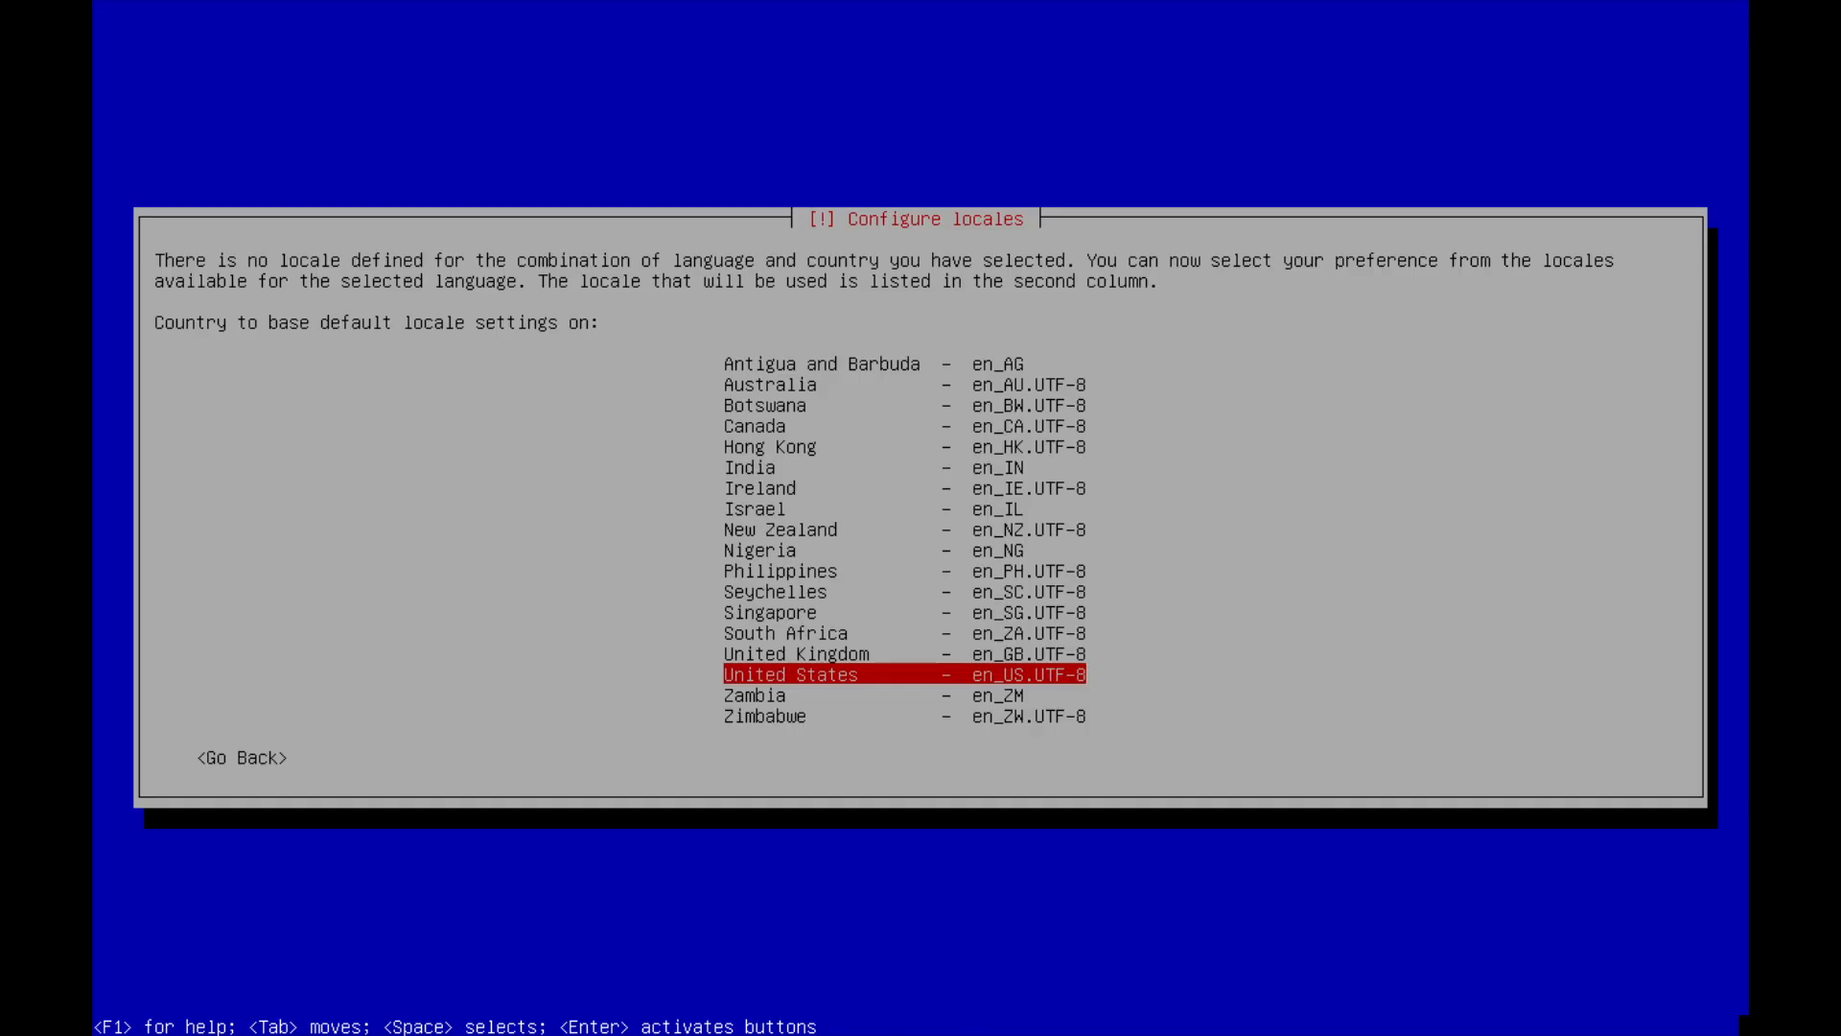
Accept the installer defaults: en_US.UTF-8 locale, keyboard, hostname debian, and an empty domain name.
key("Return")
key("Return")
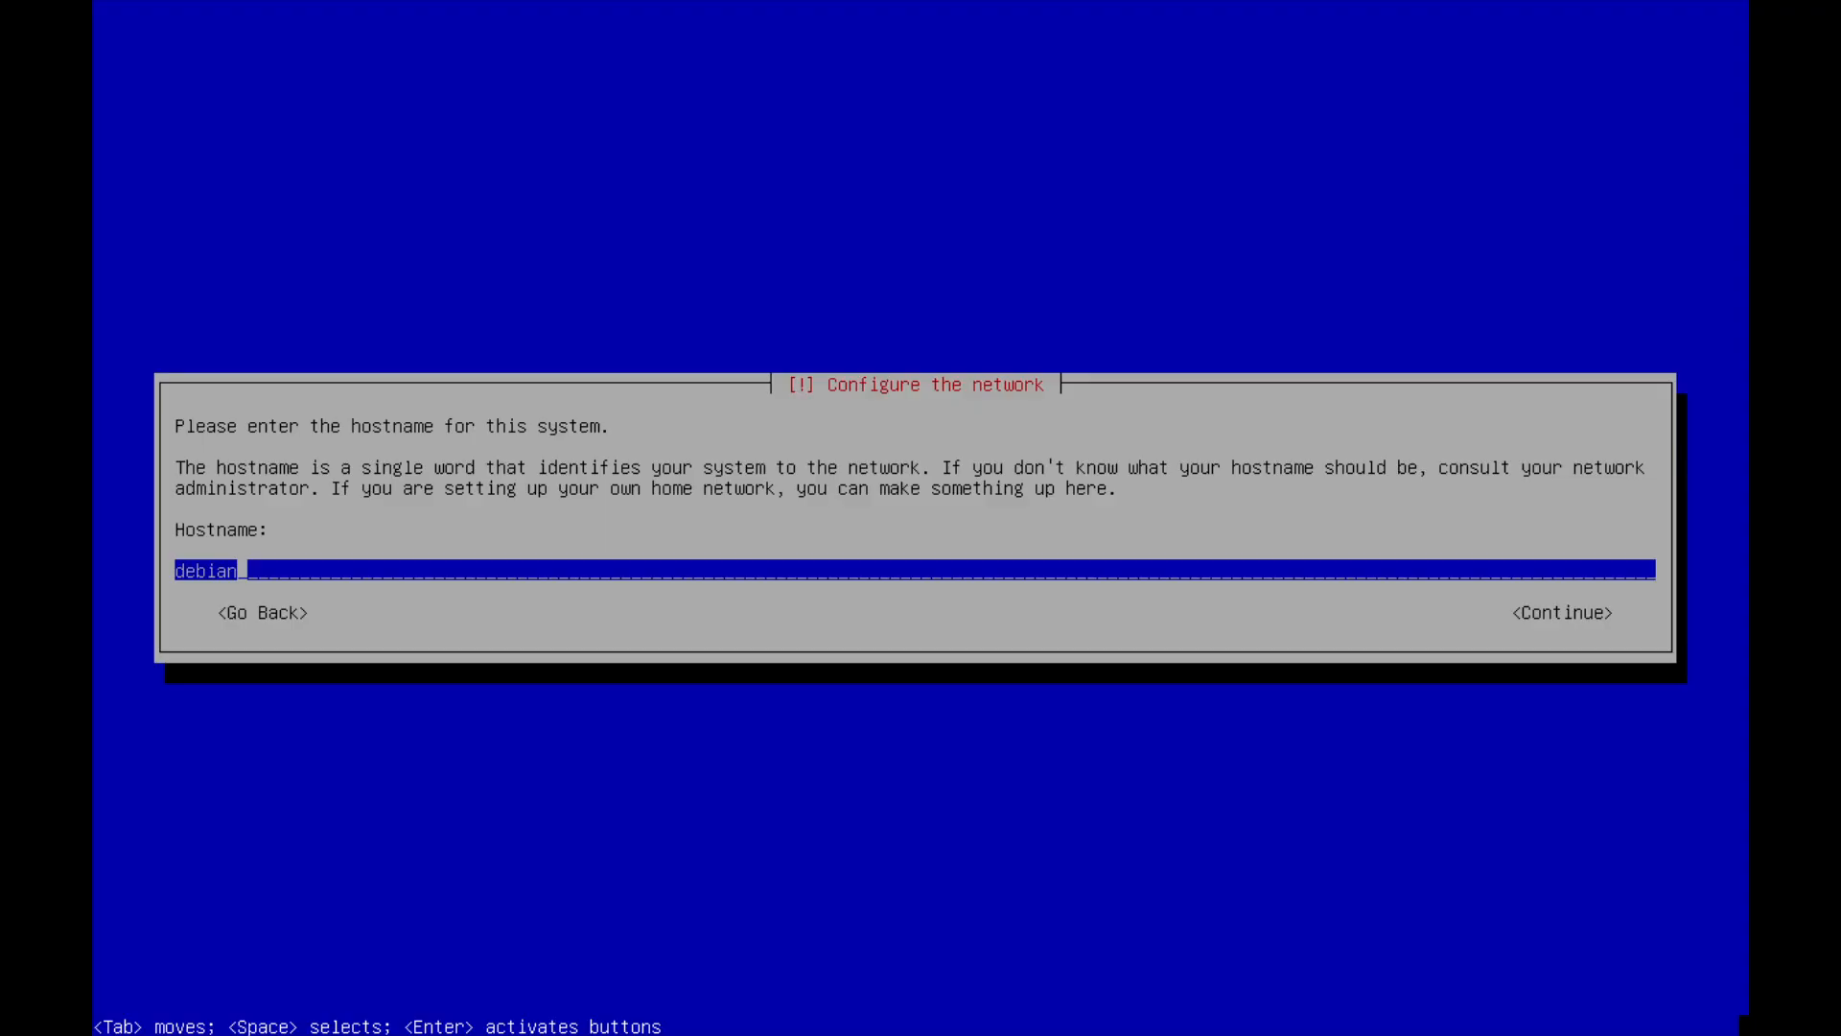
key("Return")
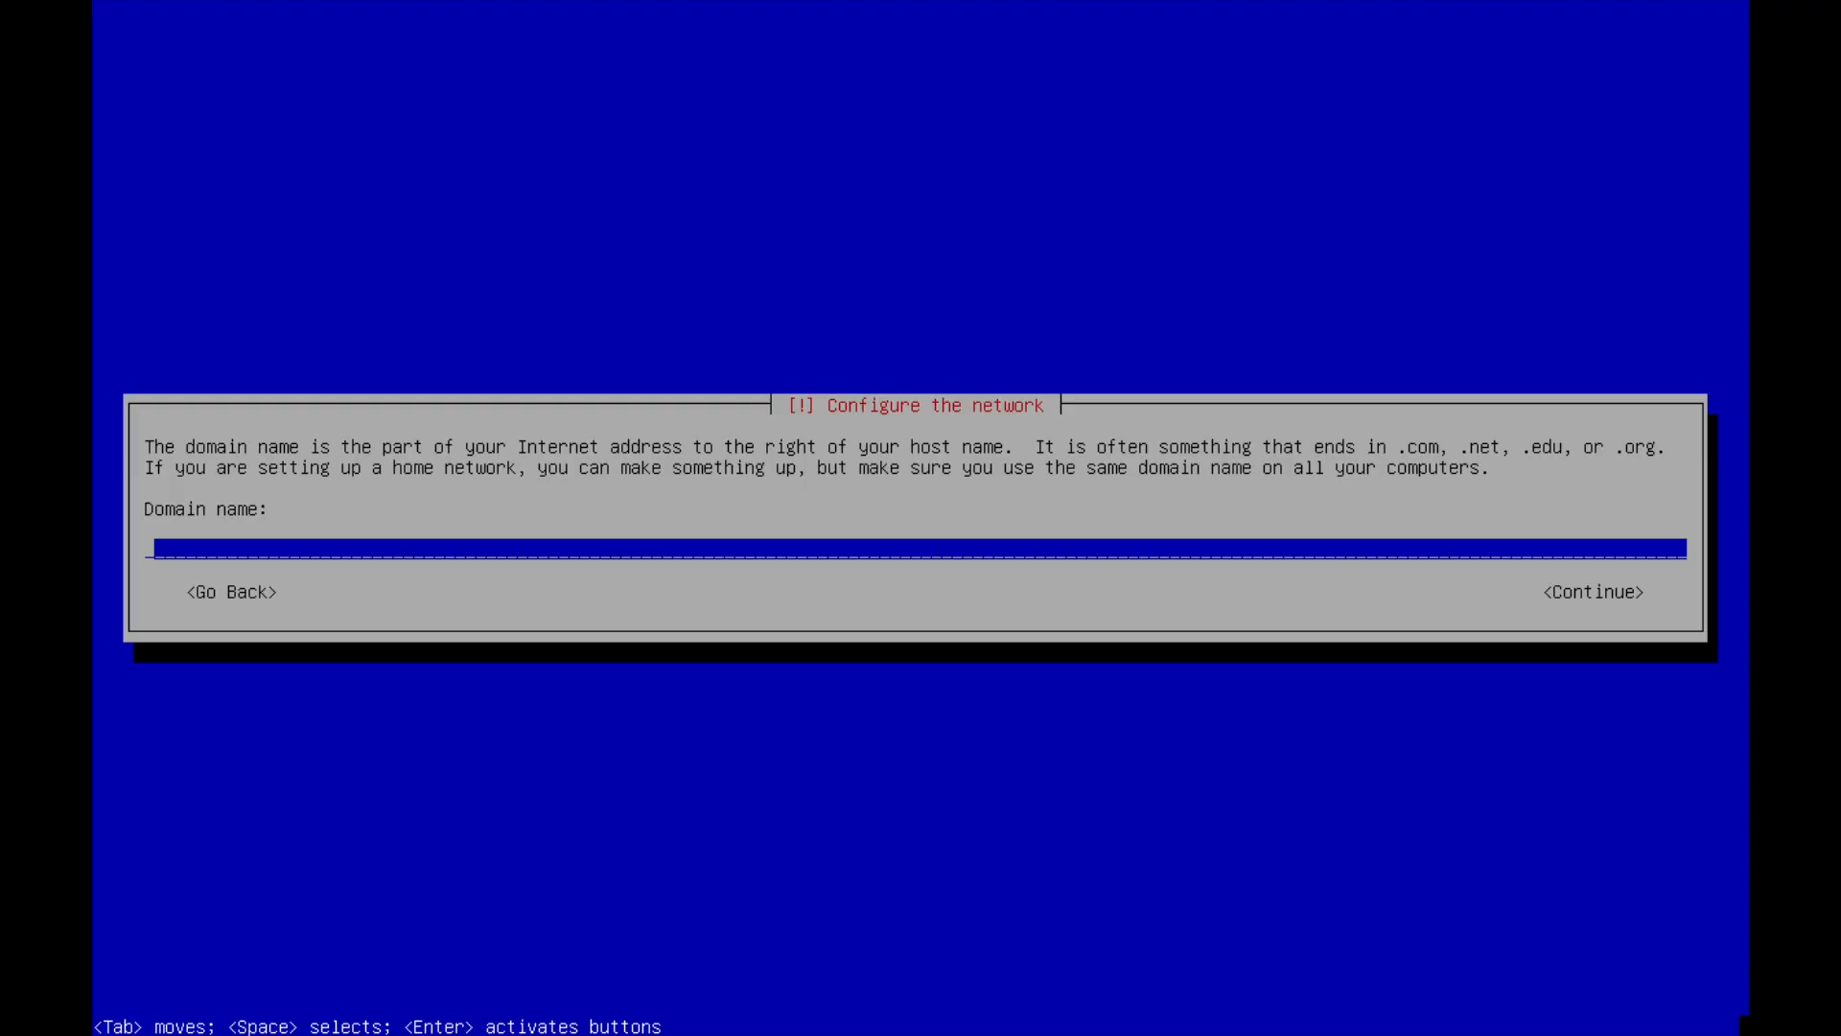
key("Return")
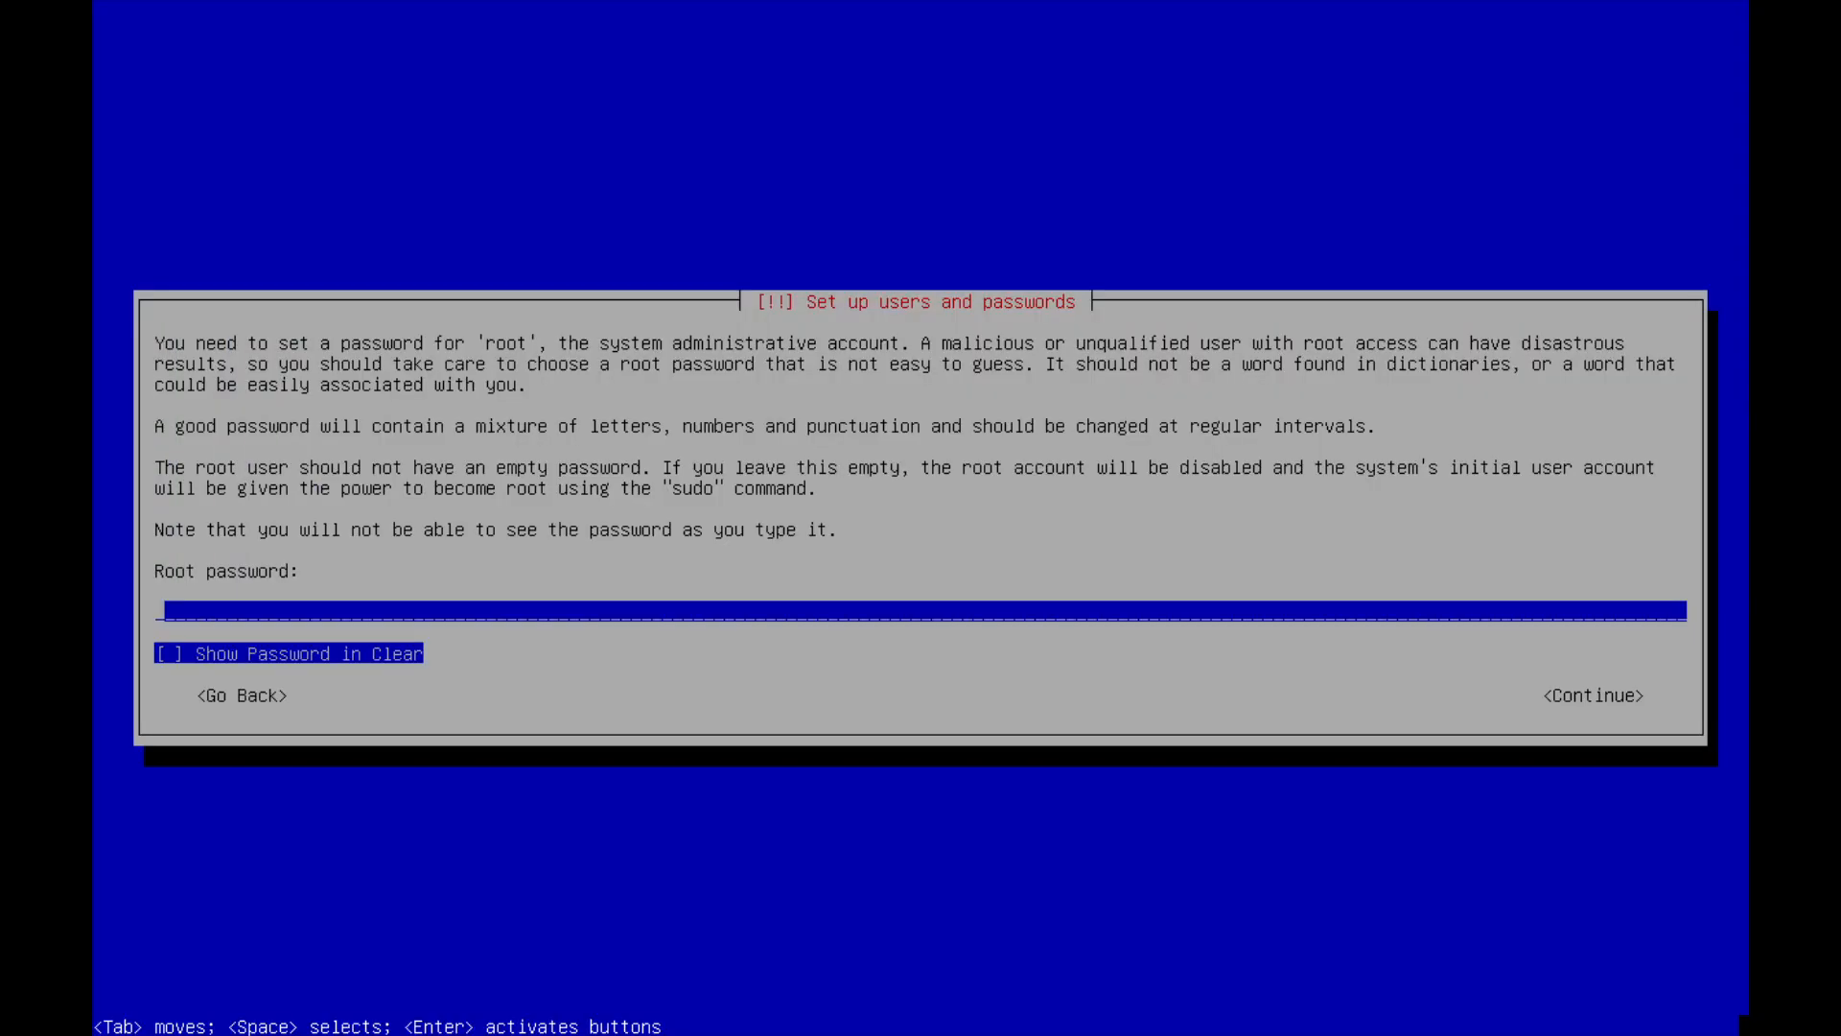
Enter and confirm the root password.
type("*")
key("Return")
type("*")
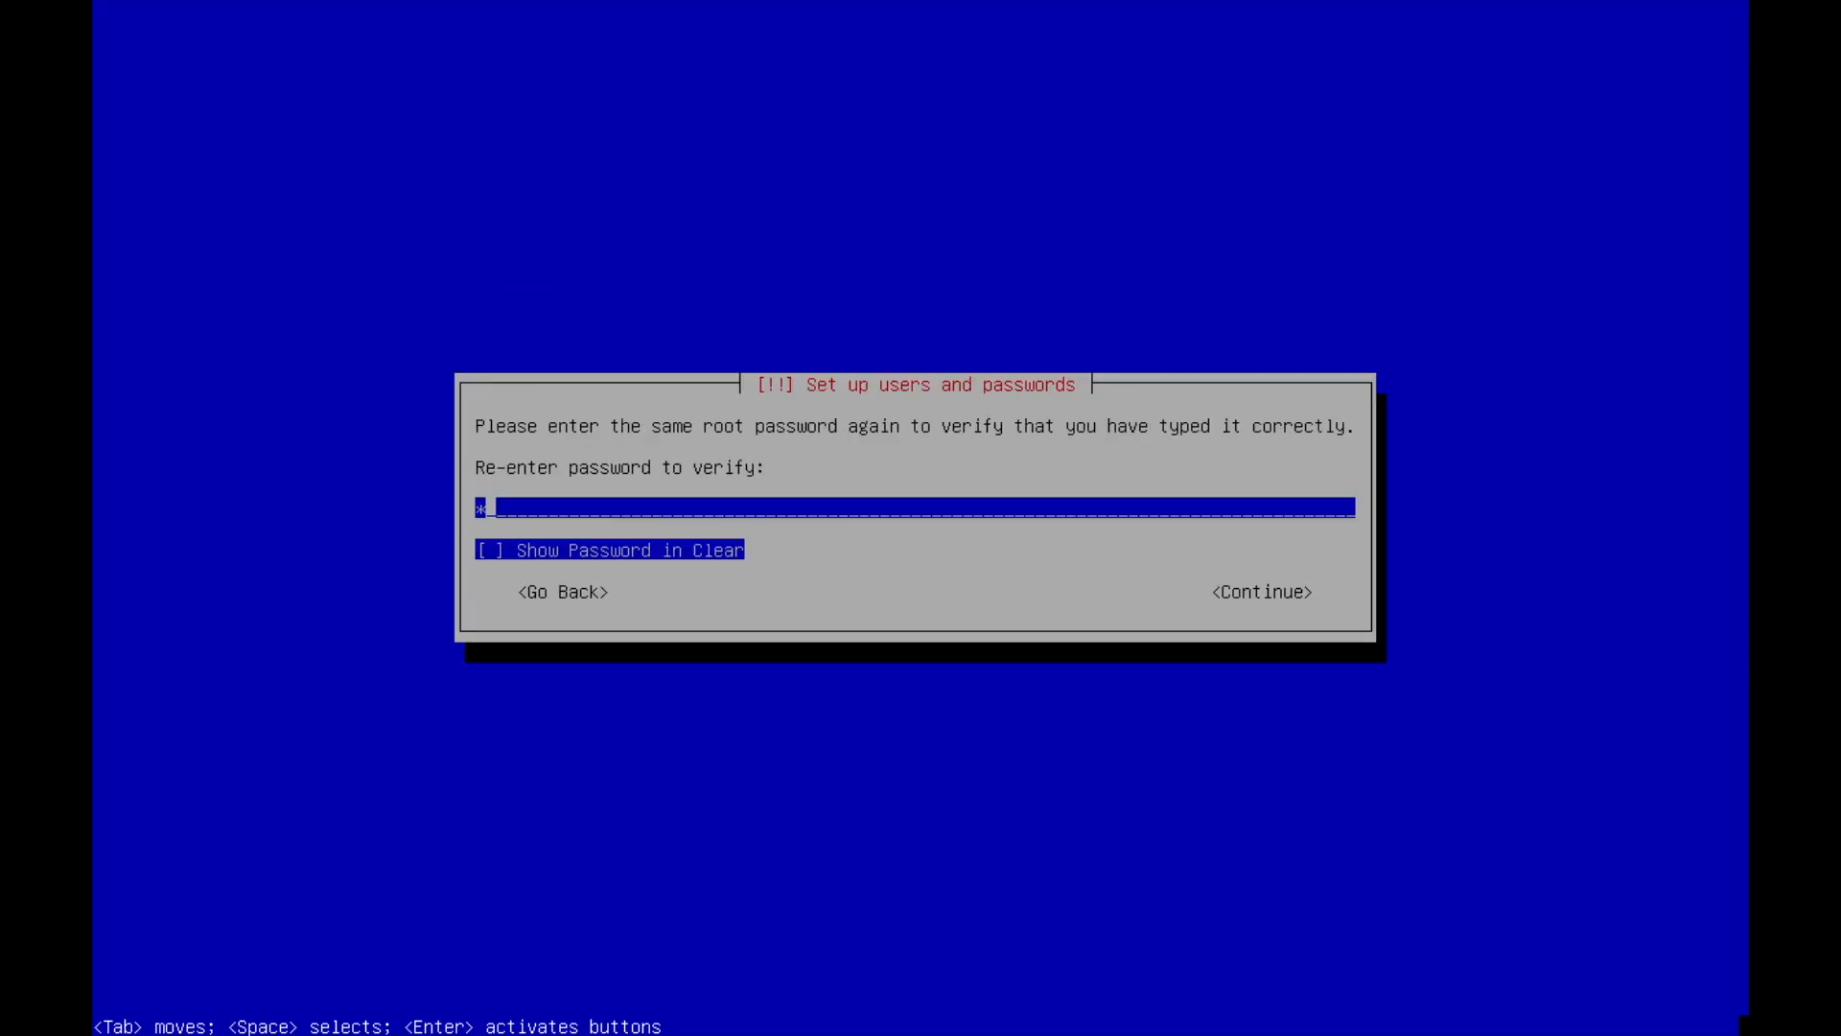
key("Return")
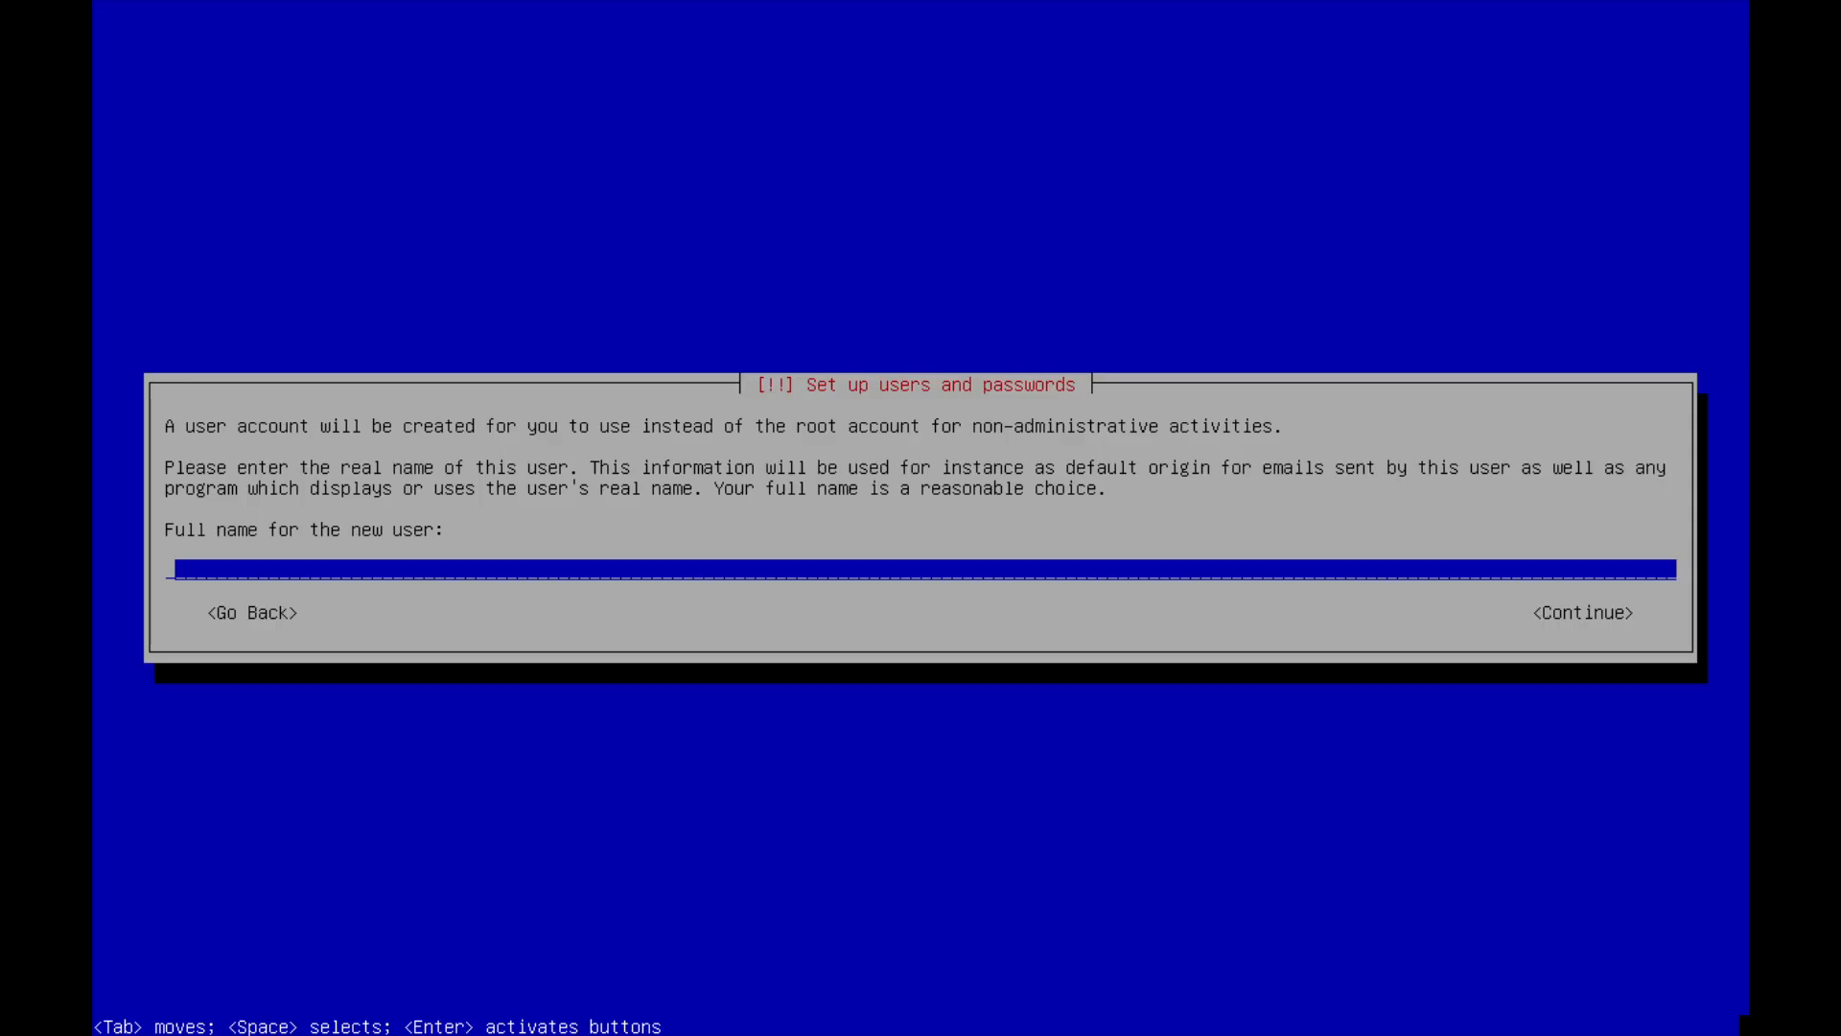
Enter the new user's full name and accept the suggested username.
type("kaco")
key("Return")
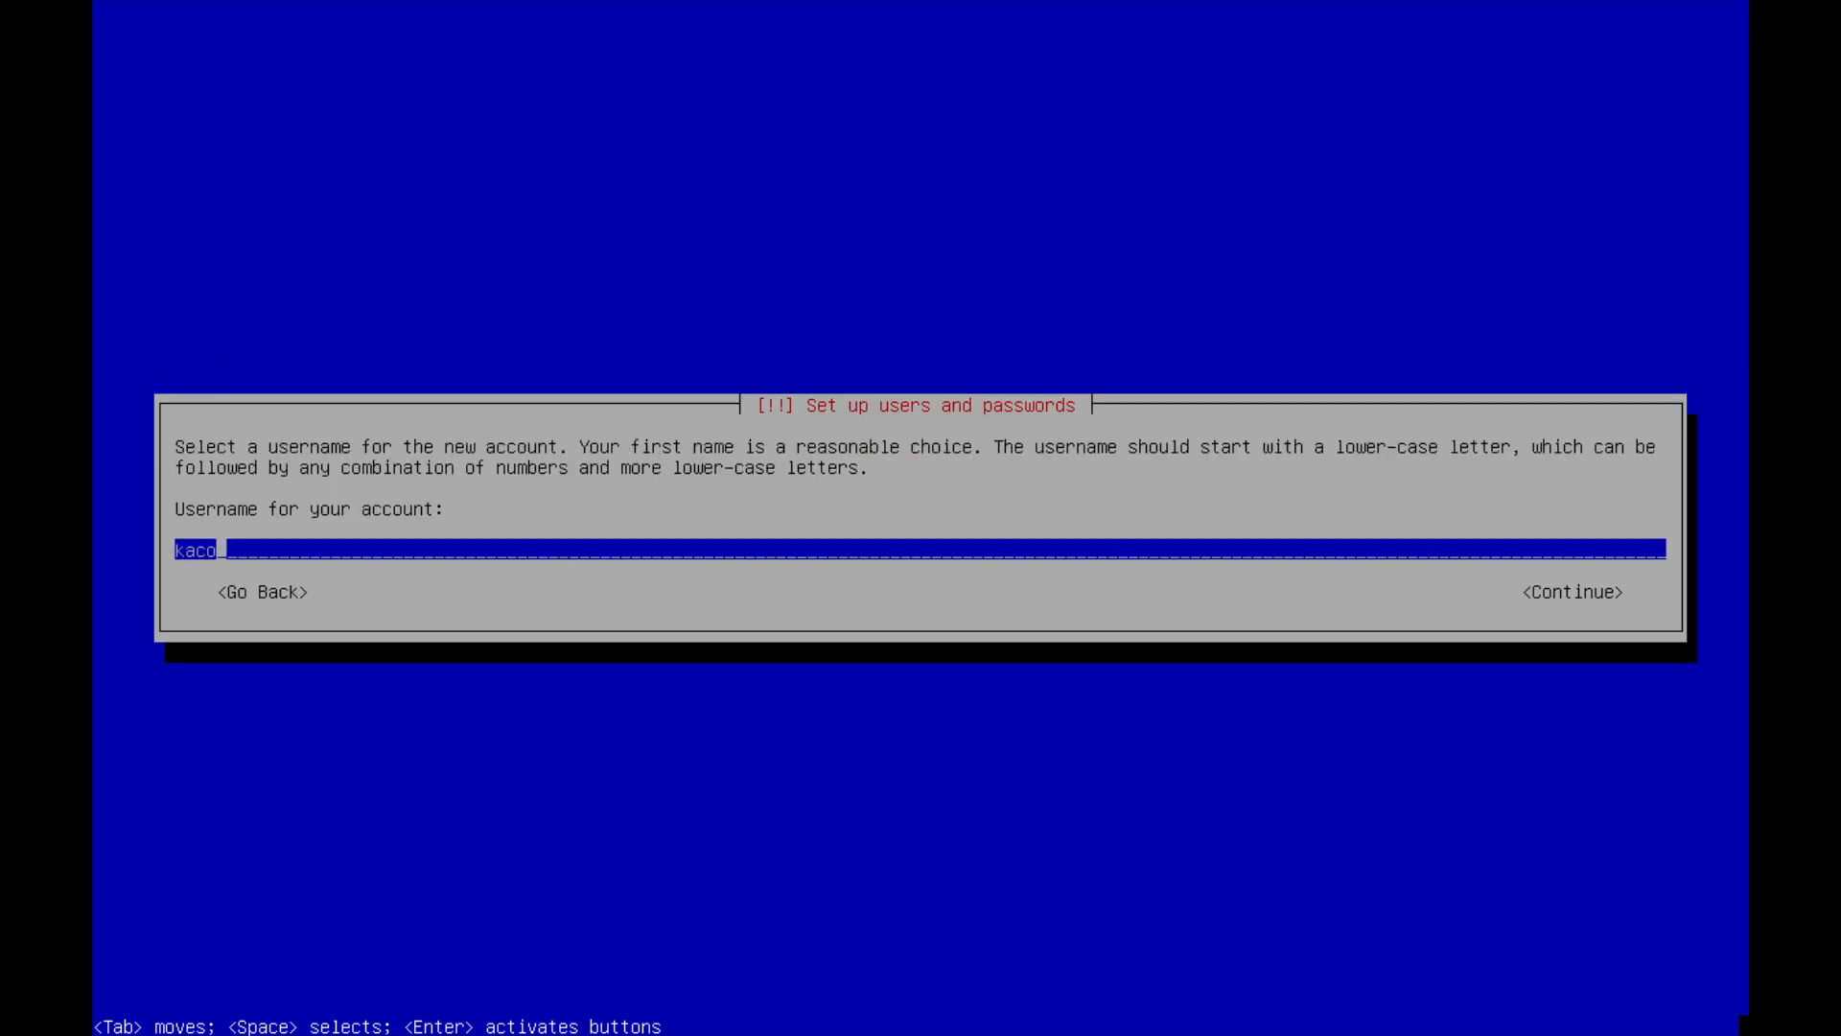
key("Return")
Enter and confirm the new user's password.
type("k")
key("Return")
type("k")
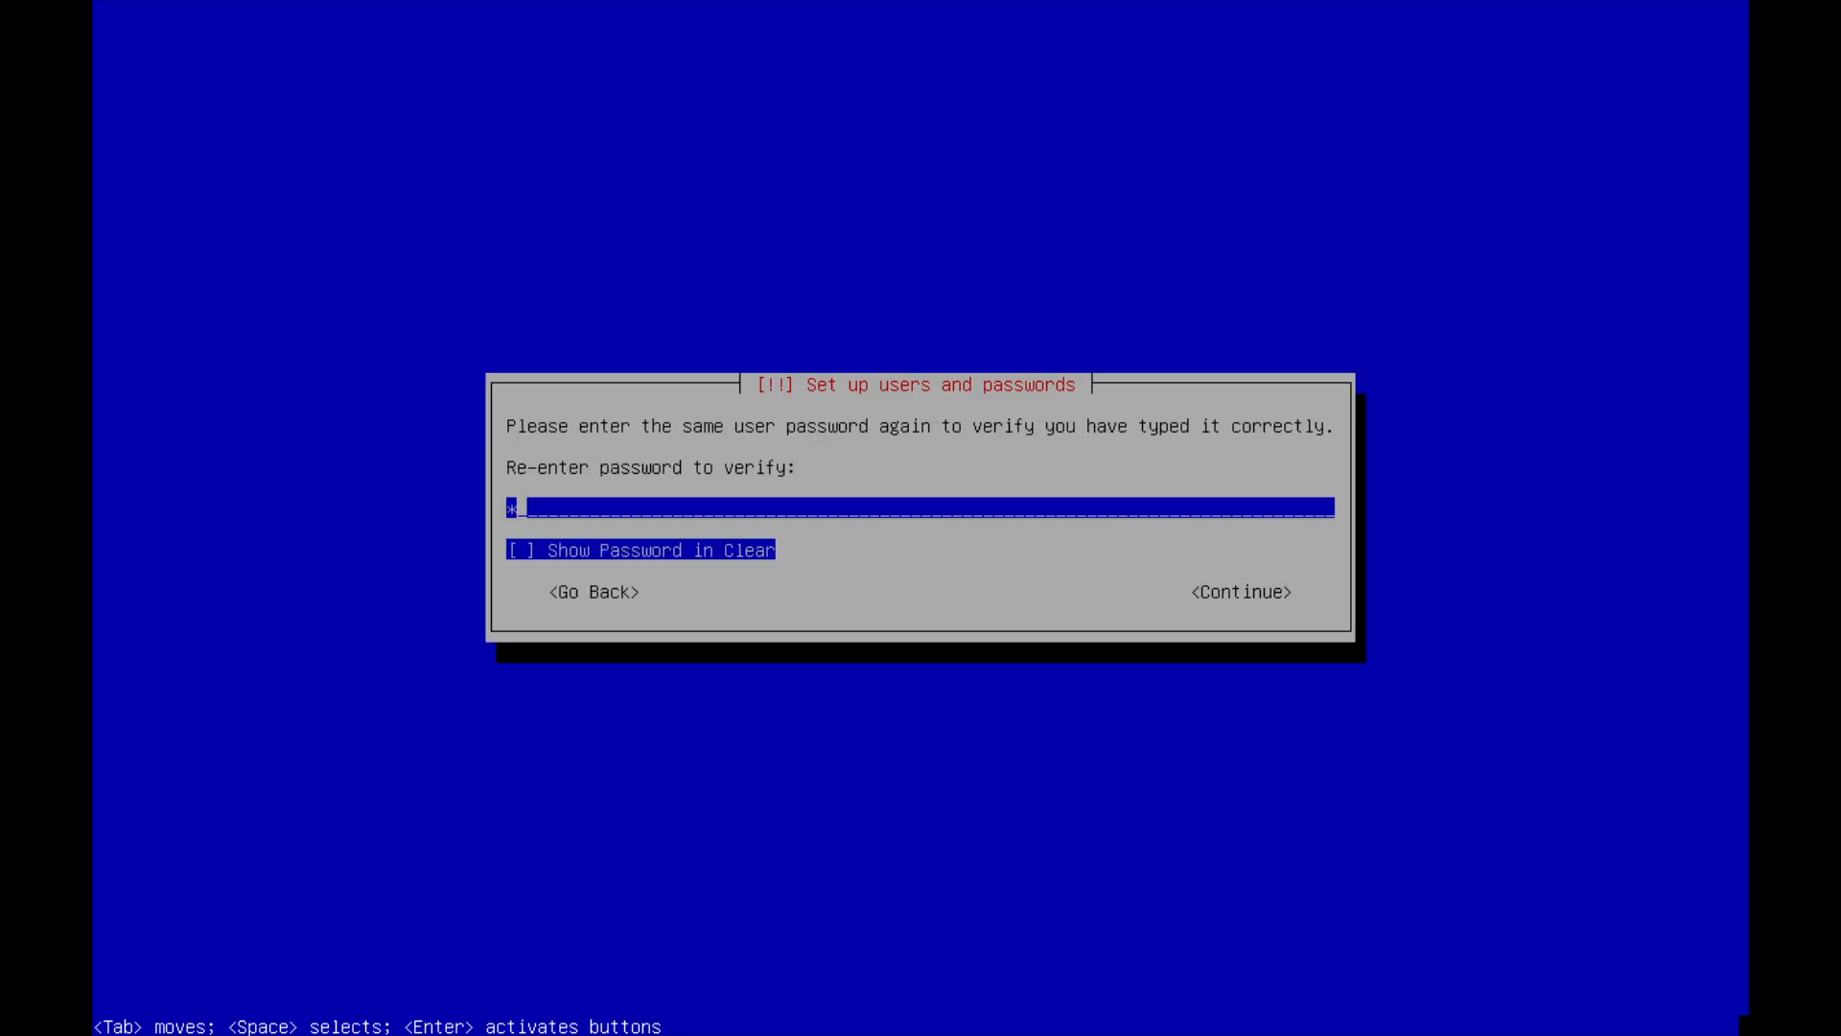
key("Return")
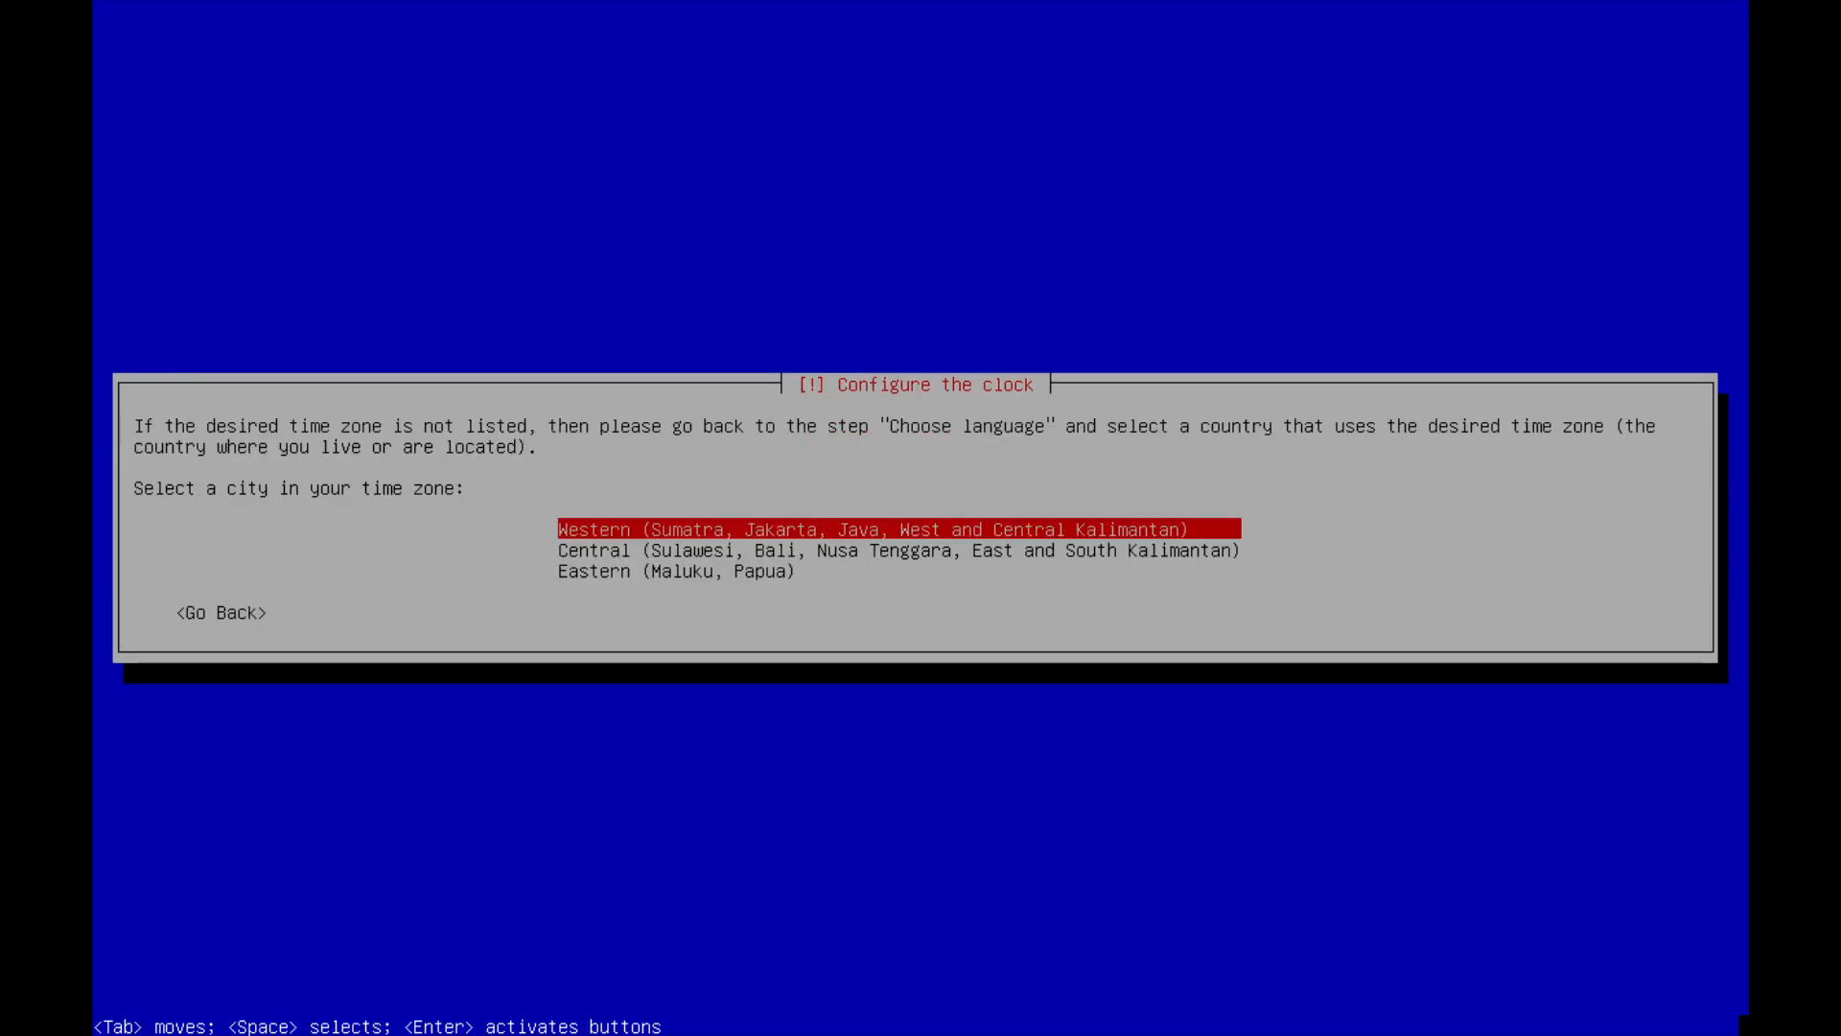
Set the time zone to Central (Sulawesi, Bali, Nusa Tenggara, East and South Kalimantan).
key("Down")
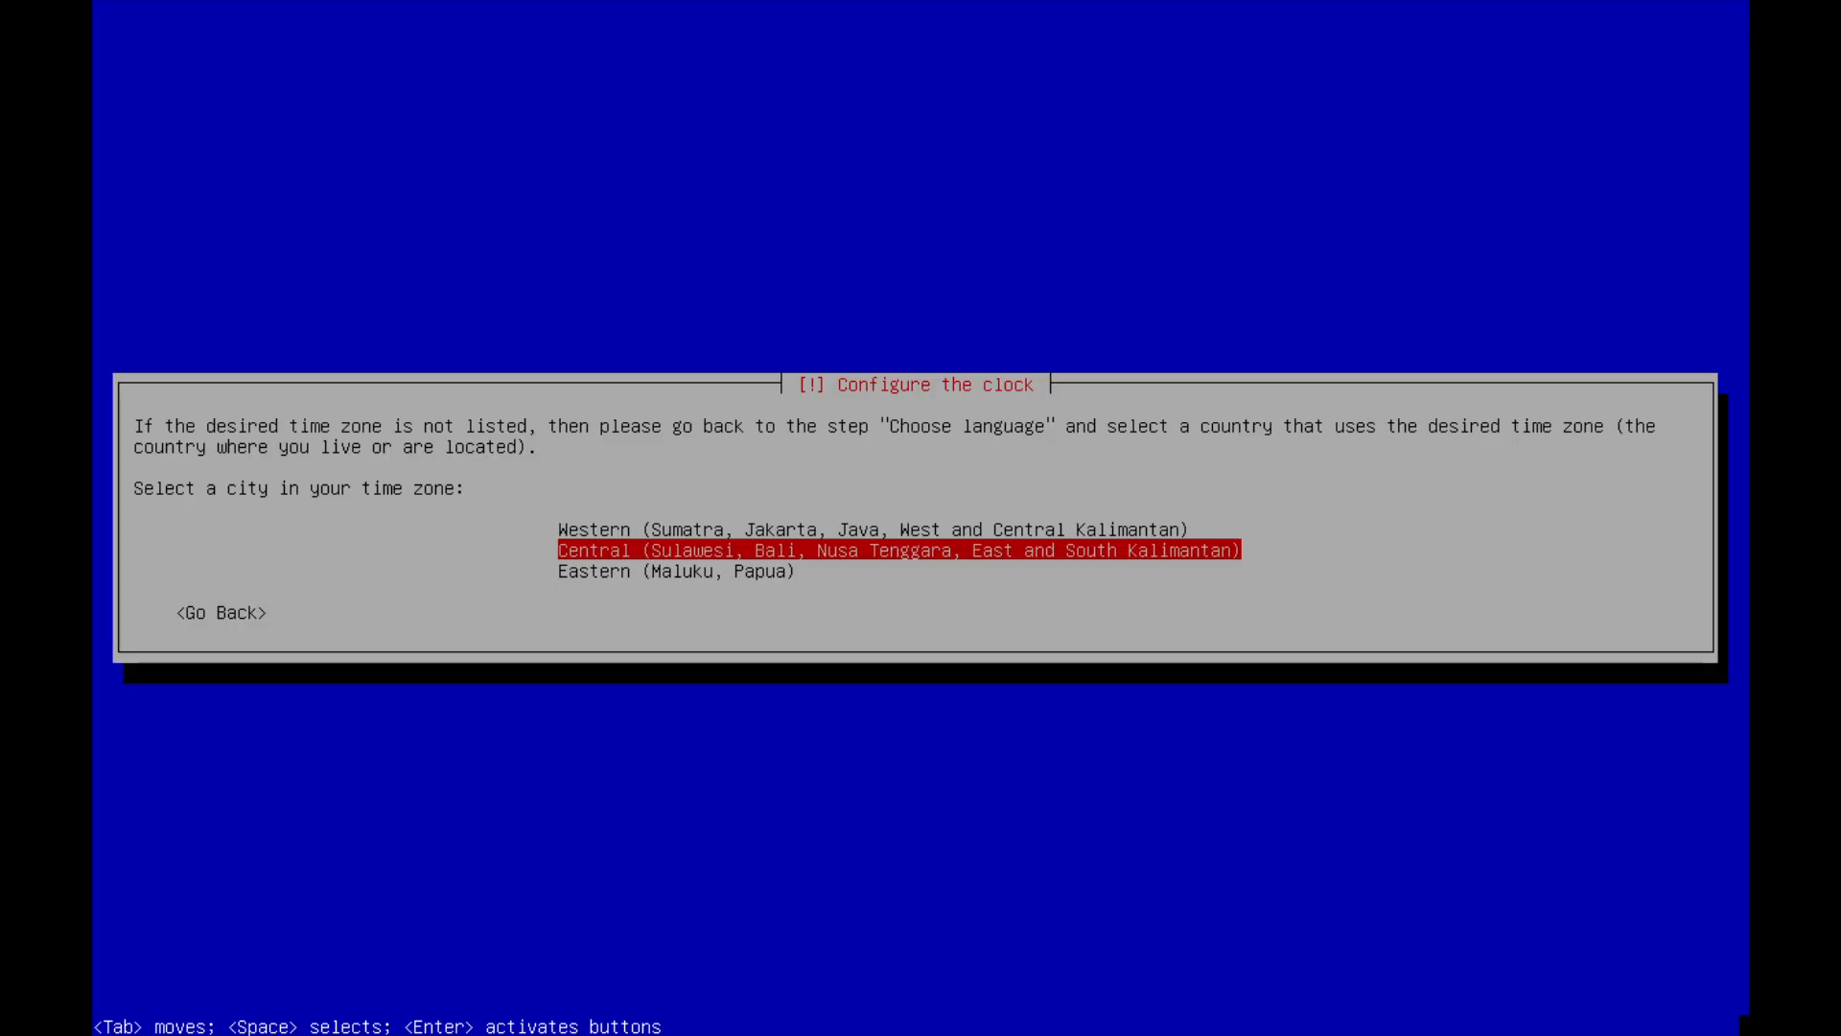
key("Return")
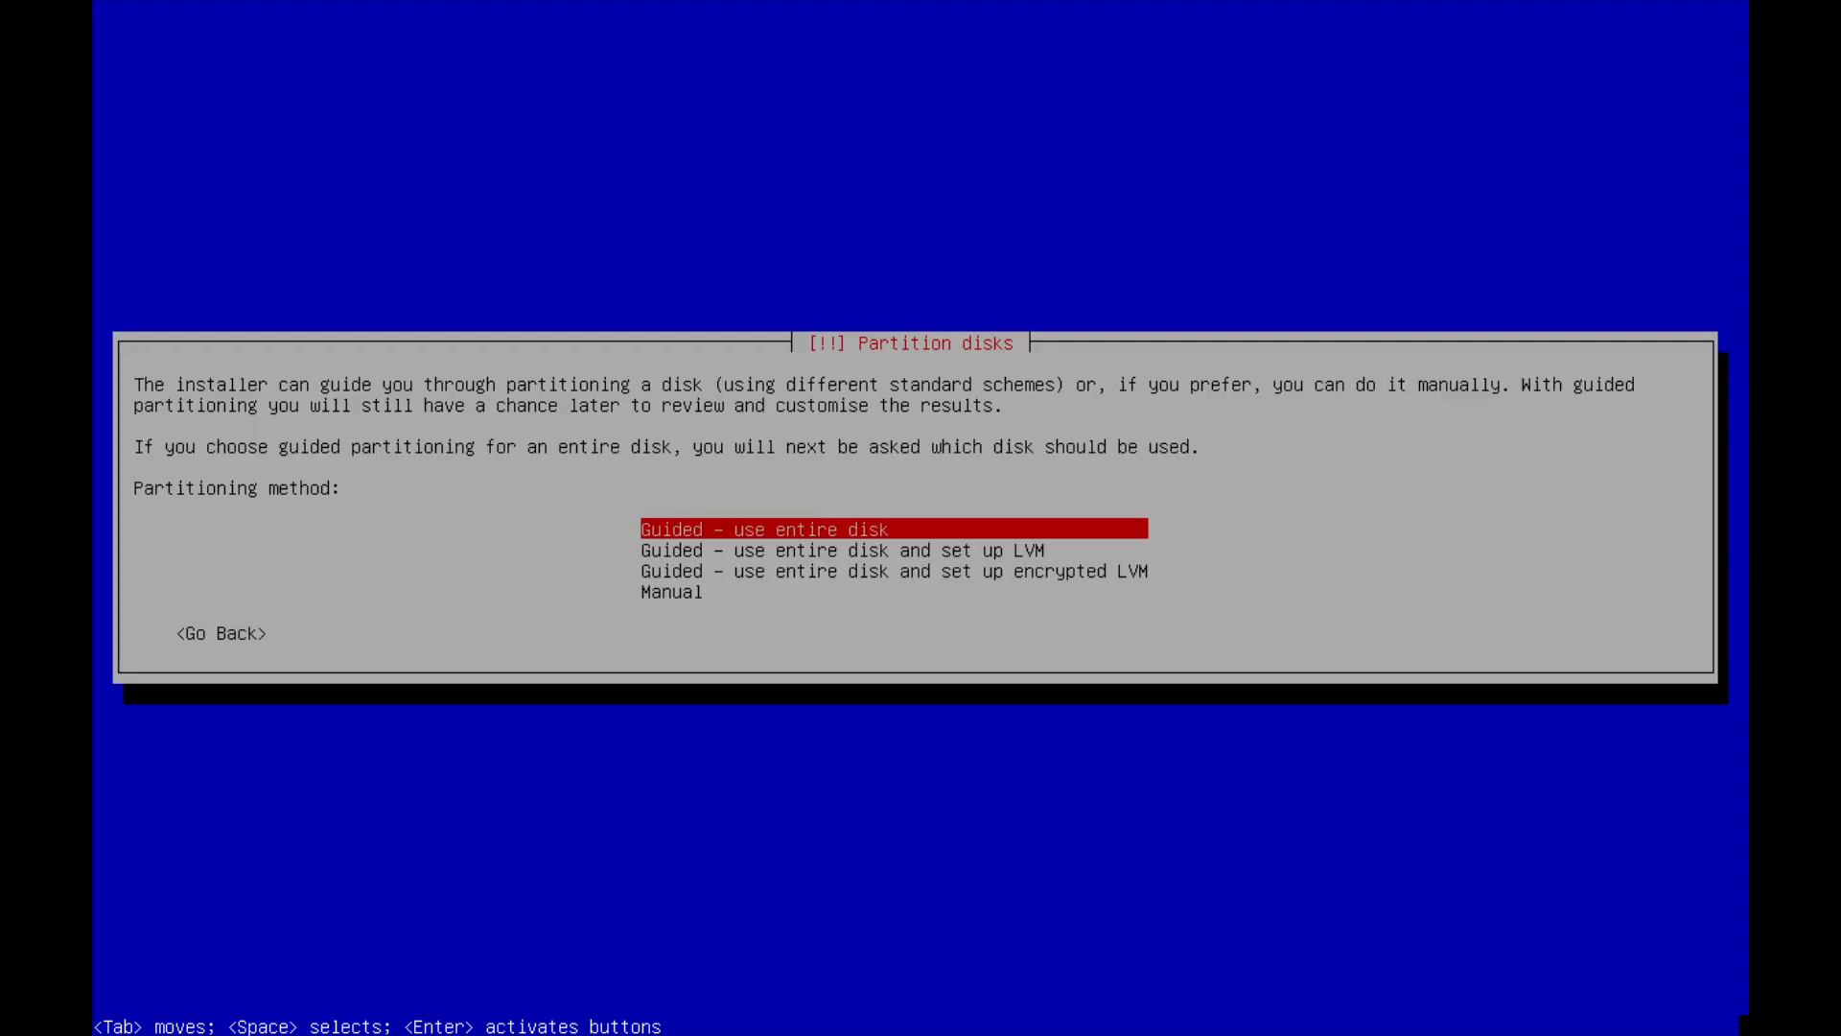
Choose guided partitioning using the entire disk and select Virtual disk 1 (vda) to partition.
key("Down")
key("Down")
key("Down")
key("Up")
key("Up")
key("Up")
key("Return")
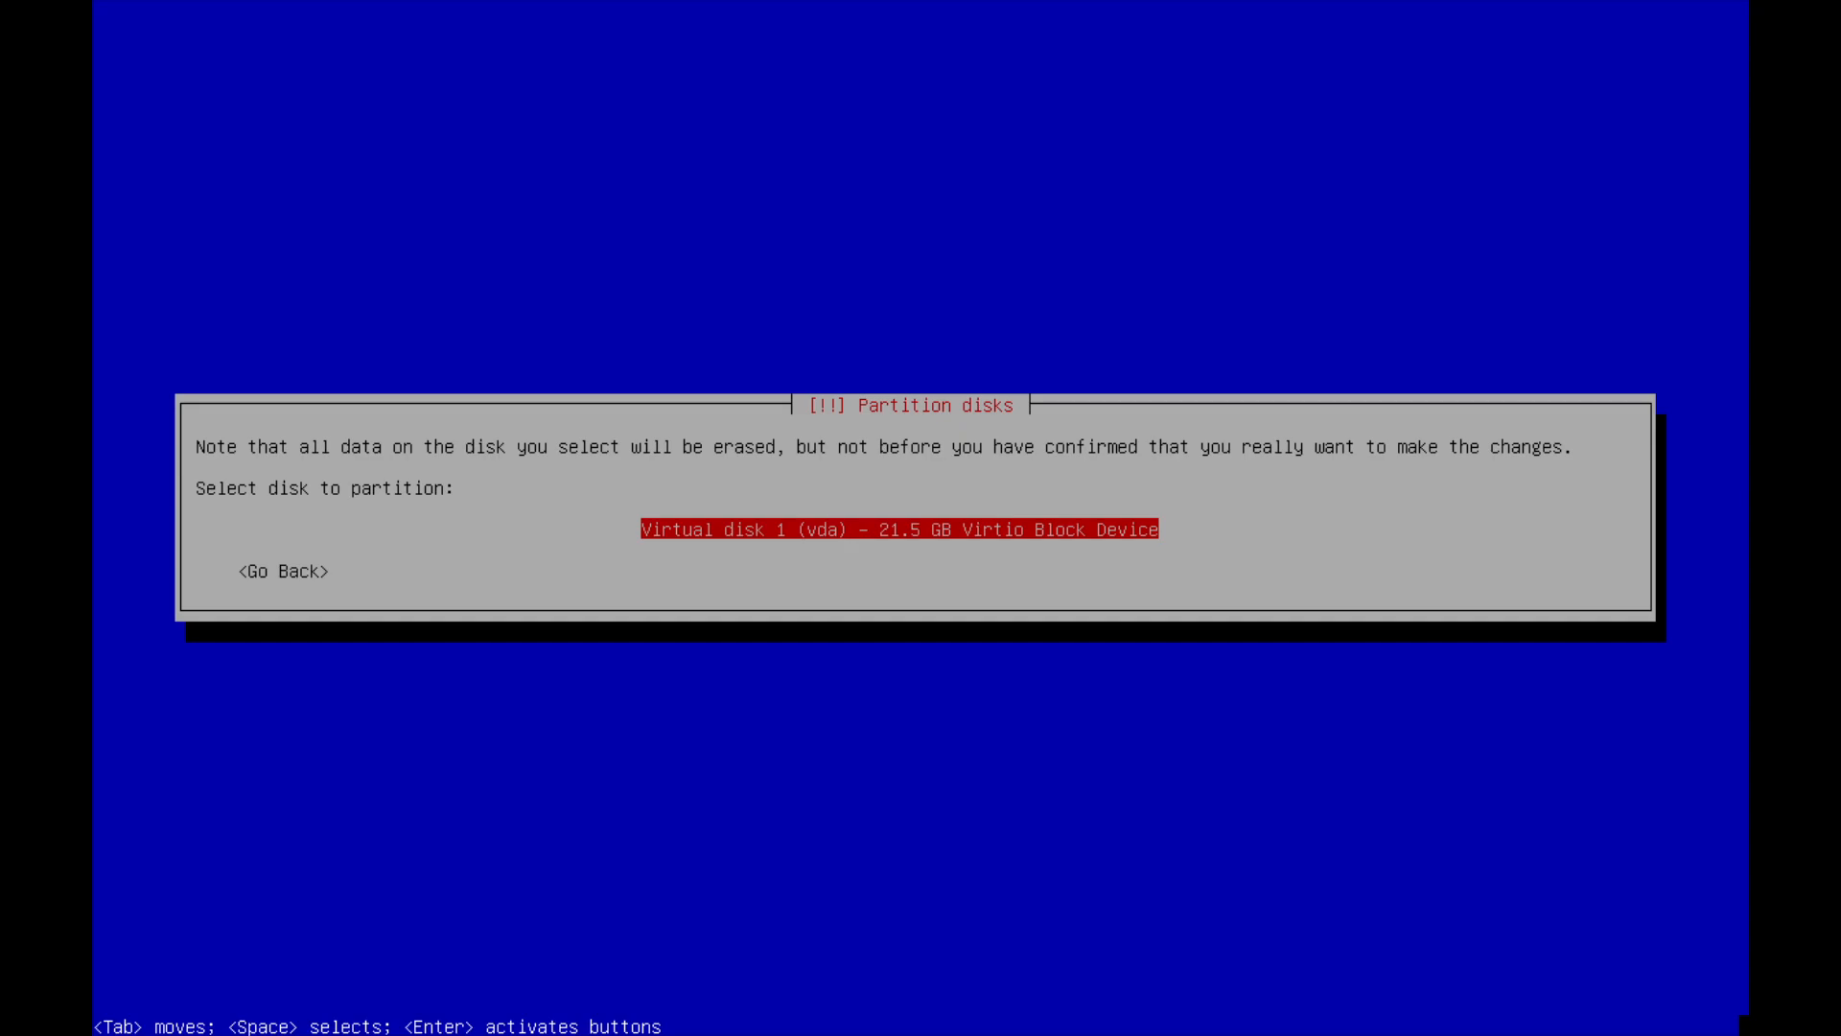
key("Return")
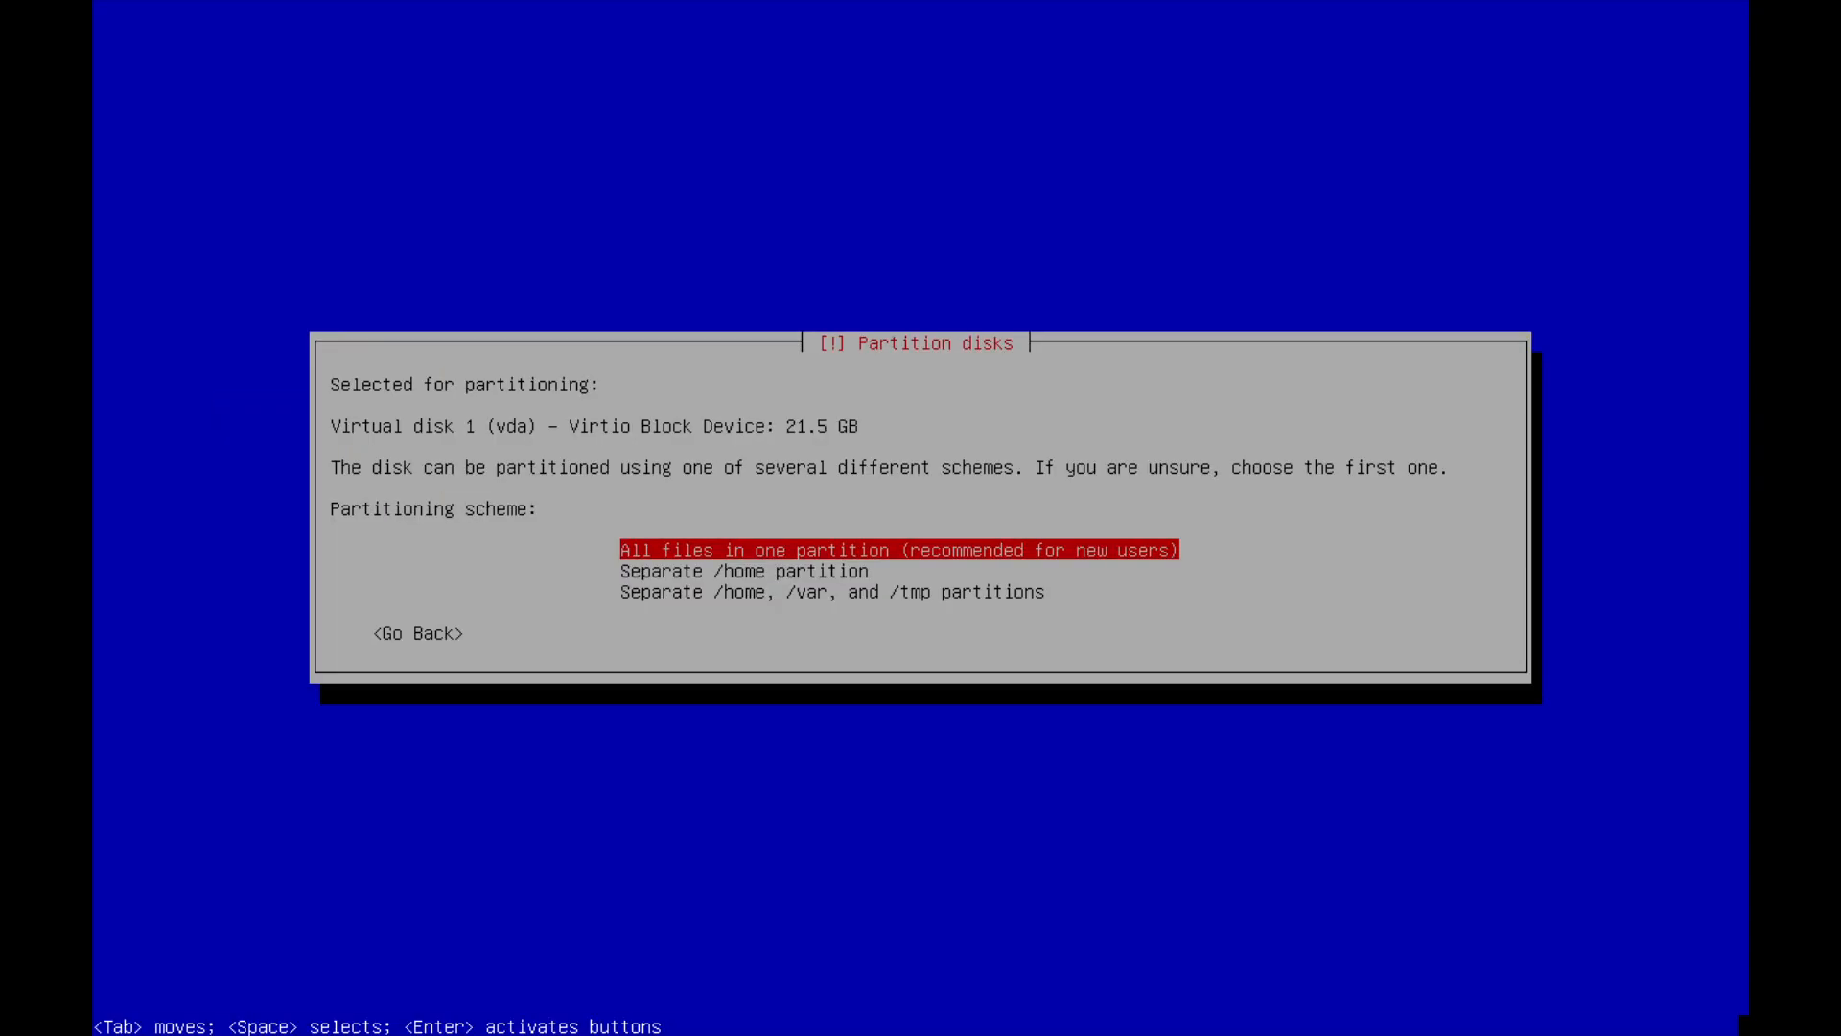
Choose the partitioning scheme with all files in one partition.
key("Down")
key("Down")
key("Up")
key("Up")
key("Down")
key("Down")
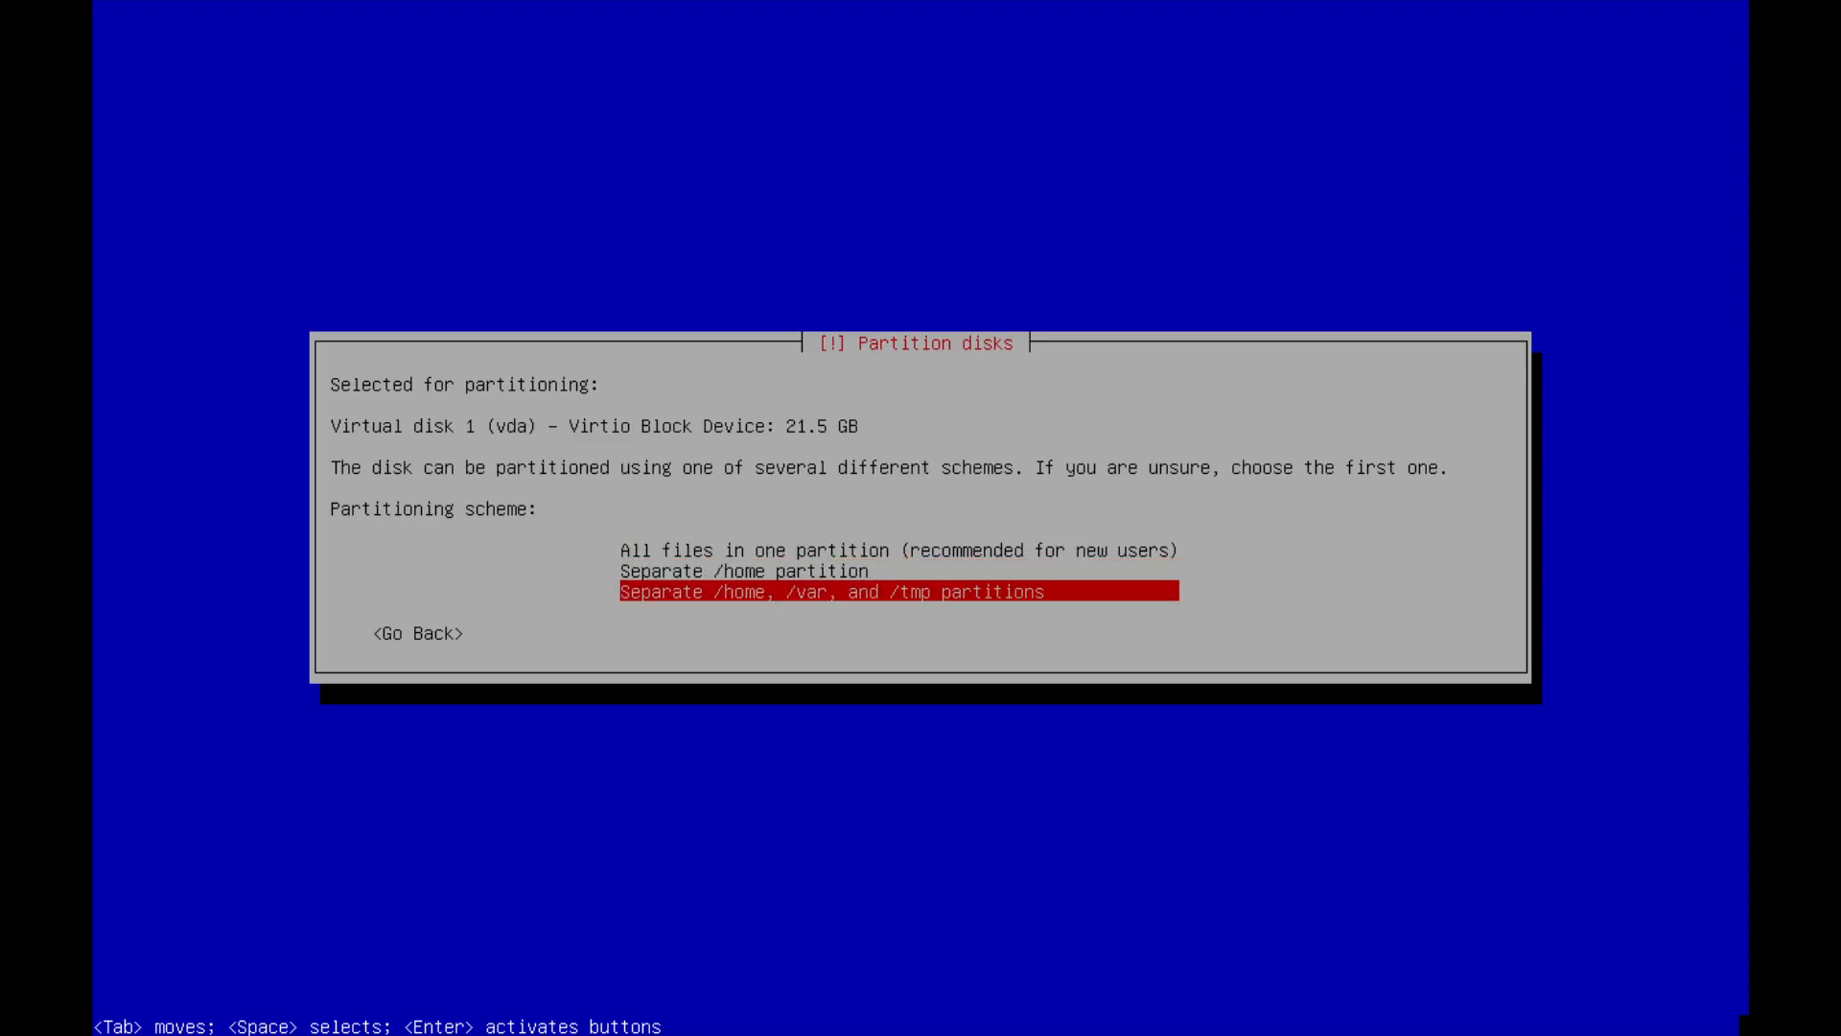
key("Up")
key("Up")
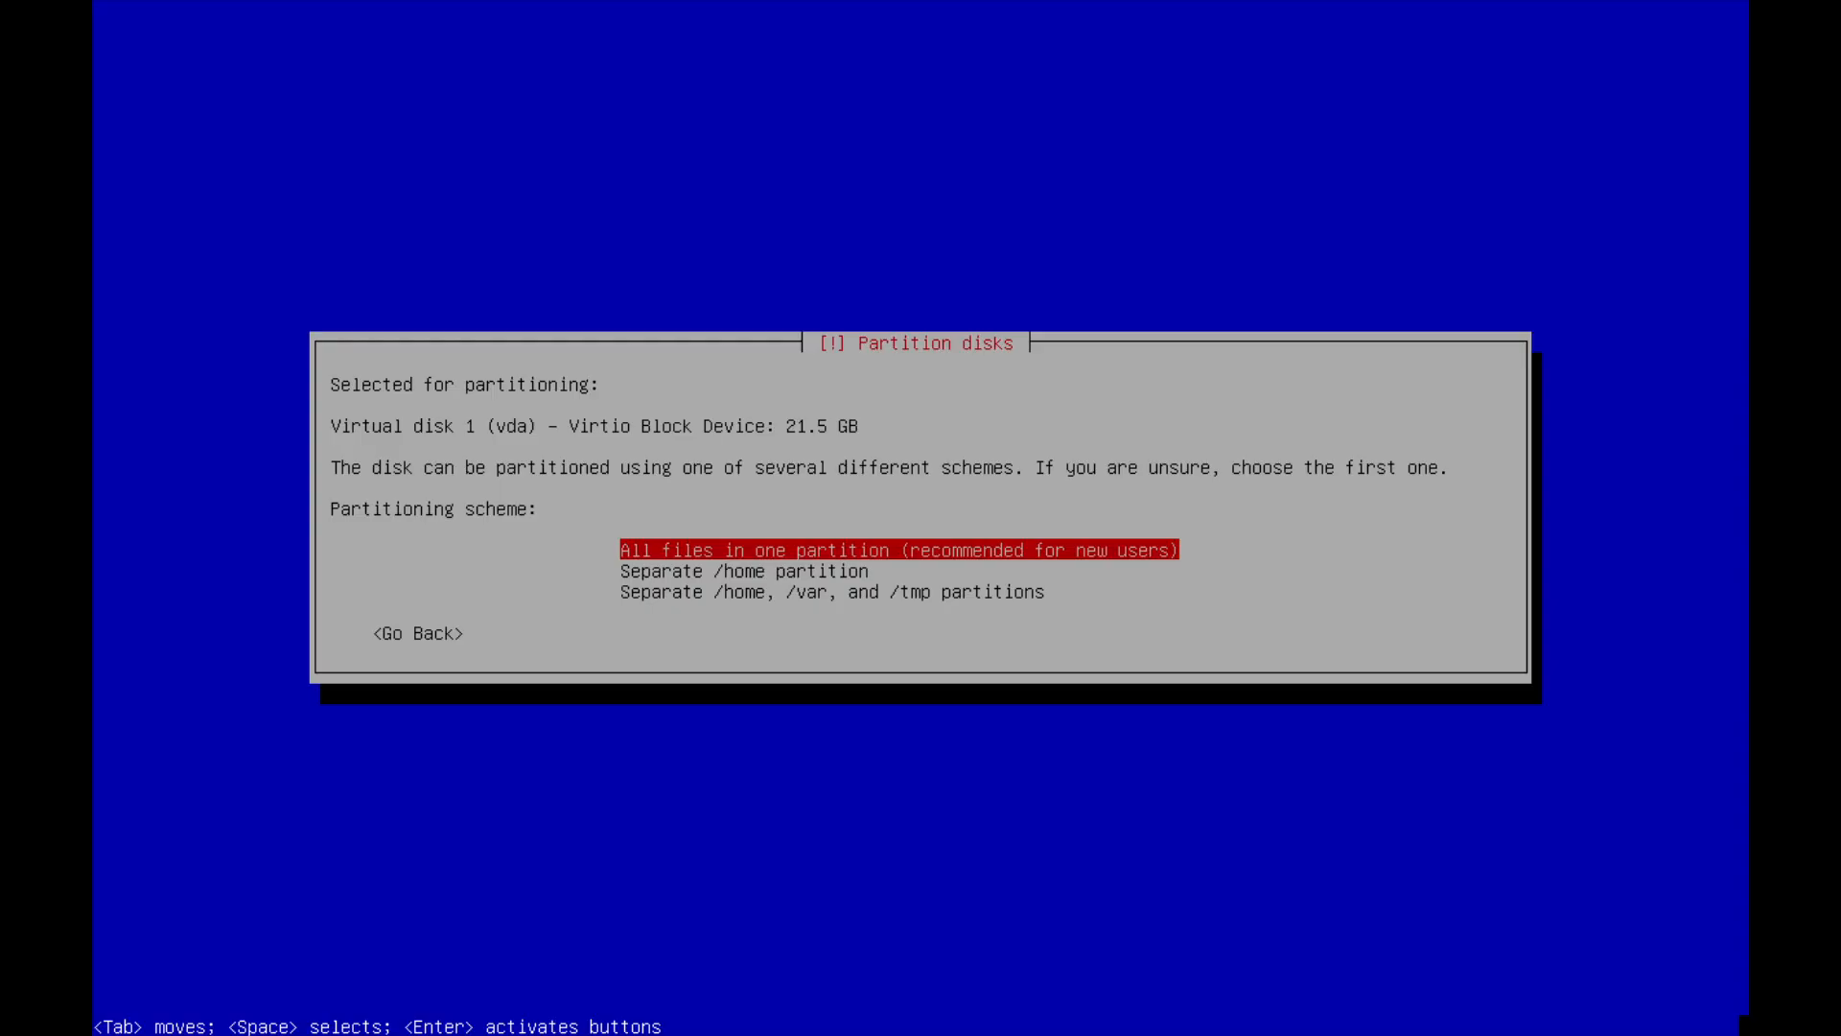
key("Down")
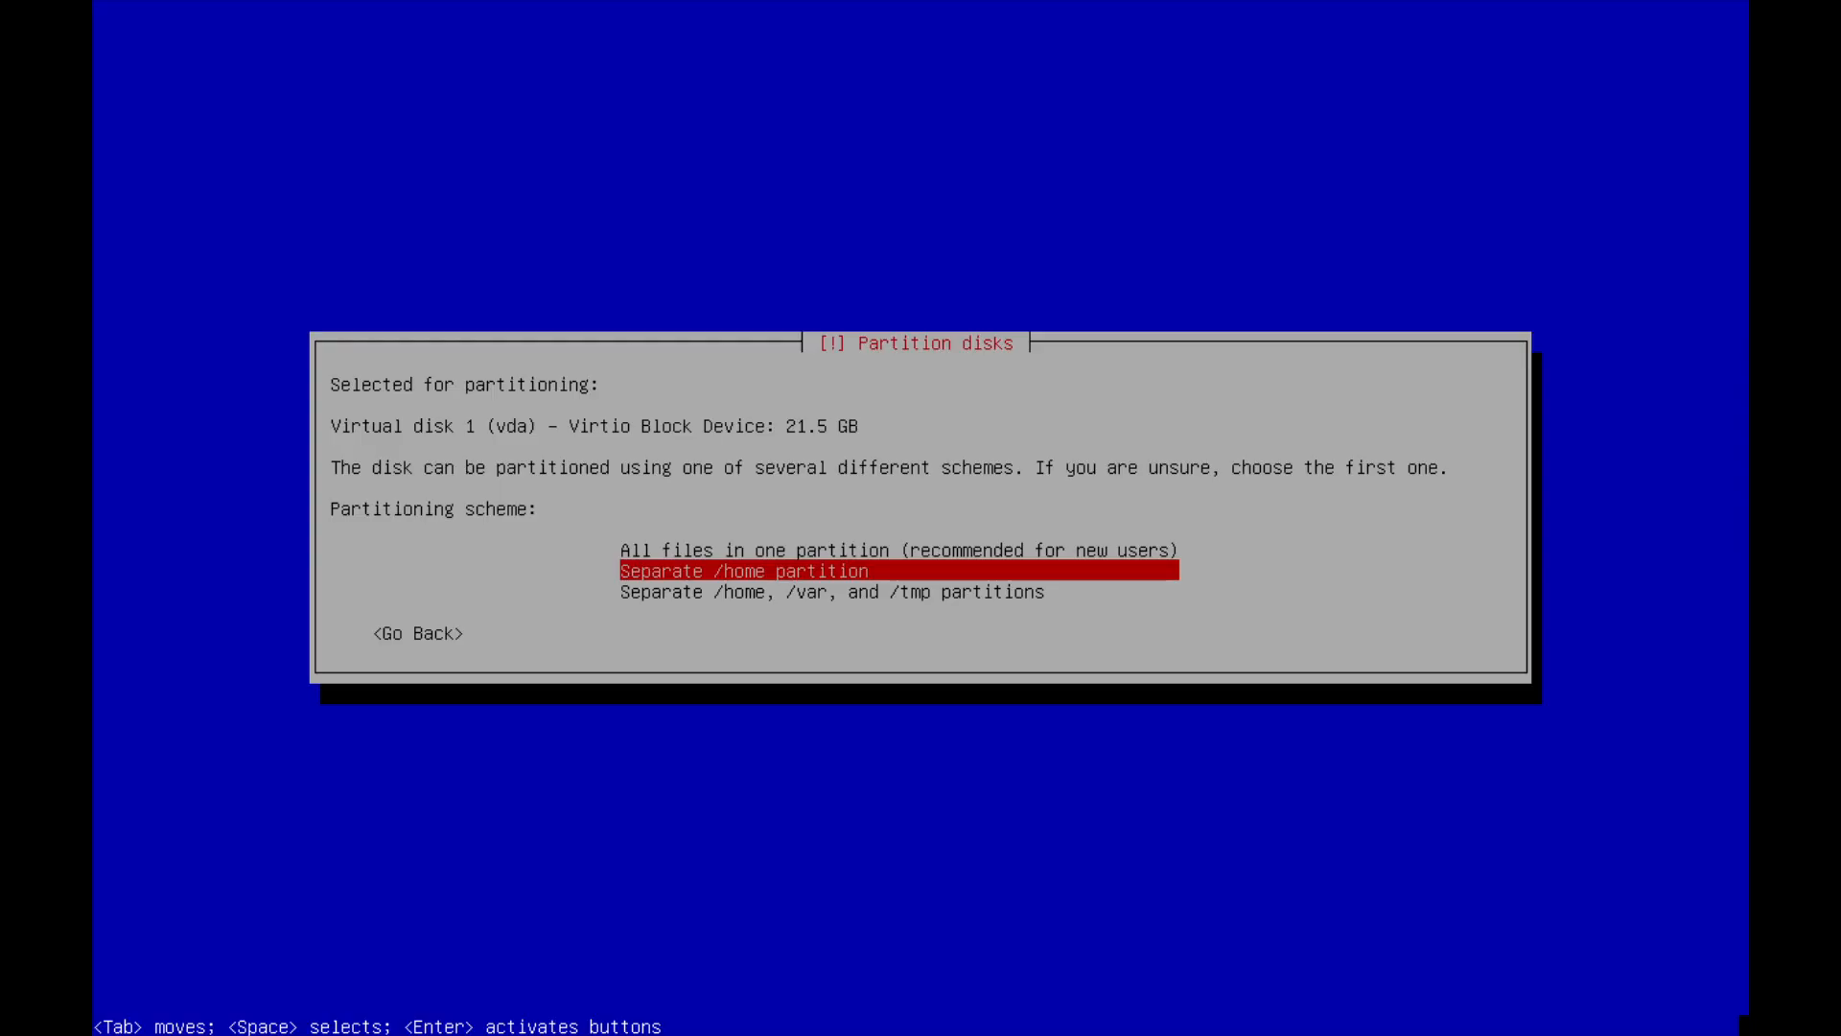
key("Down")
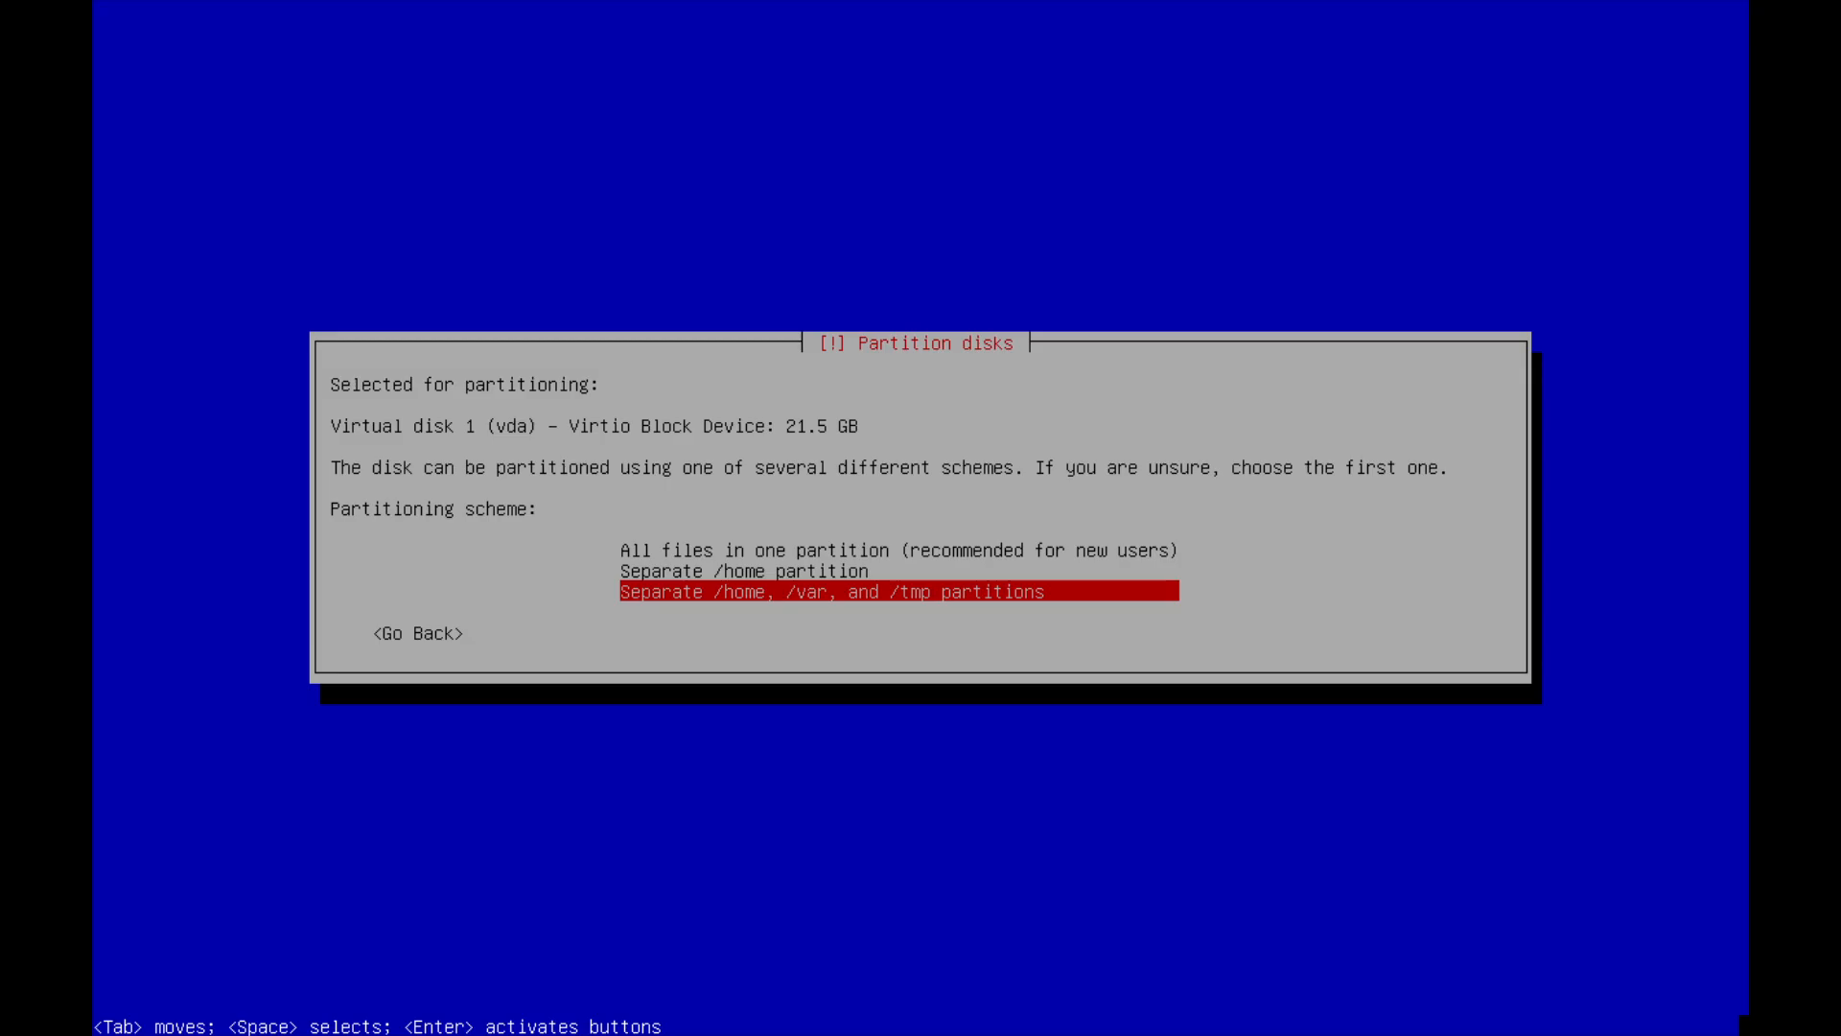
key("Up")
key("Up")
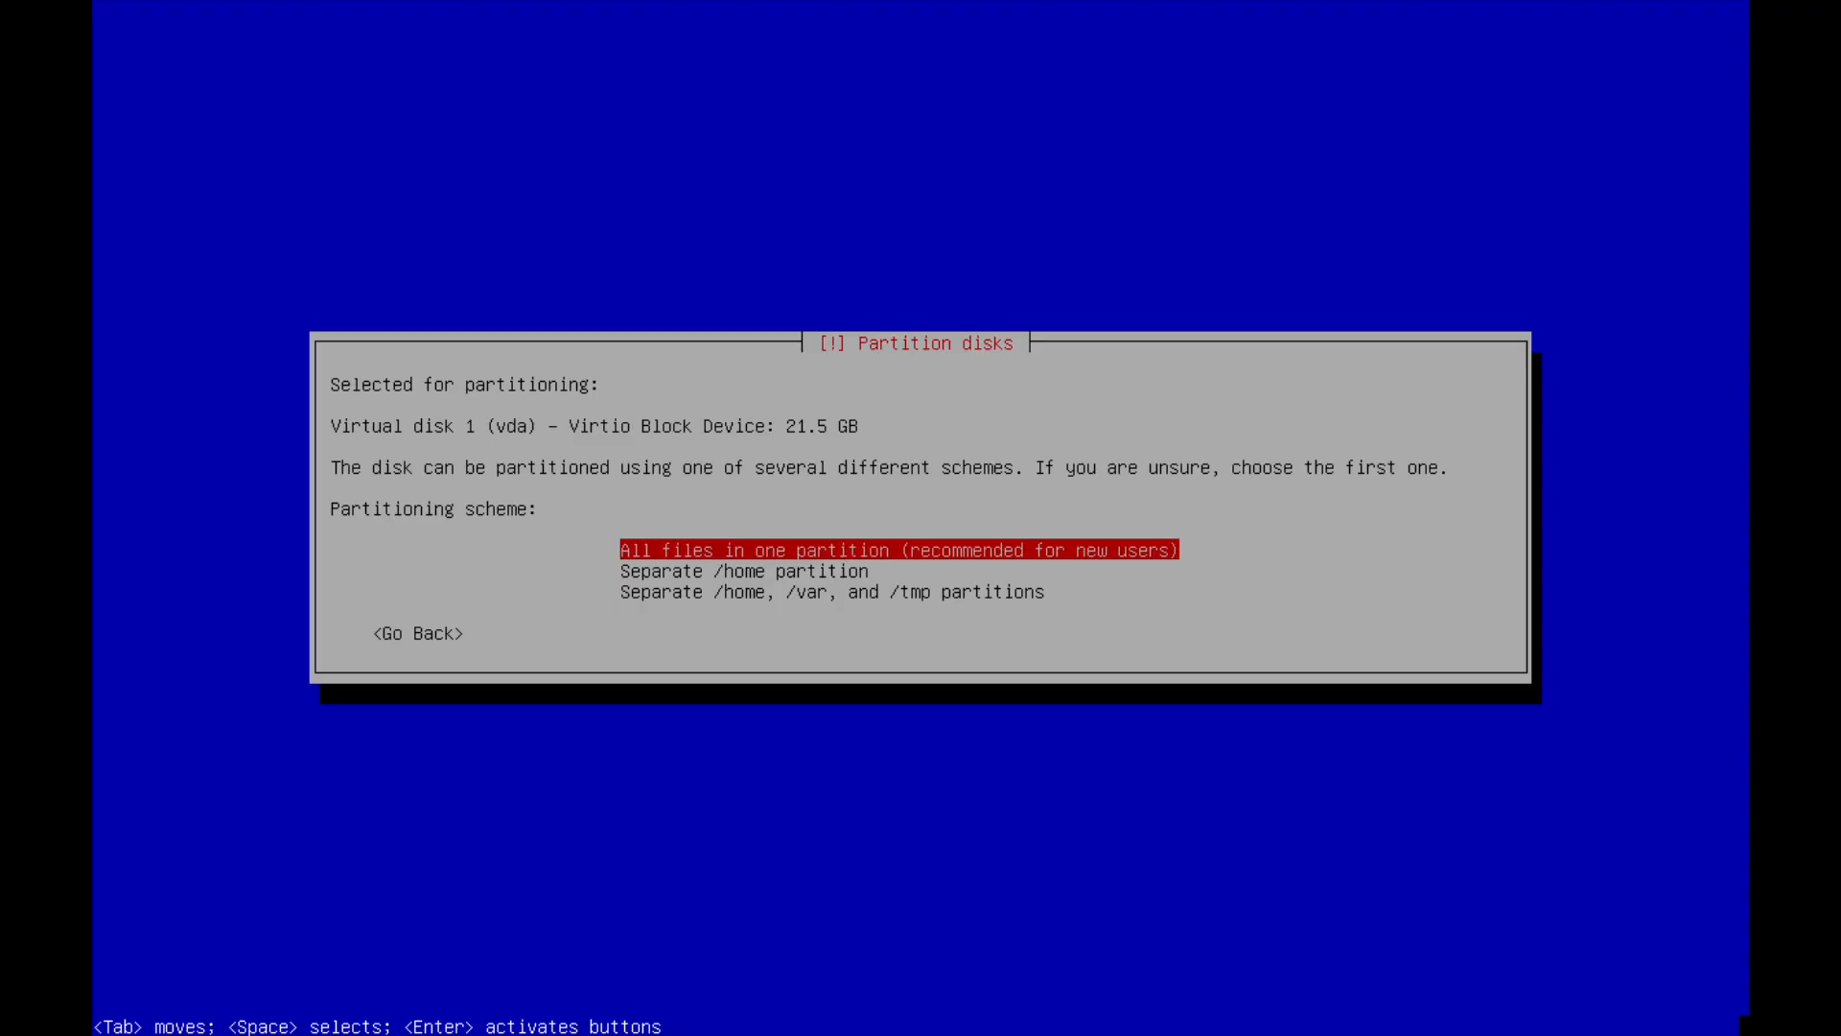
key("Return")
Review the proposed root and swap partitions in the partition overview.
key("Up")
key("Up")
key("Up")
key("Up")
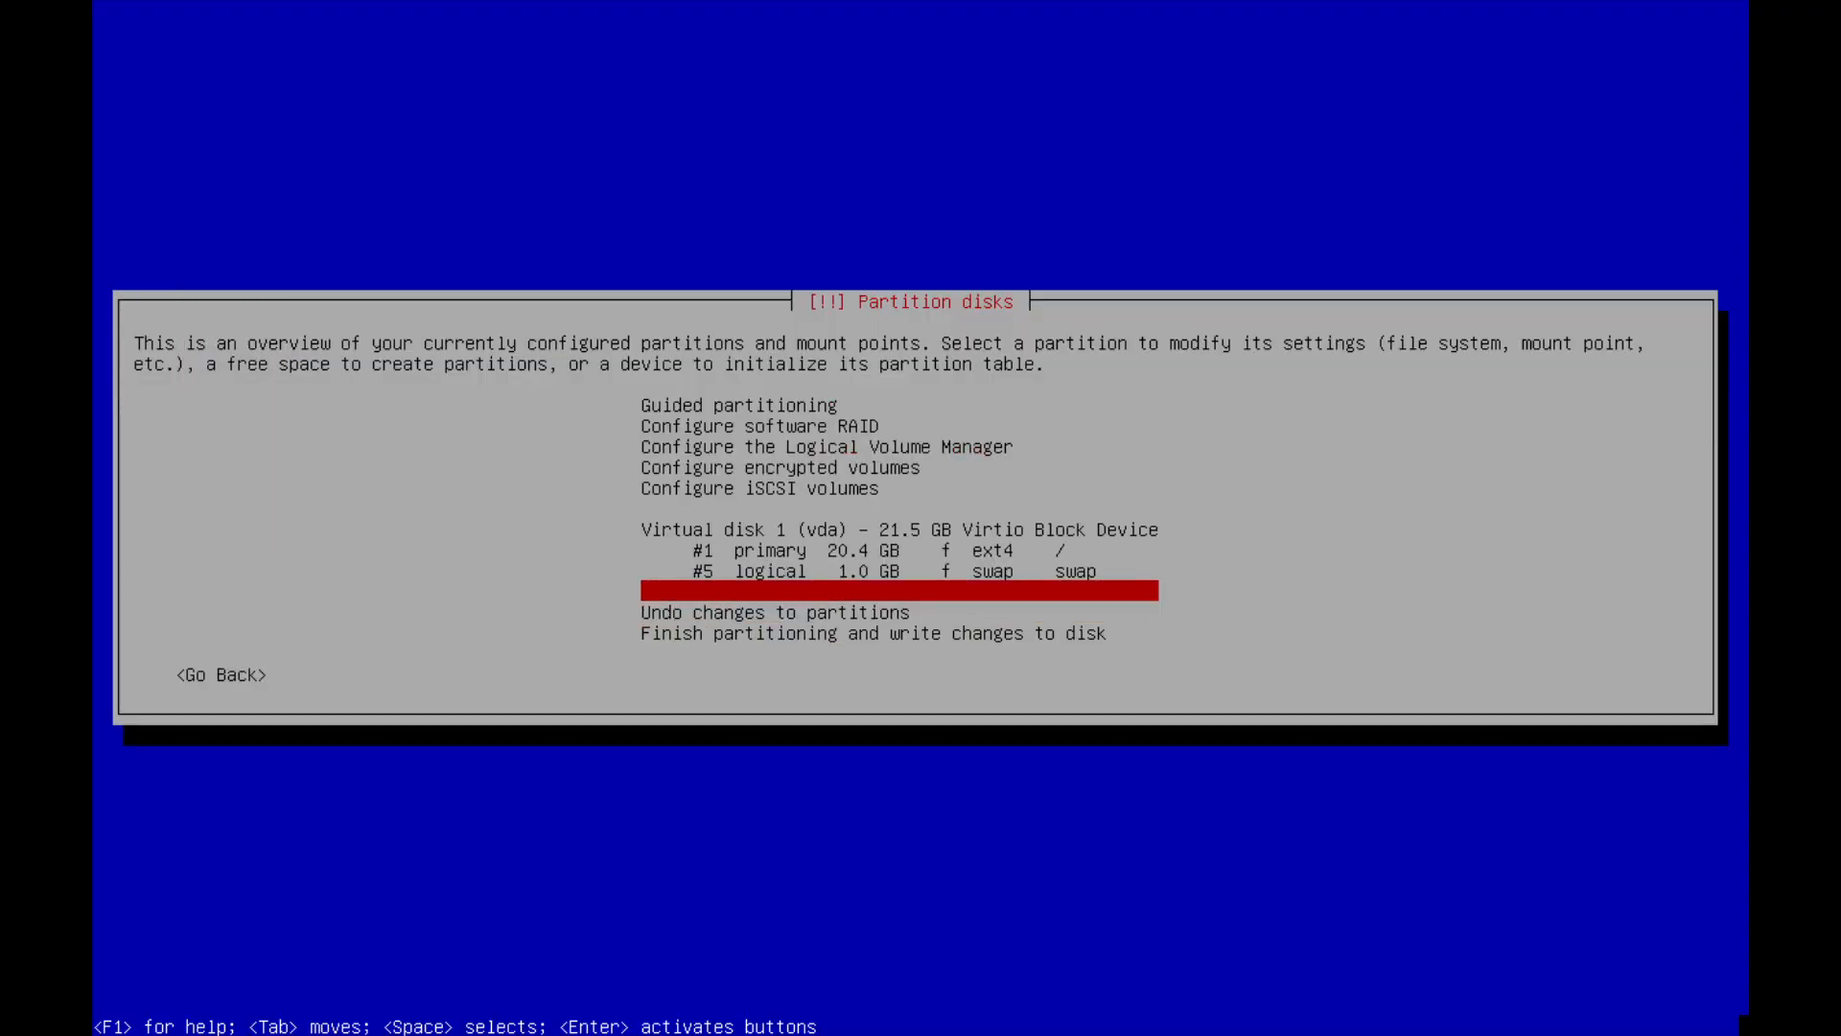
key("Down")
key("Up")
key("Down")
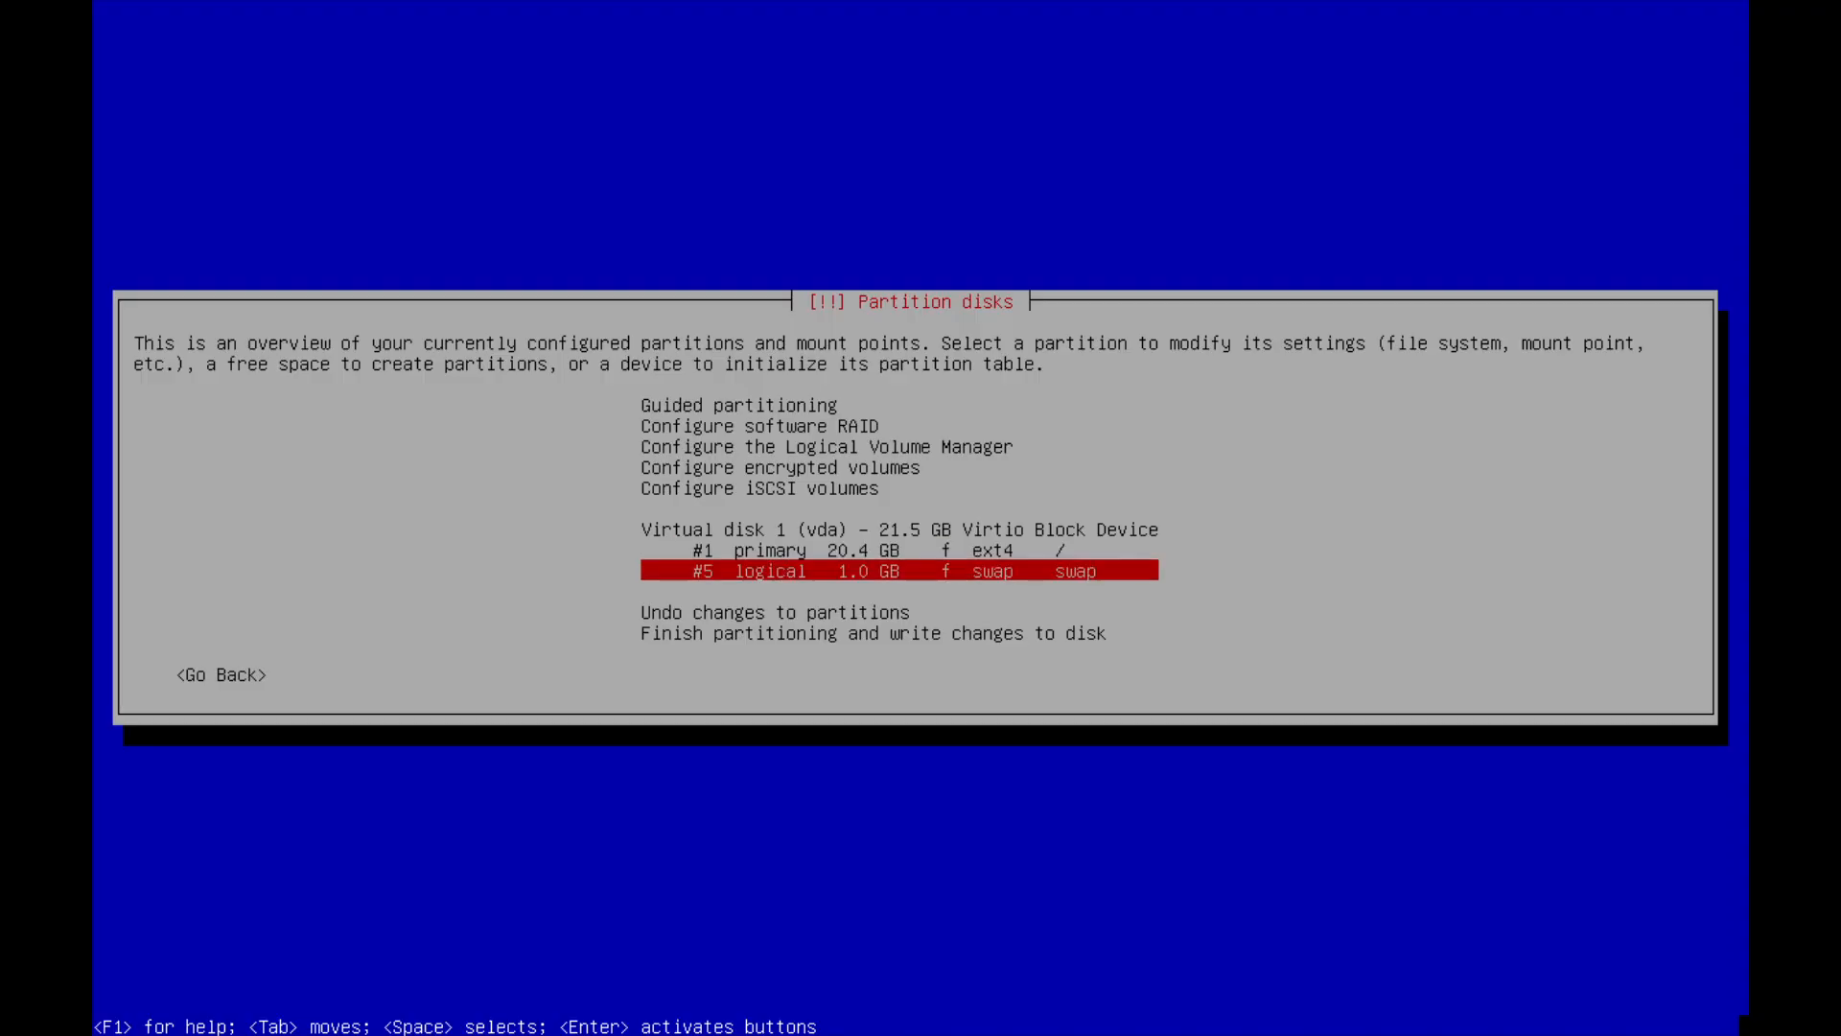
key("Up")
key("Down")
key("Up")
key("Down")
key("Up")
key("Down")
key("Up")
key("Up")
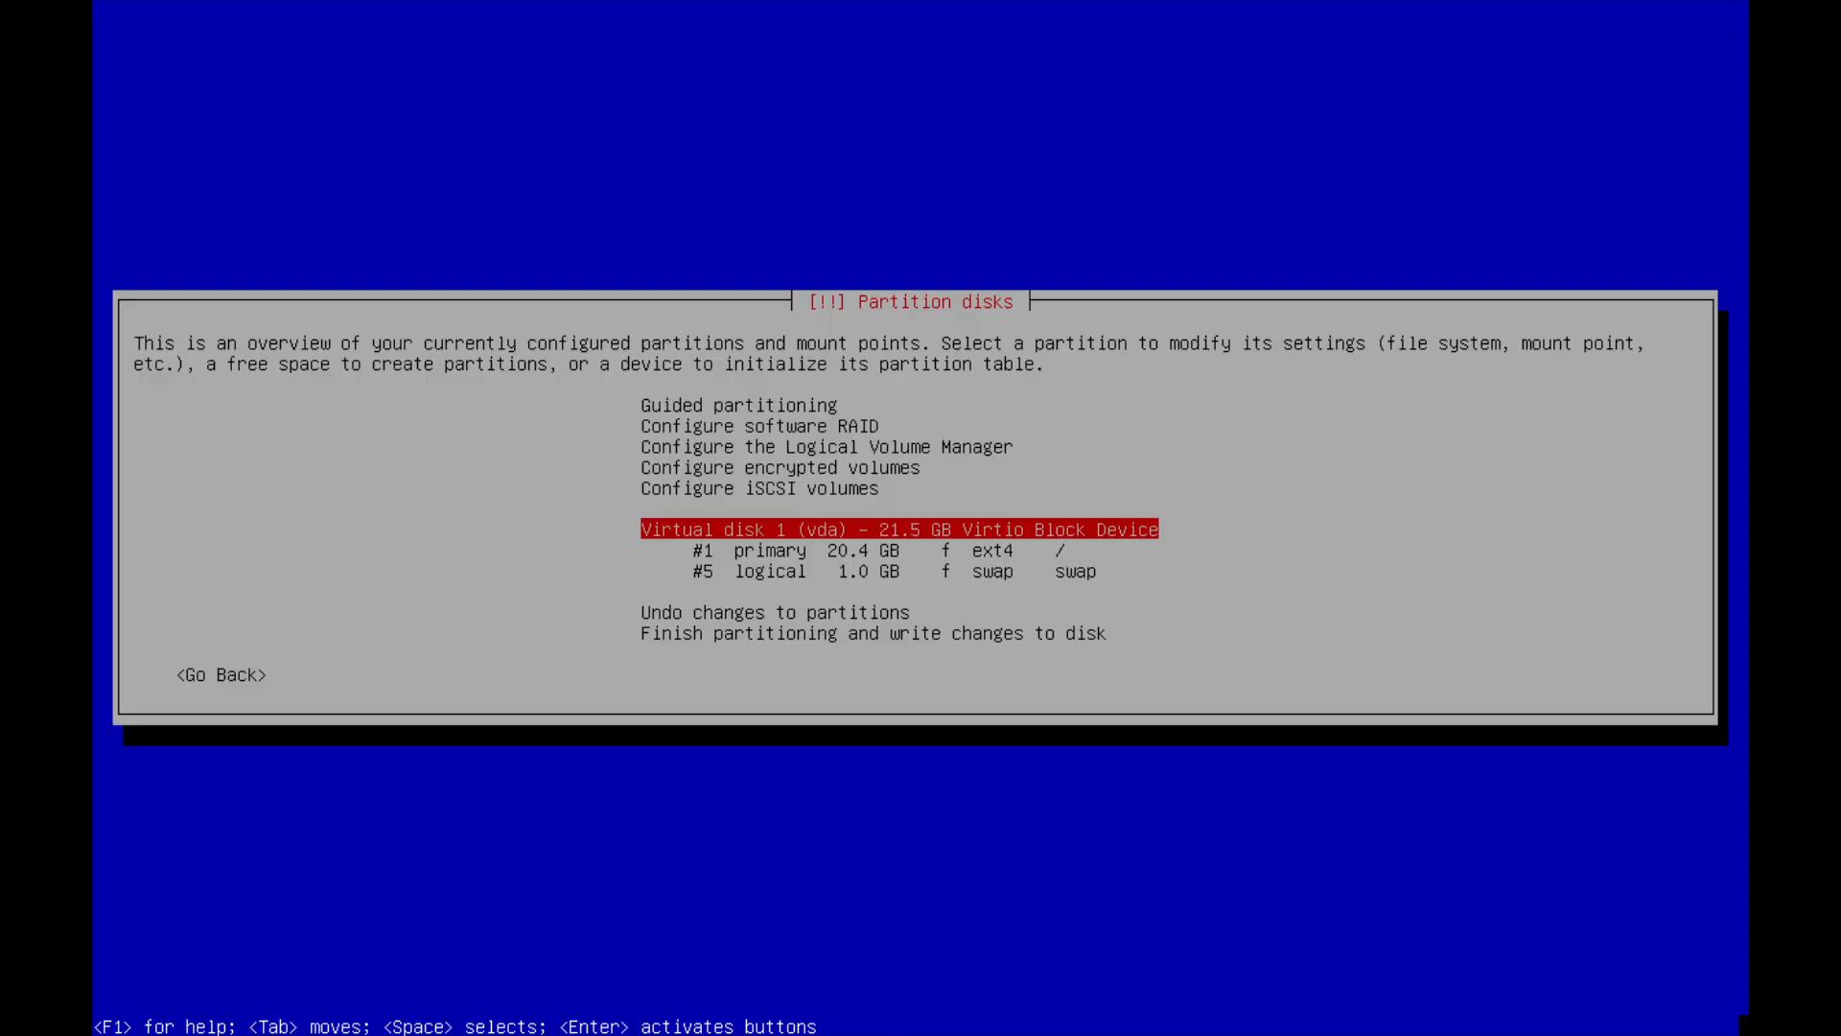
key("Down")
key("Up")
key("Down")
key("Up")
key("Down")
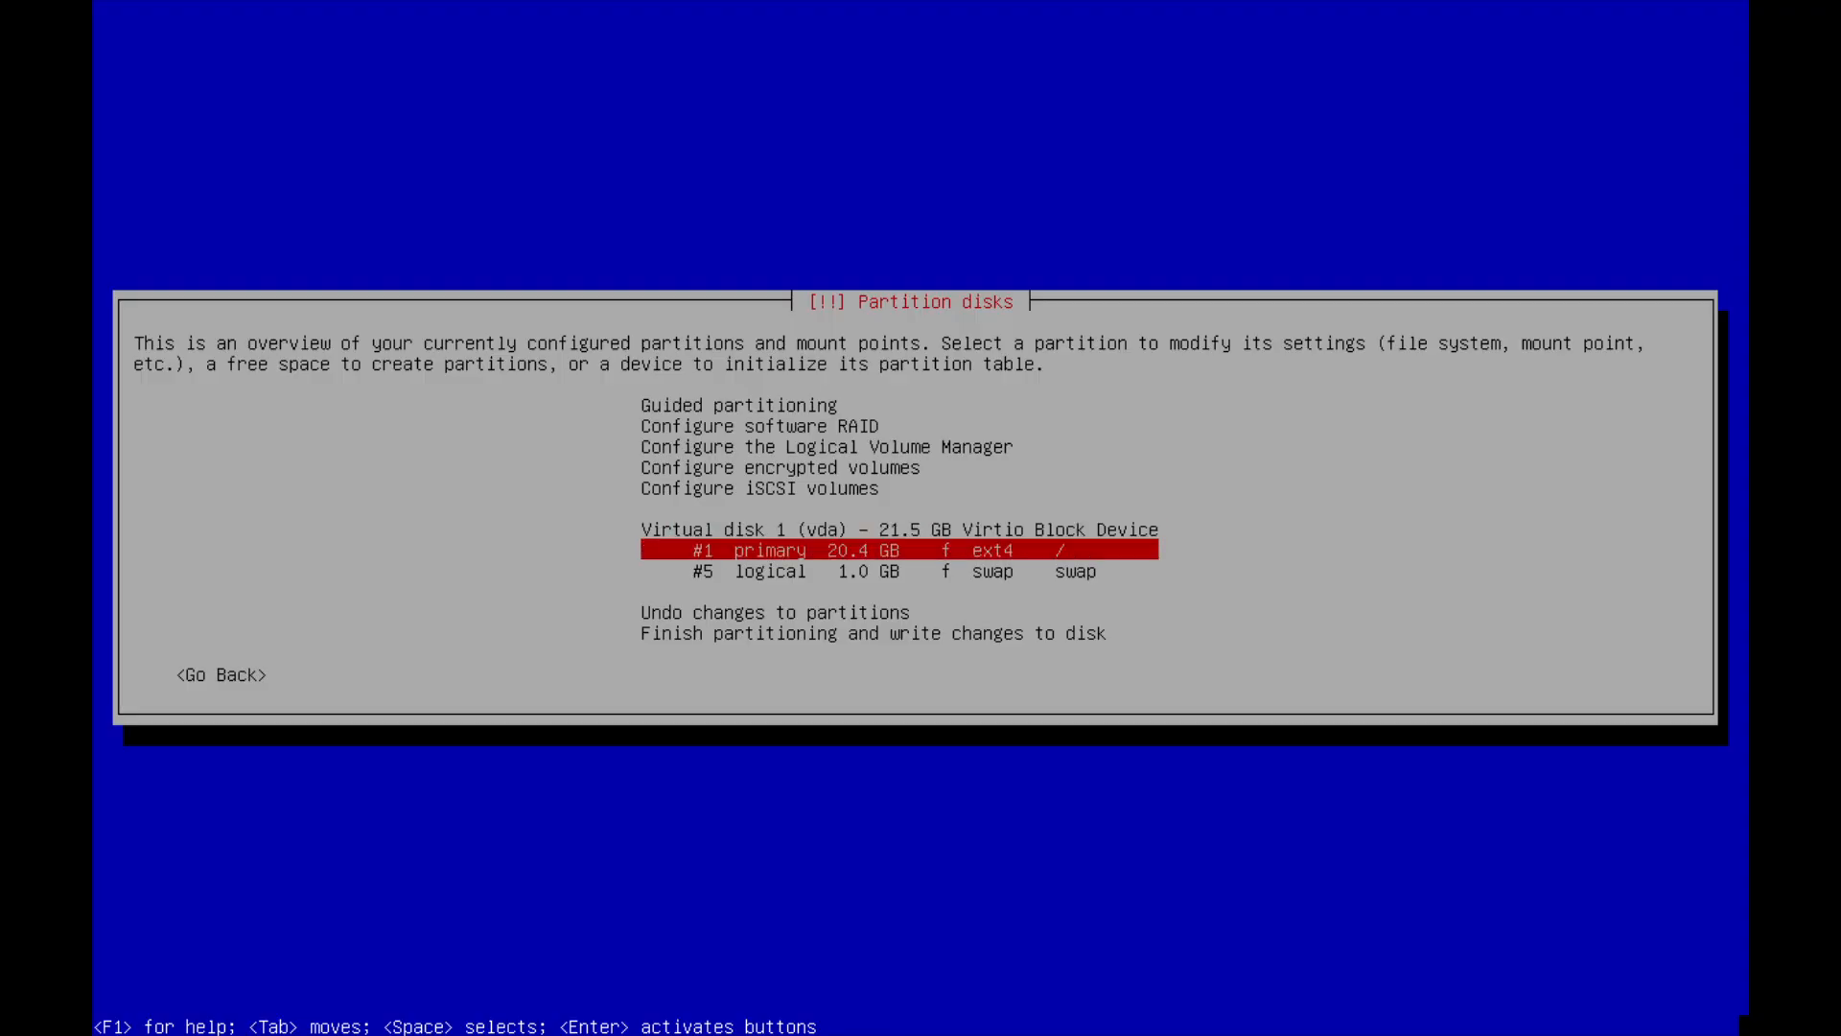
key("Down")
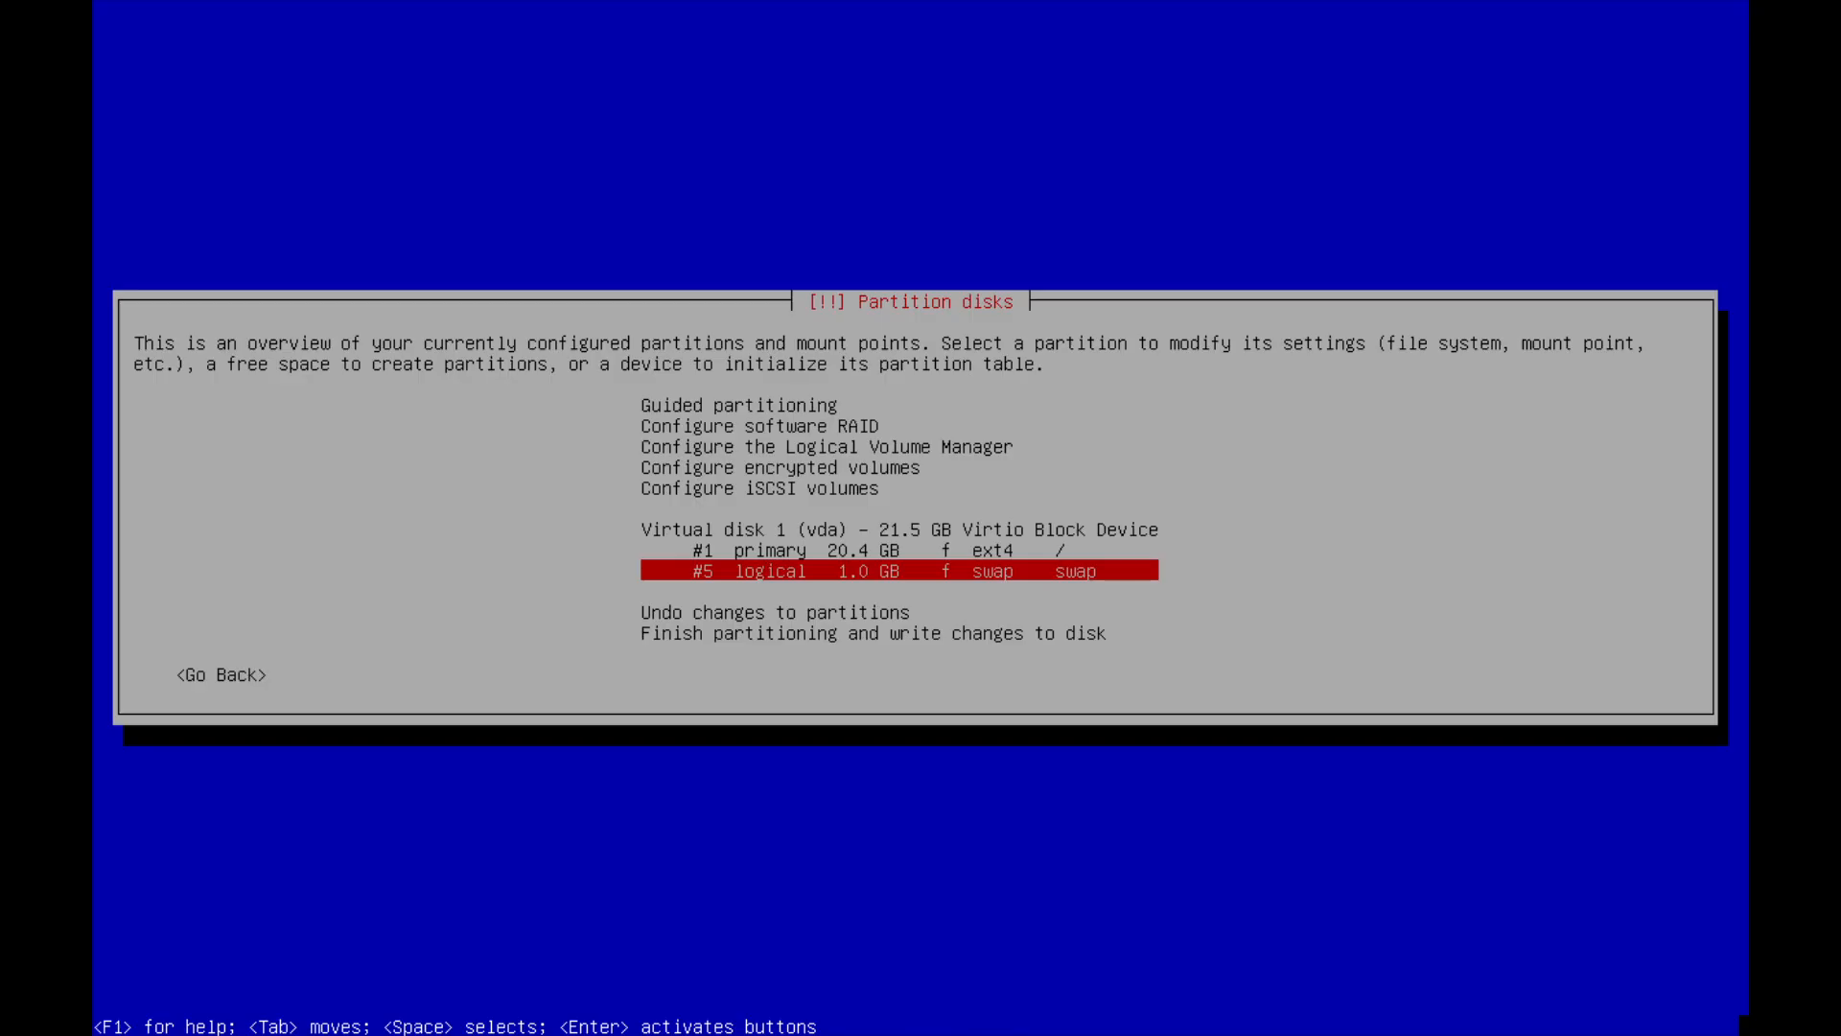
key("Up")
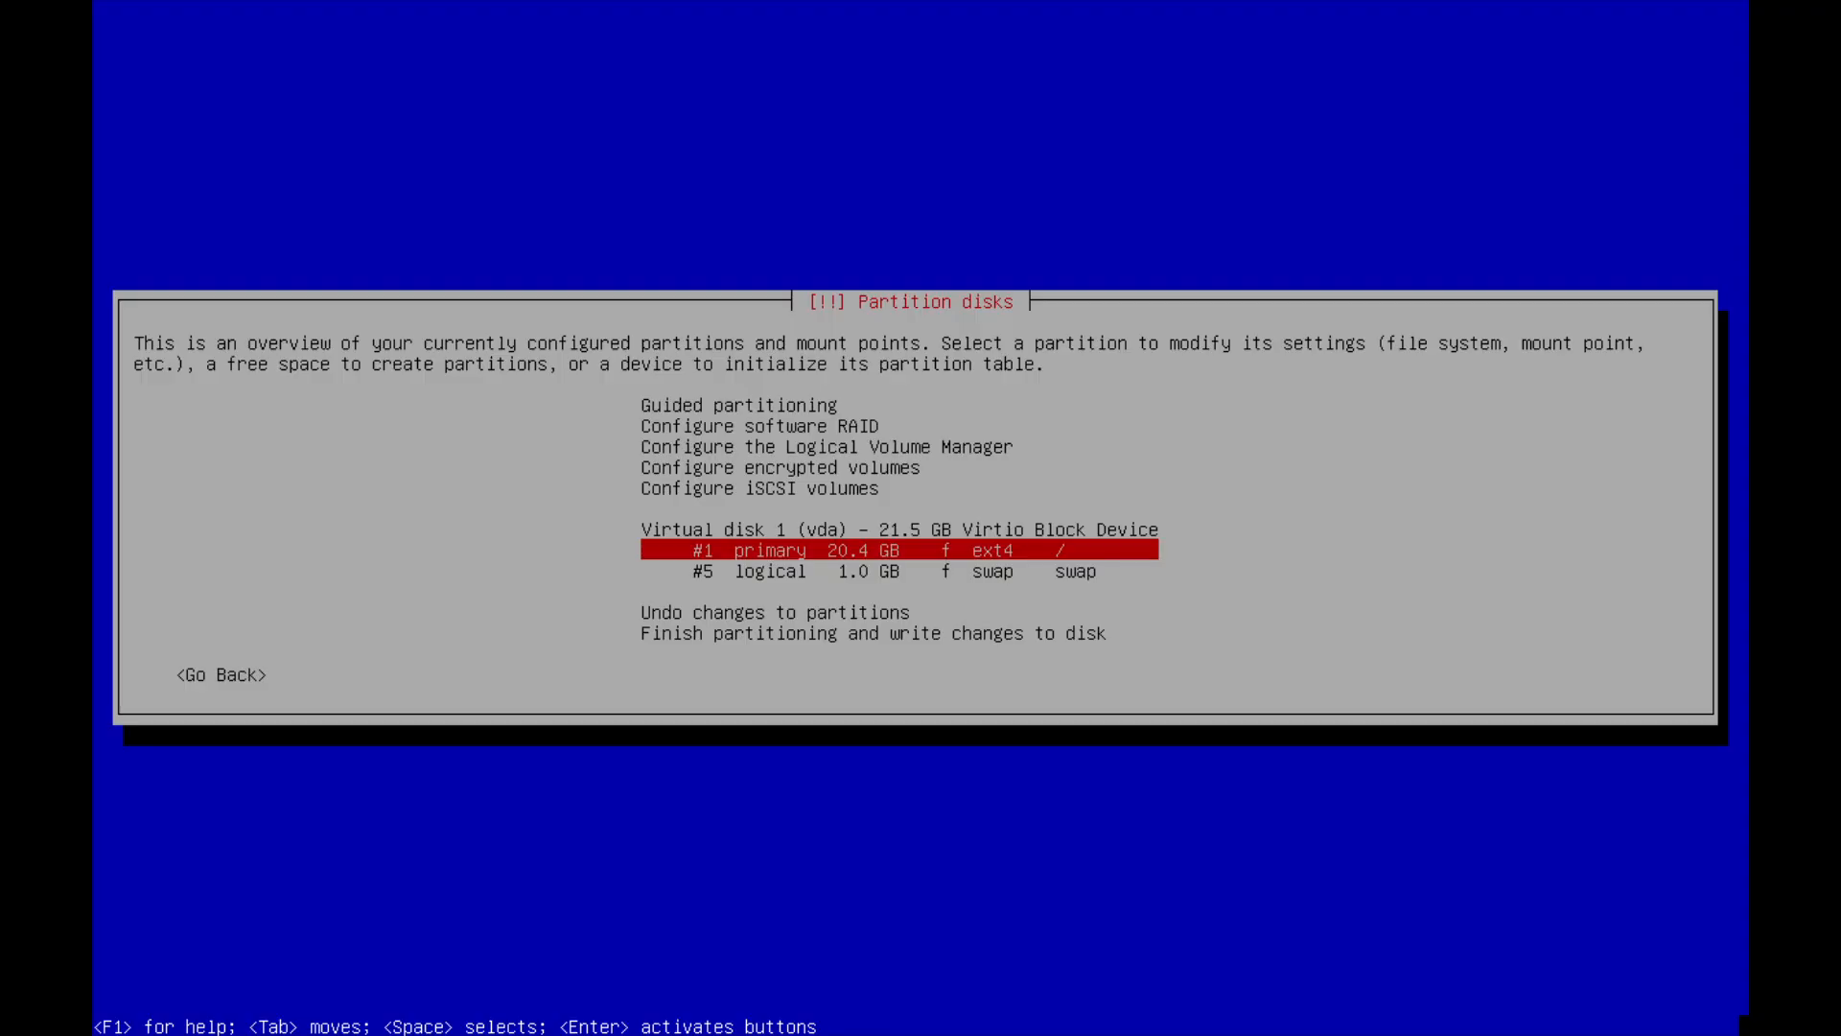
Finish partitioning and confirm writing the changes to the disk.
key("Down")
key("Down")
key("Down")
key("Down")
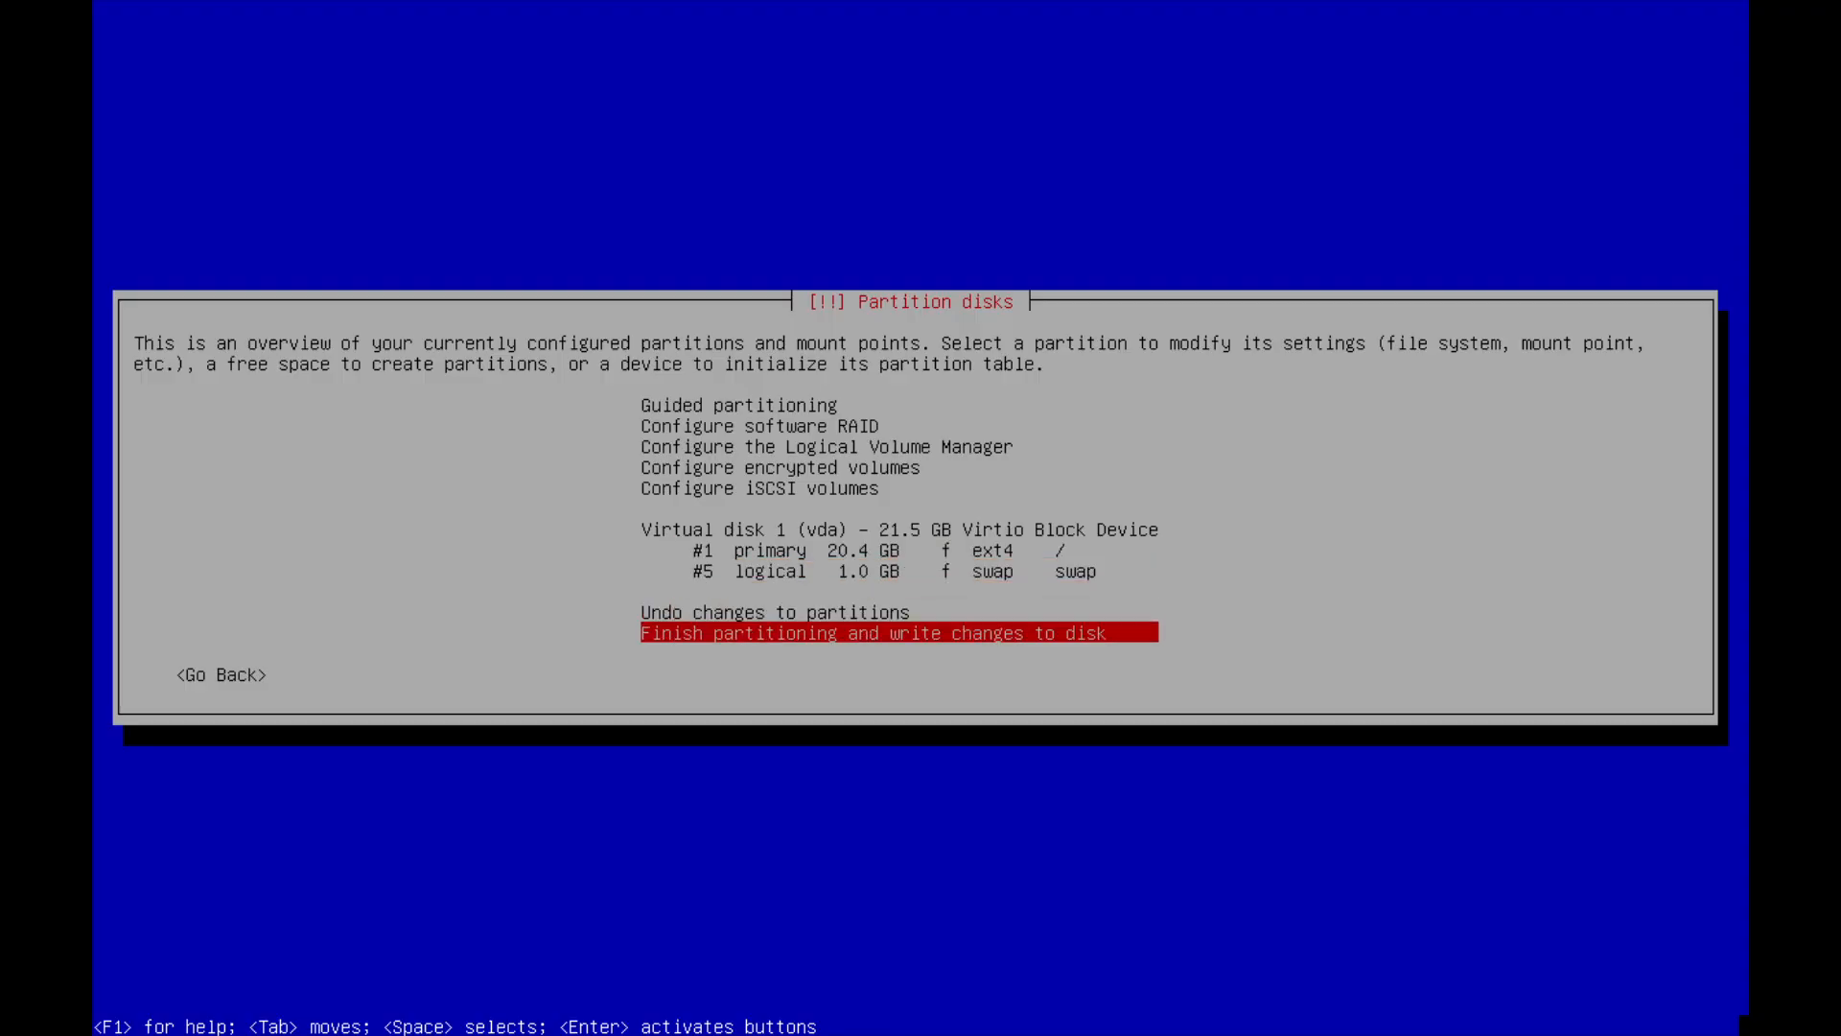
key("Return")
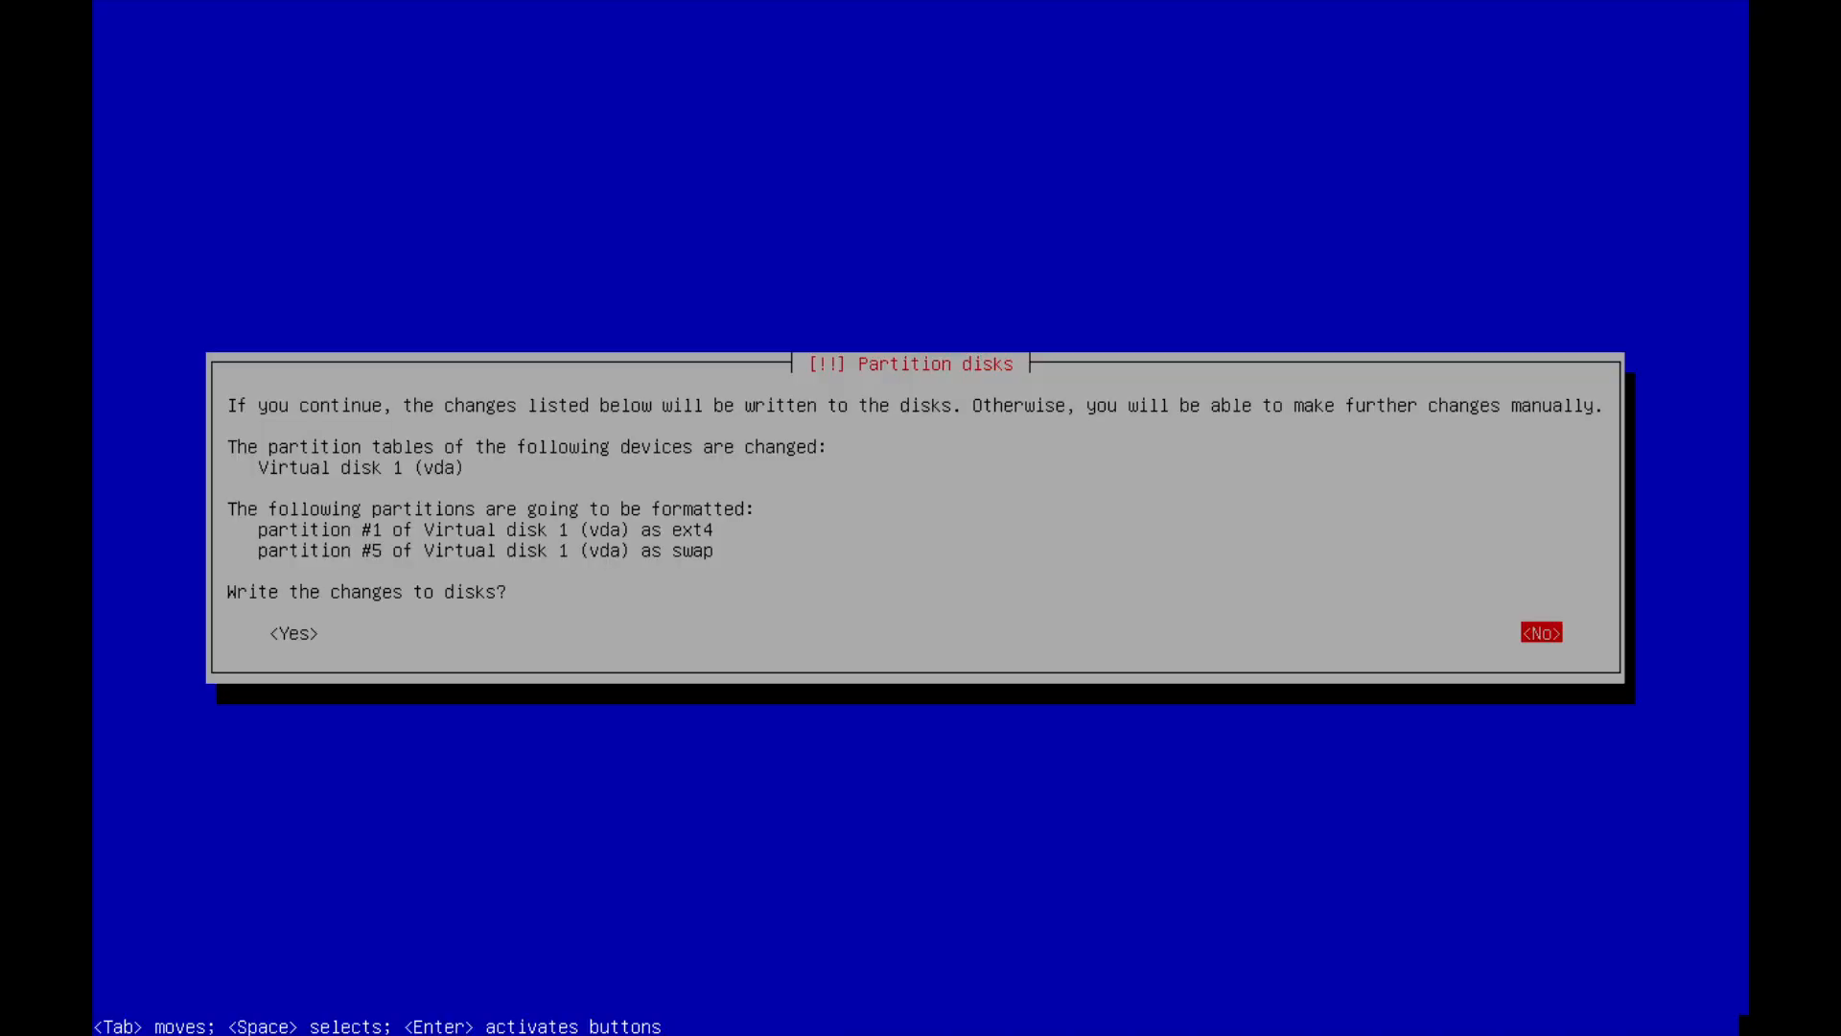
key("Tab")
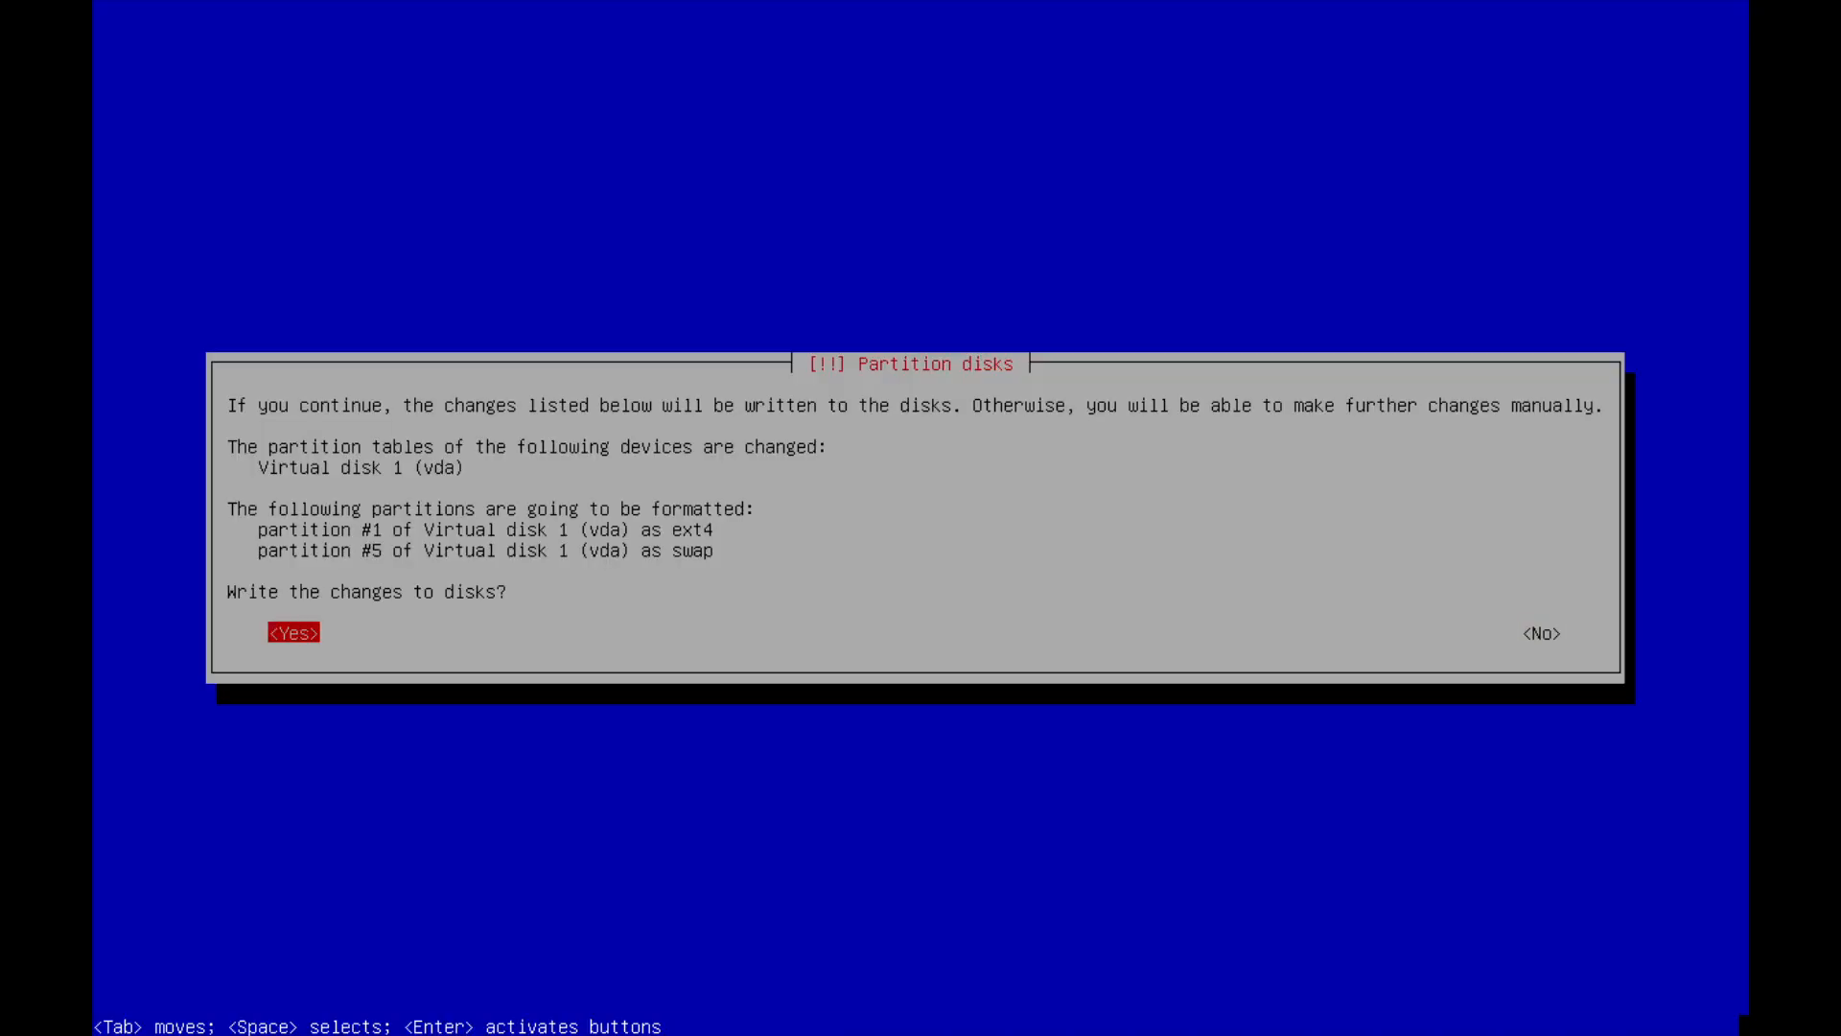
key("Return")
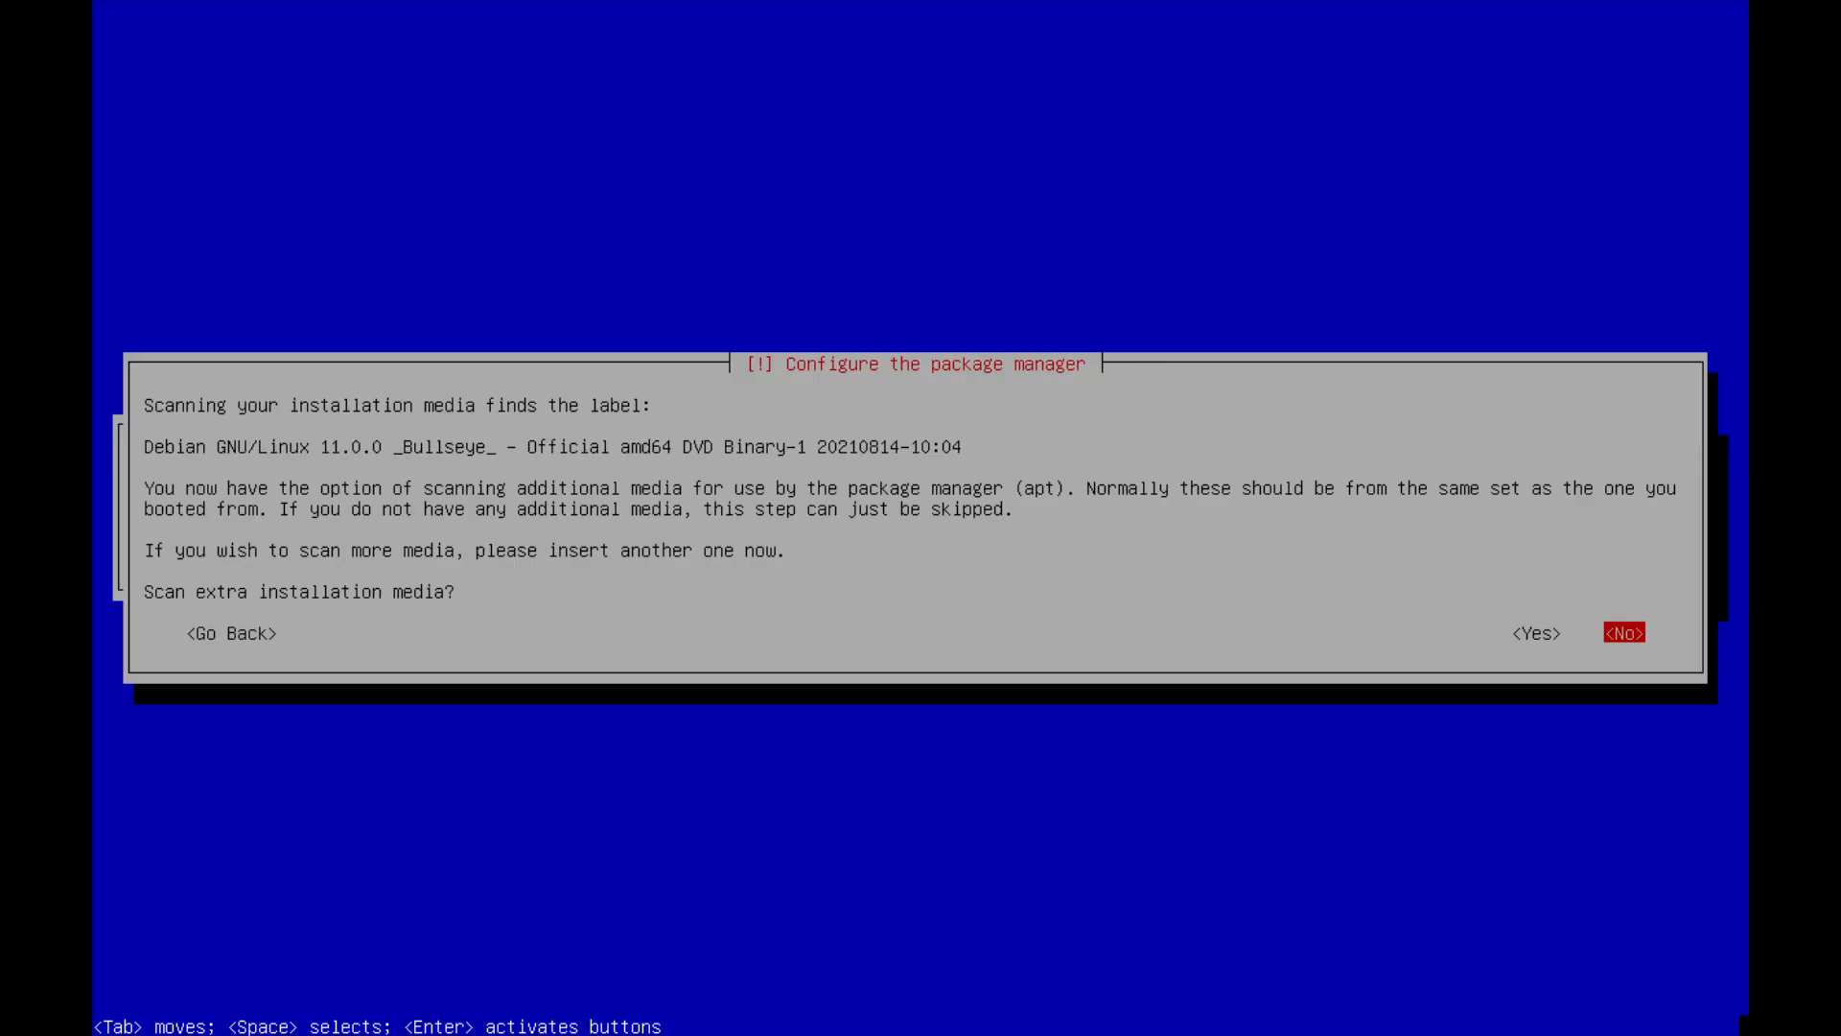
Decline scanning extra installation media for the package manager.
key("Left")
key("Right")
key("Left")
key("Right")
key("Return")
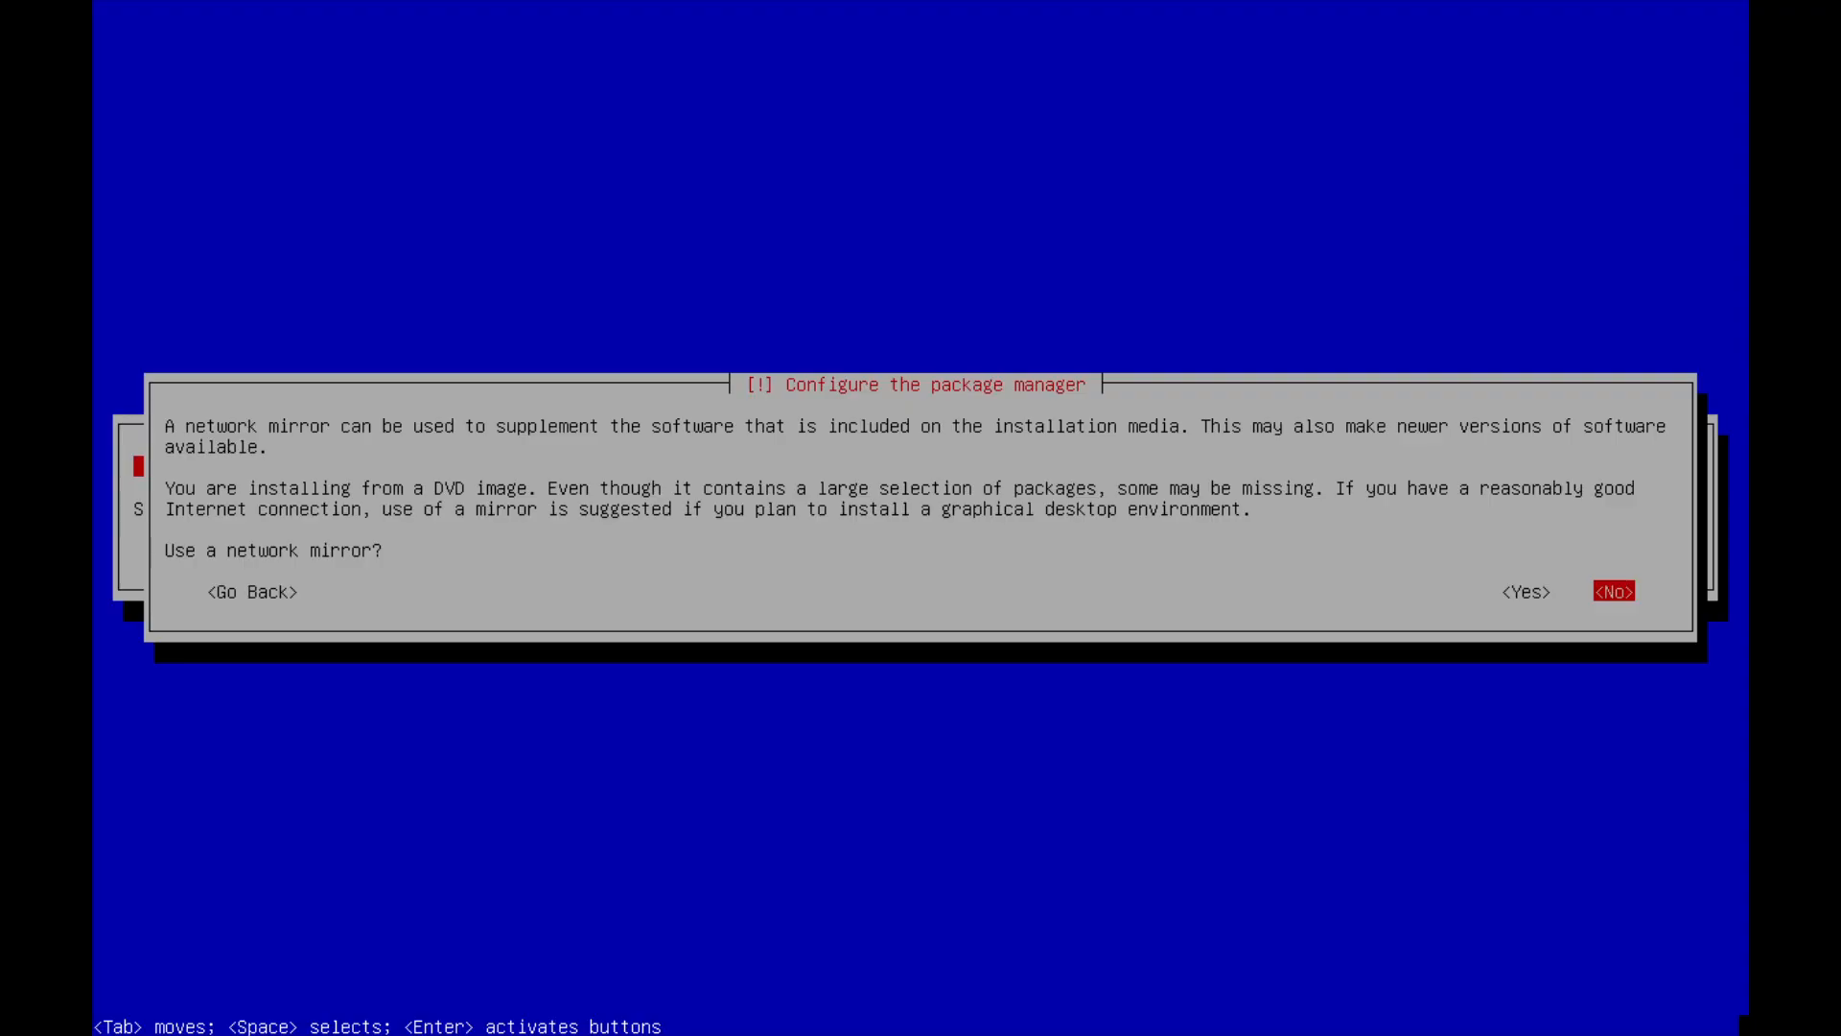
Choose to use a network mirror for the package manager.
key("Left")
key("Right")
key("Left")
key("Right")
key("Left")
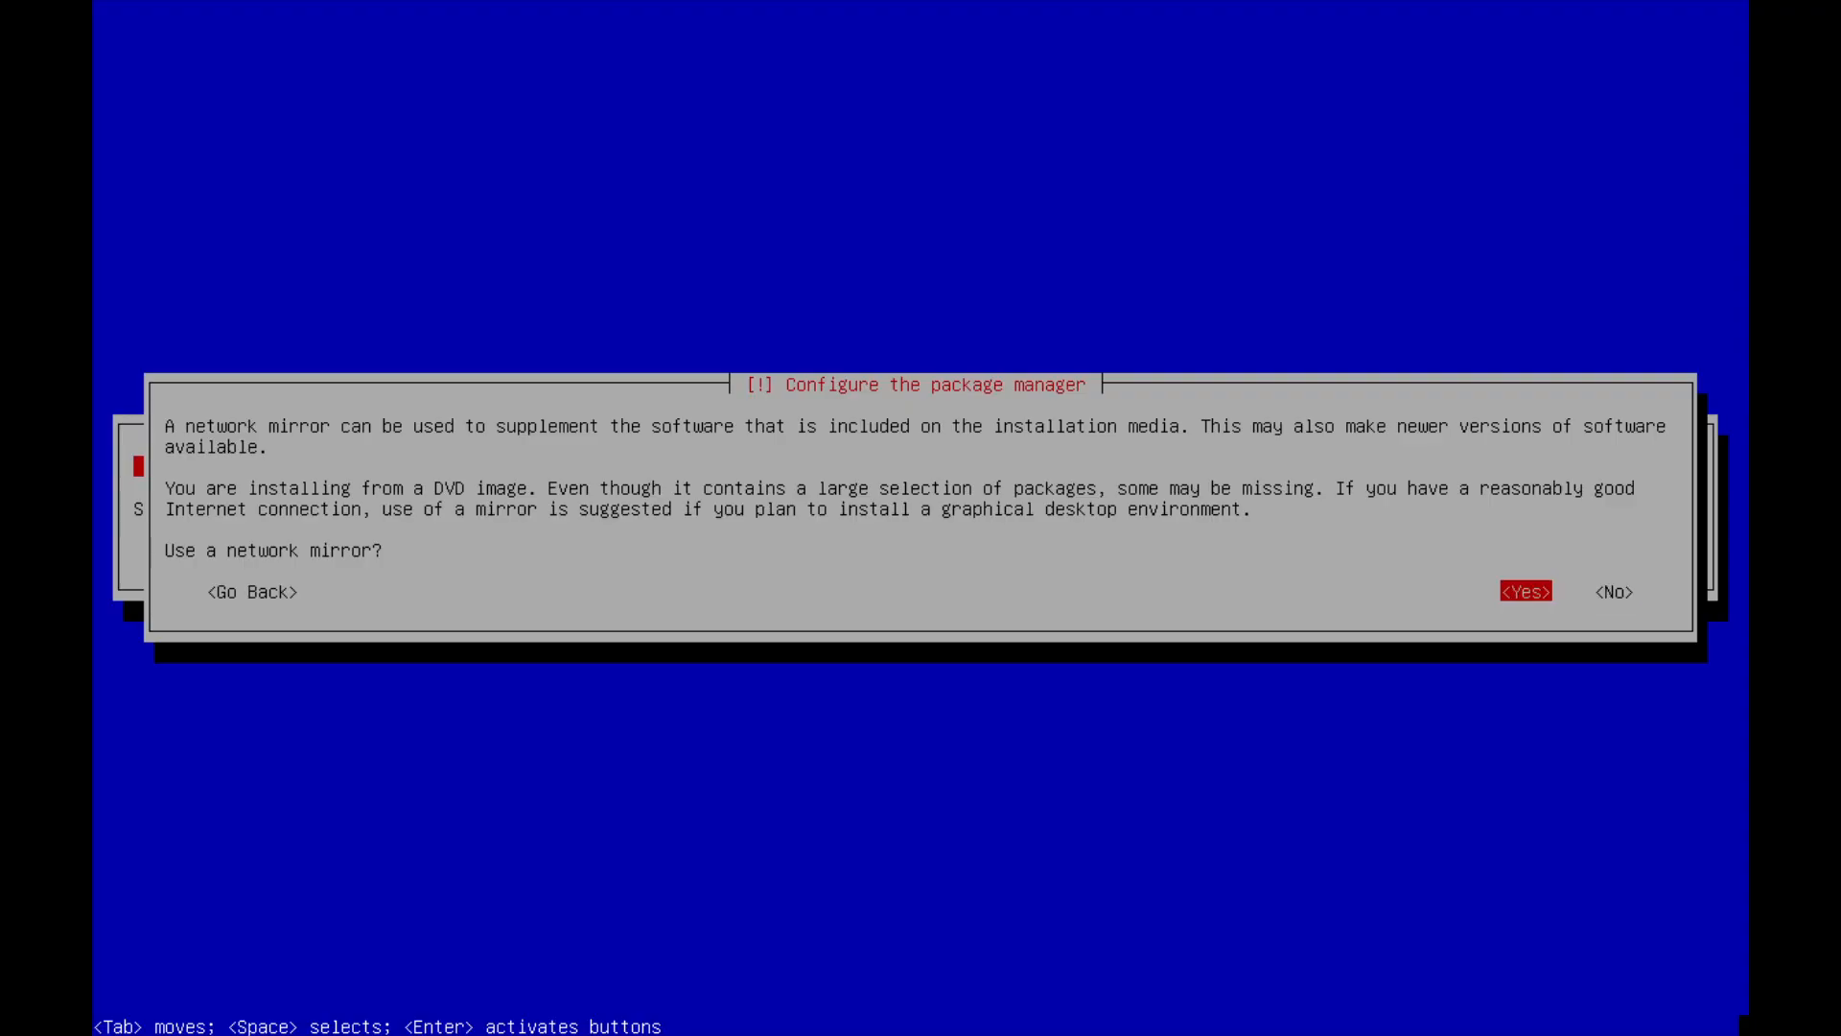
key("Return")
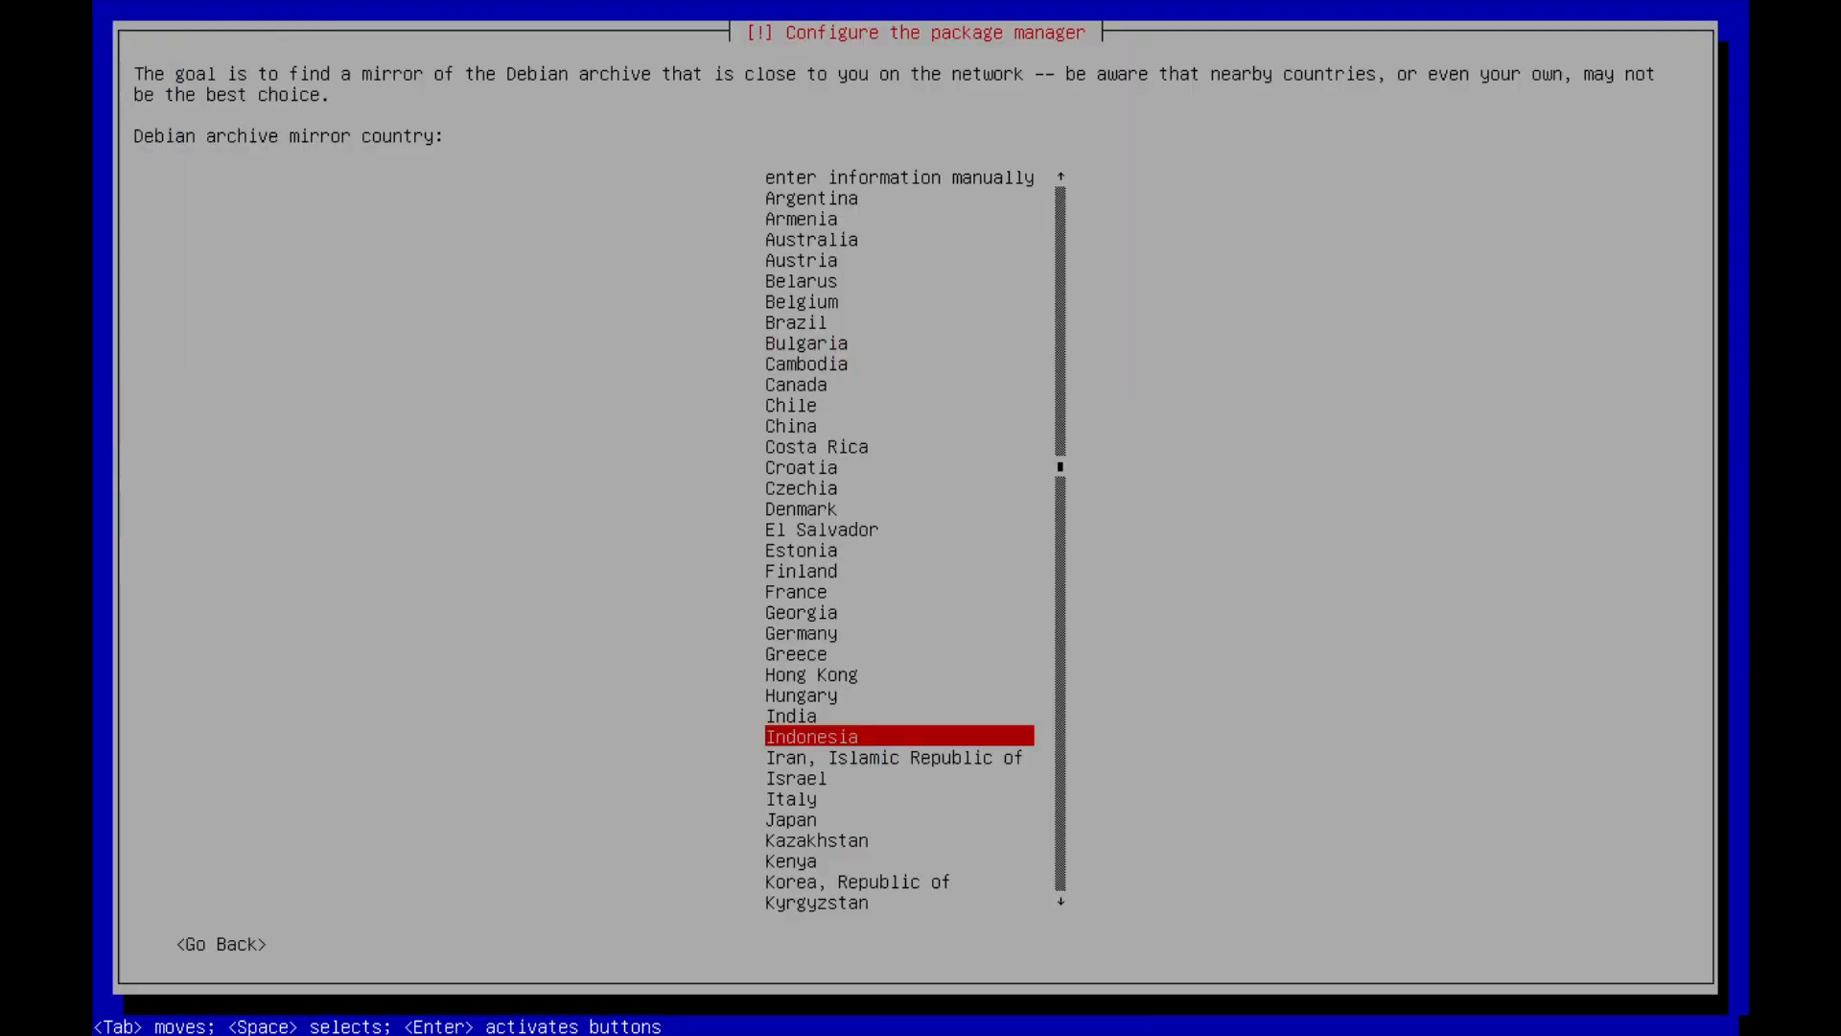
Select Indonesia as the mirror country and kartolo.sby.datautama.net.id as the Debian archive mirror.
key("Up")
key("Down")
key("Down")
key("Up")
key("Return")
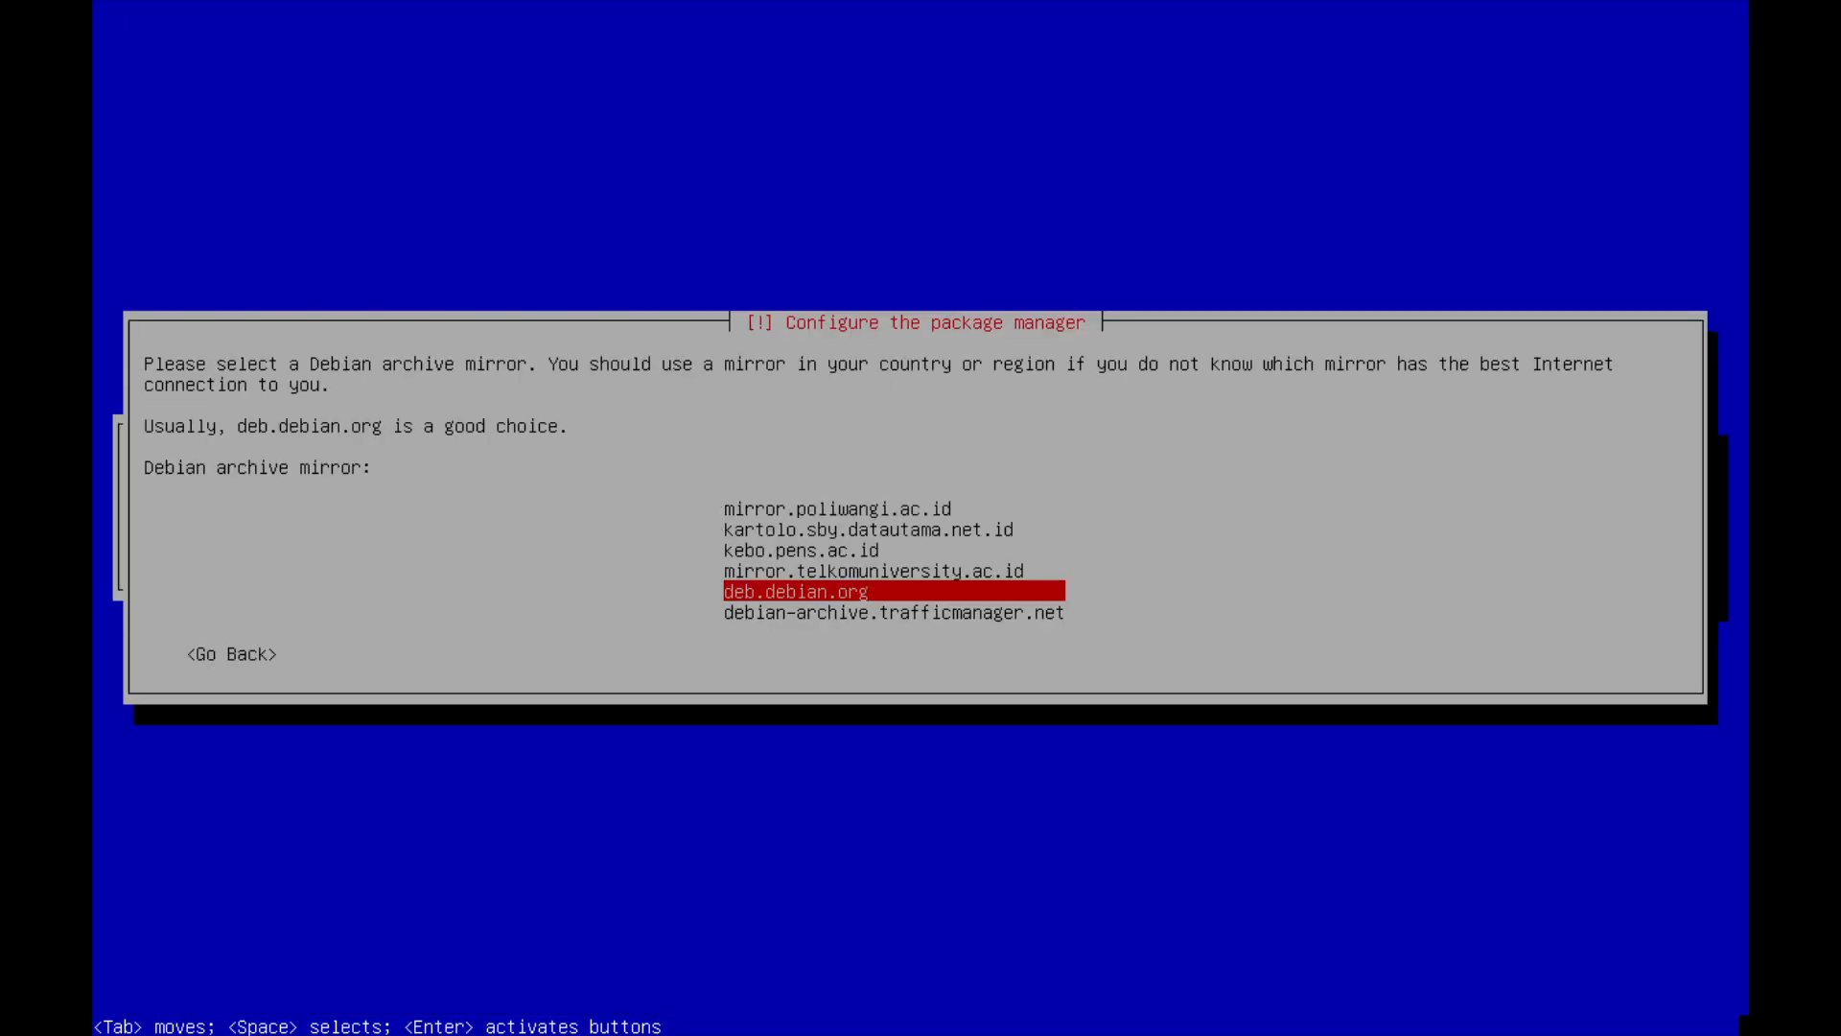
key("Up")
key("Up")
key("Up")
key("Up")
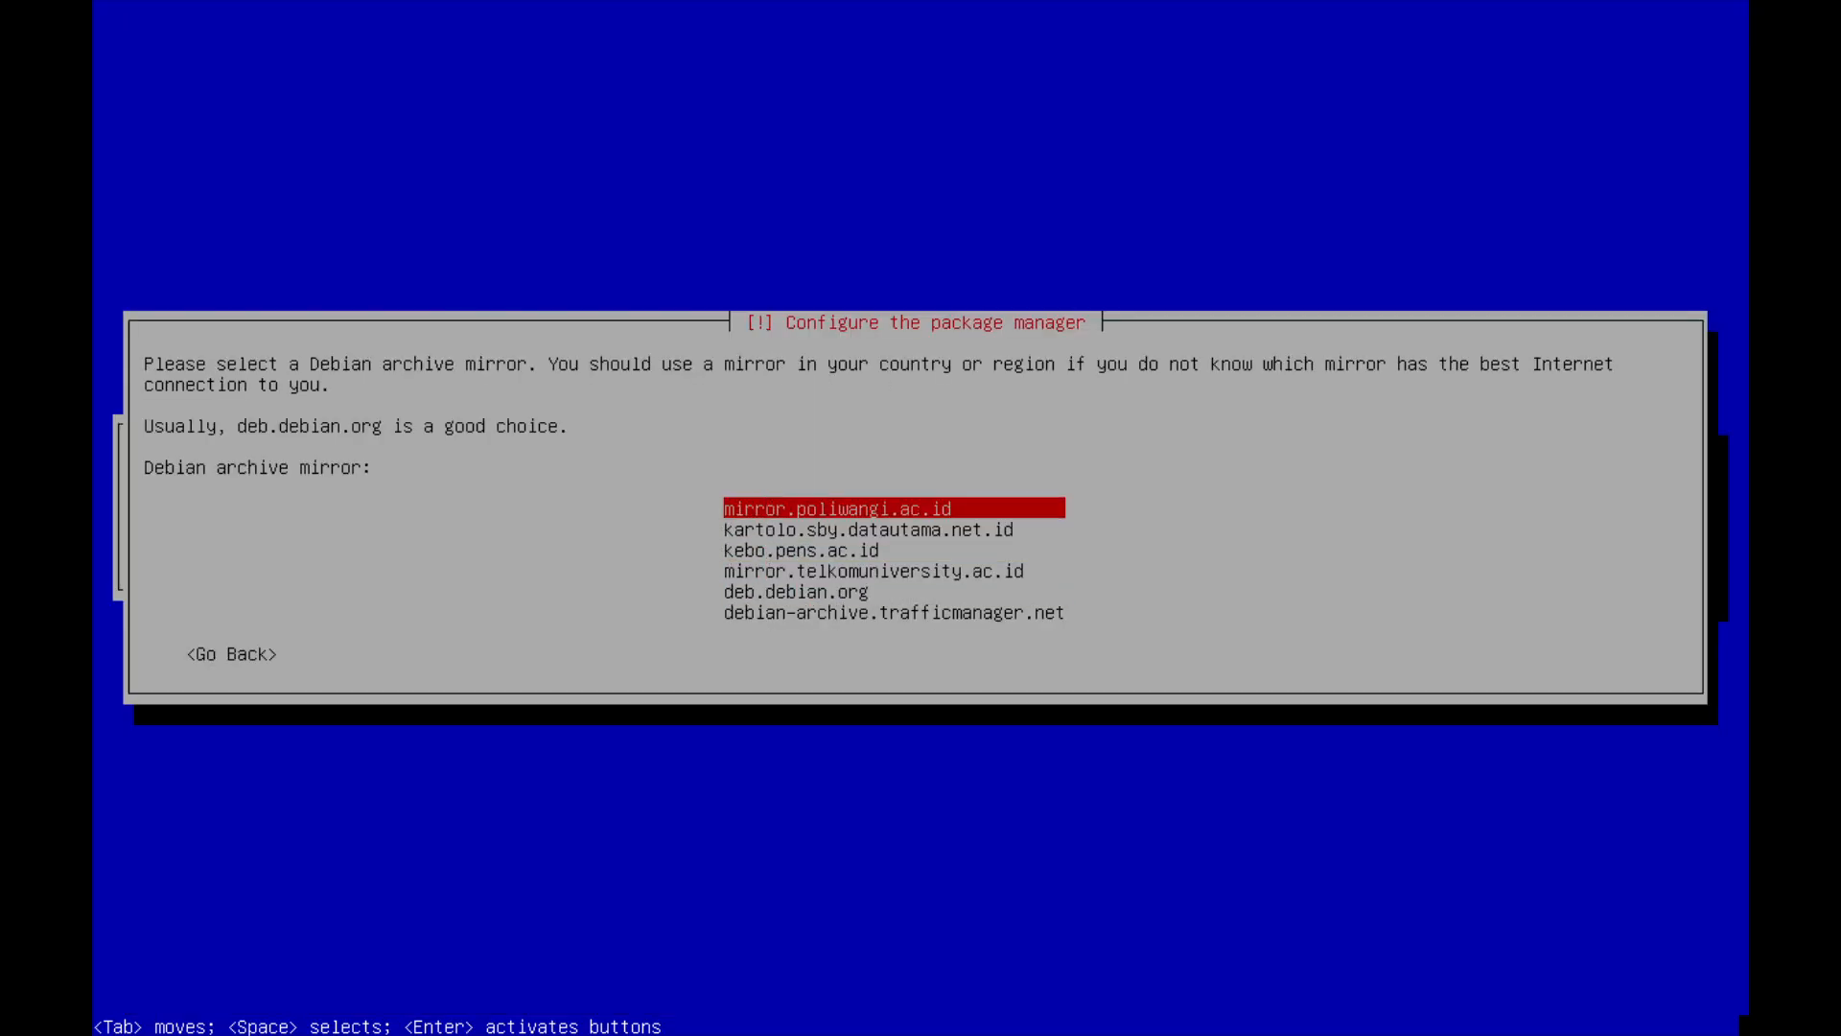
key("Down")
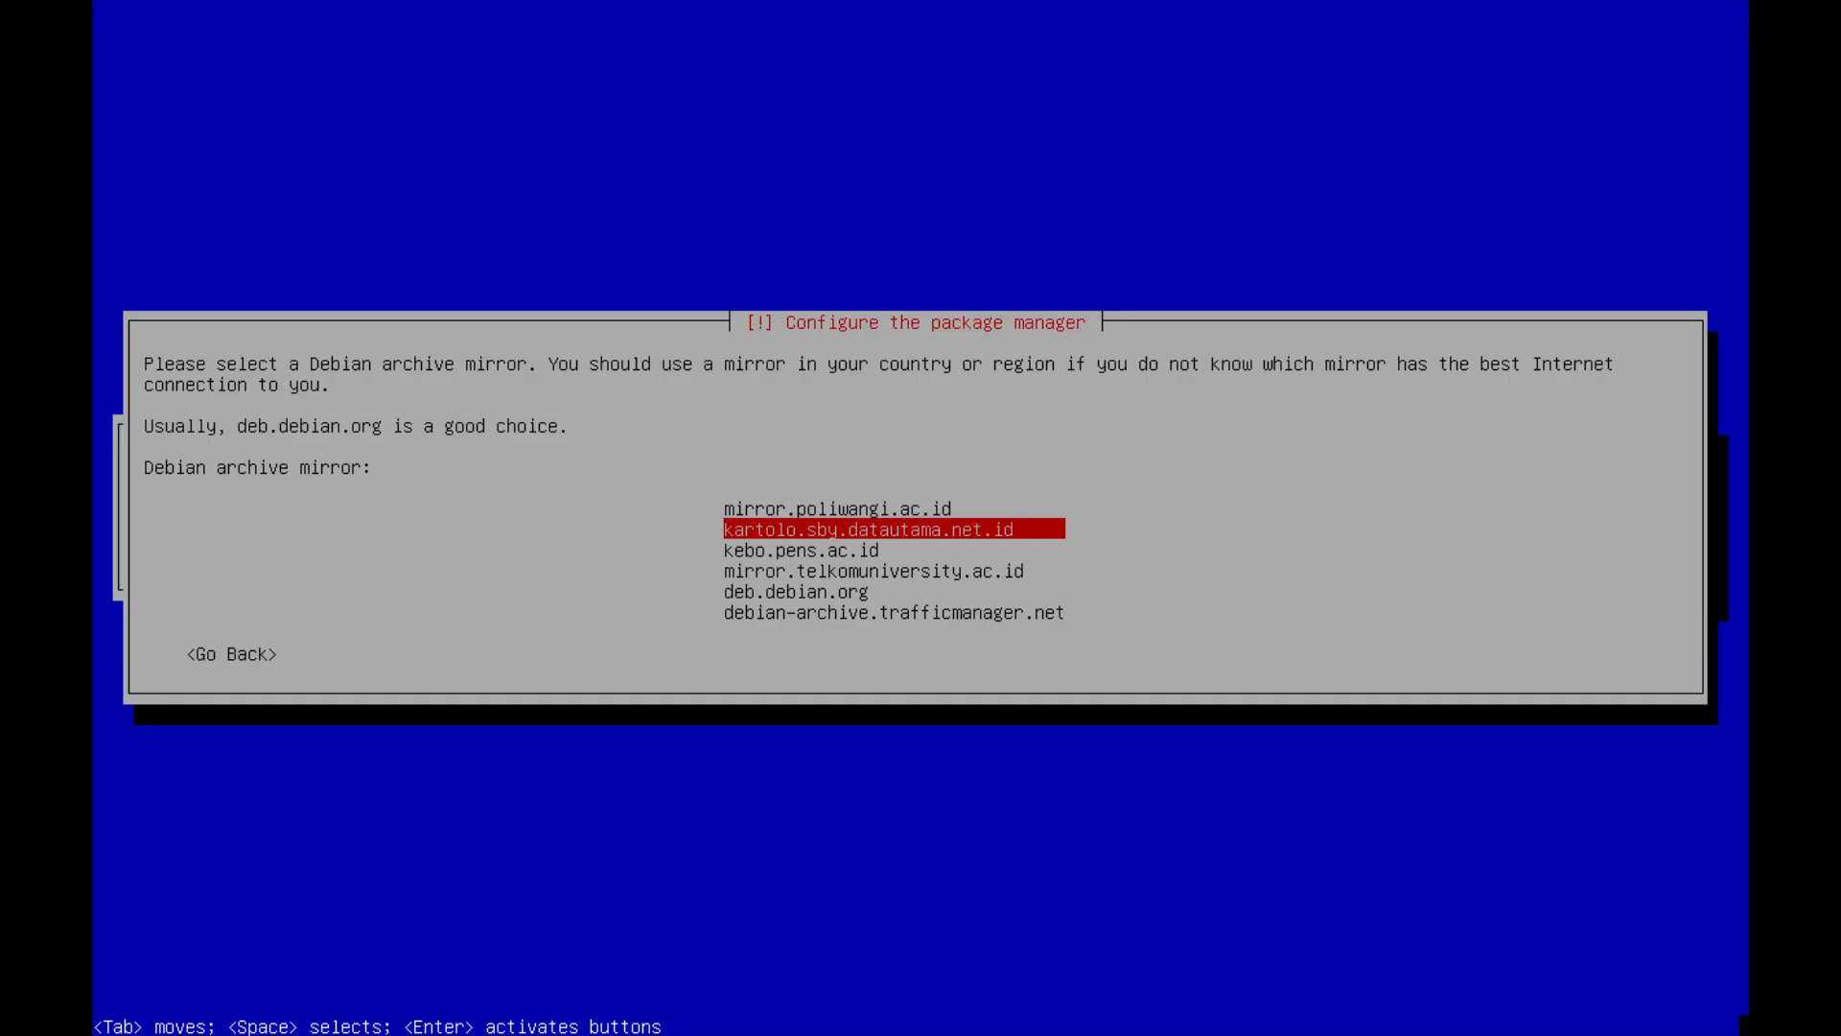
key("Return")
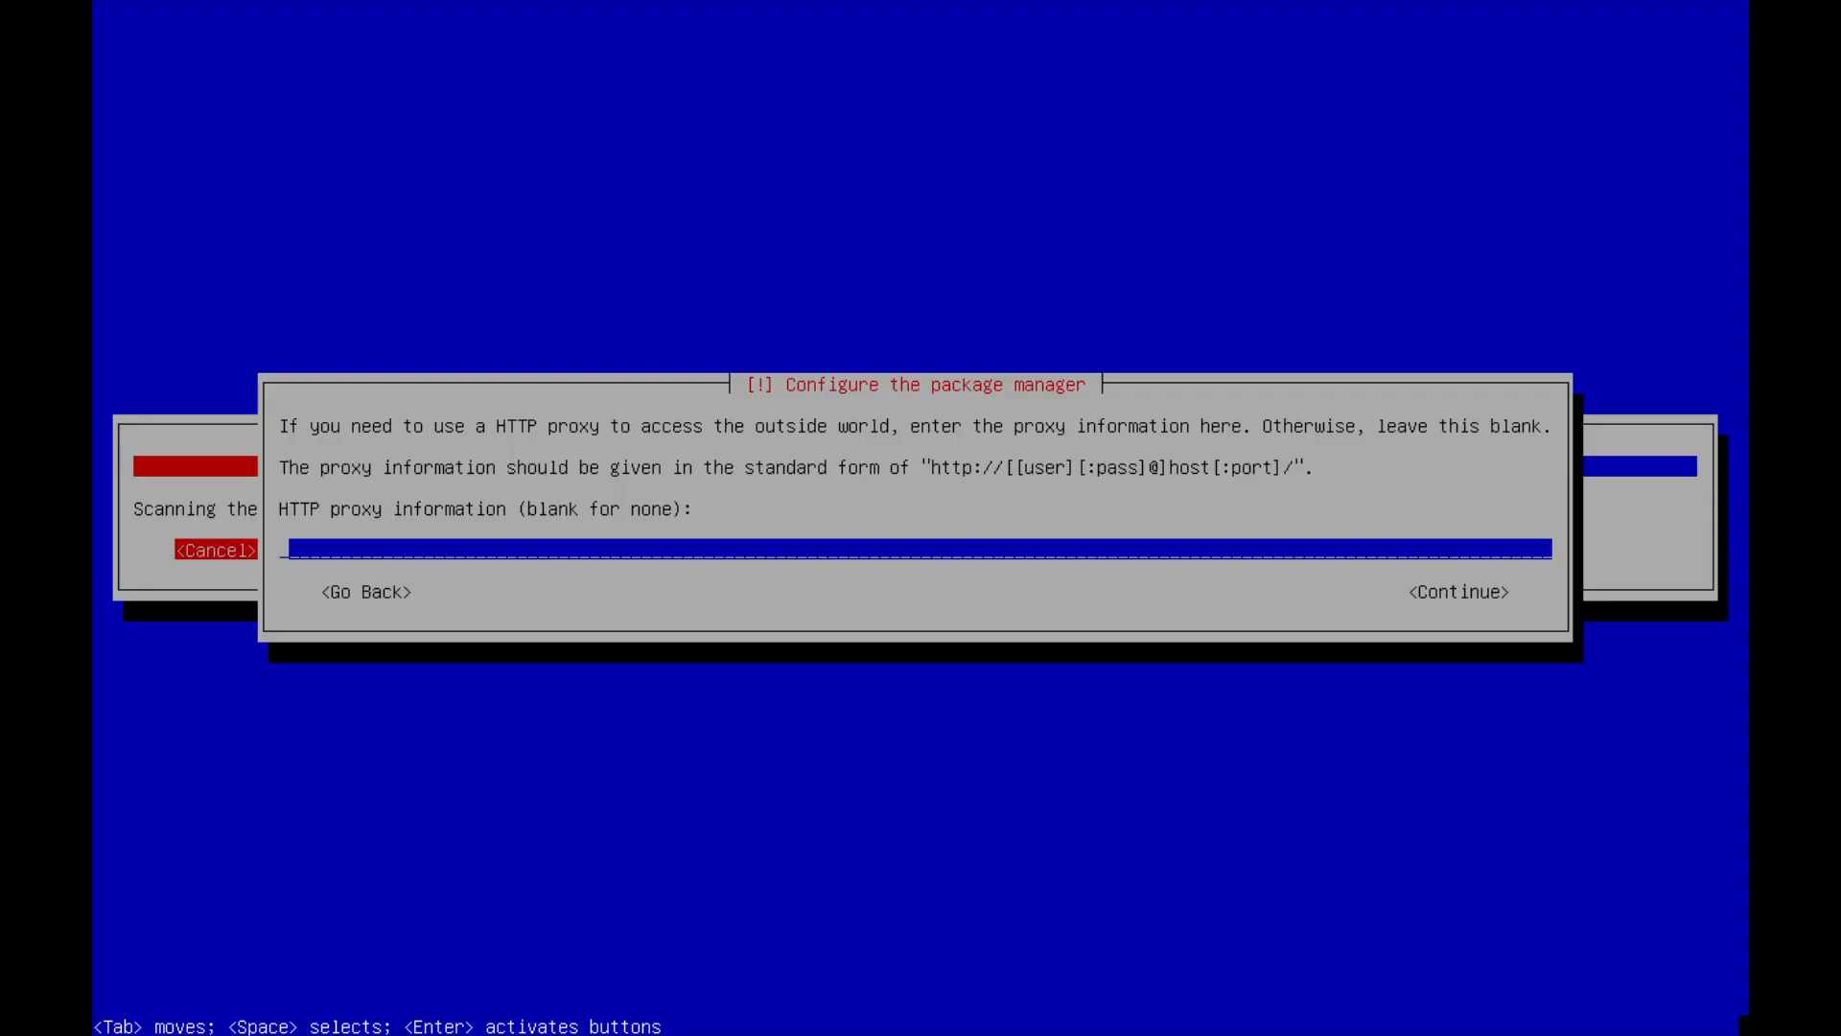
Leave the HTTP proxy blank and decline the package usage survey.
key("Return")
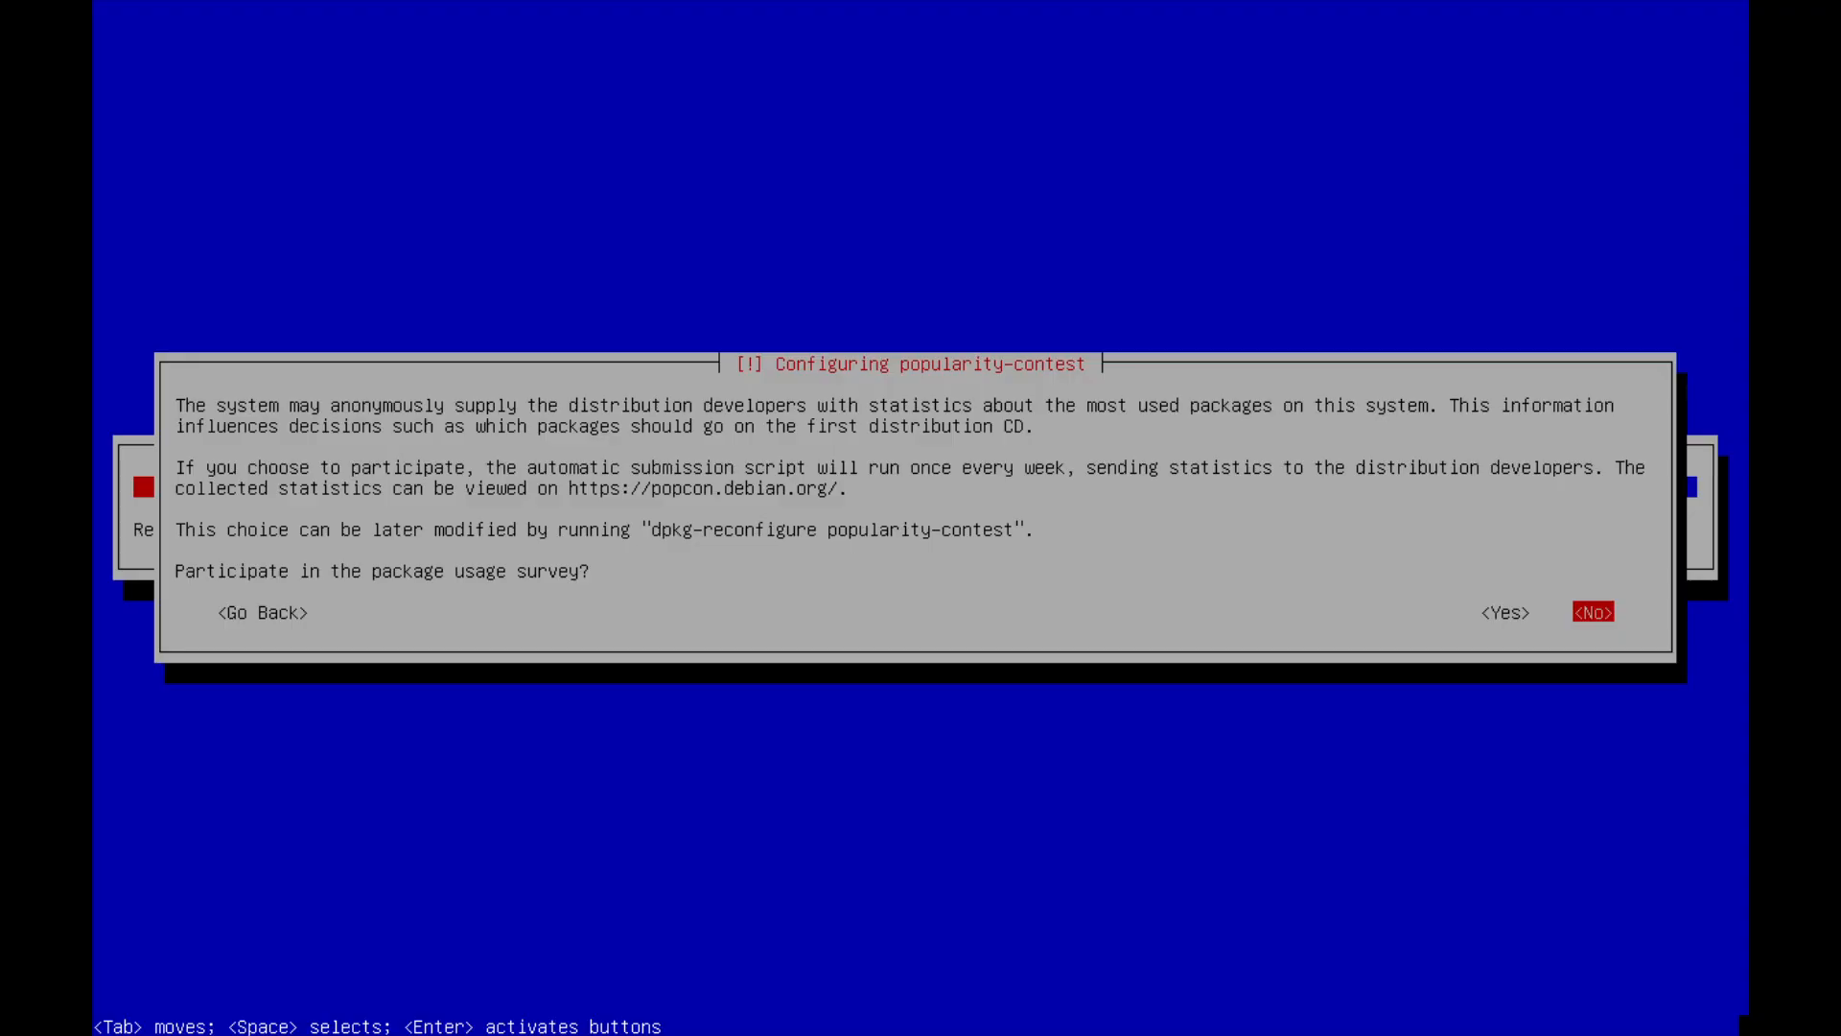
key("Return")
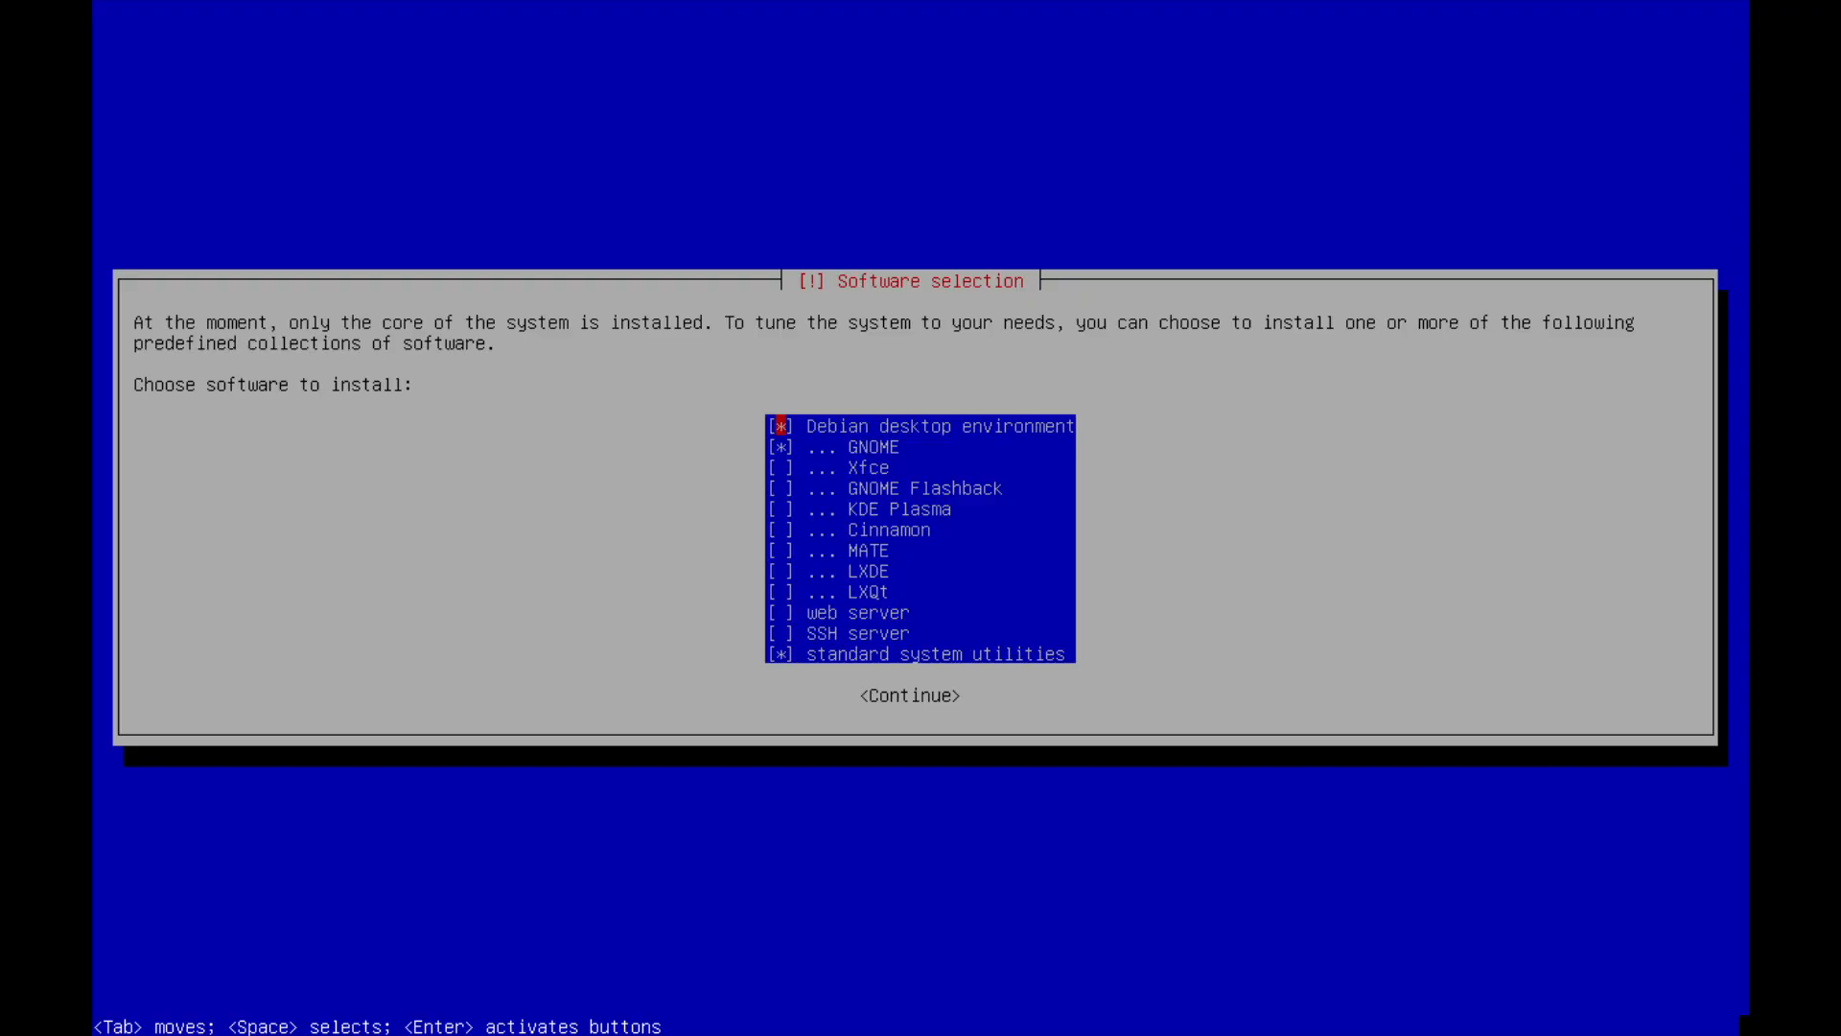
Deselect the Debian desktop environment and GNOME, select SSH server, and continue installing the chosen software.
key("Down")
key("Down")
key("Down")
key("Down")
key("Down")
key("Down")
key("Down")
key("Down")
key("Down")
key("Down")
key("Down")
key("Up")
key("Up")
key("Up")
key("Up")
key("Up")
key("Up")
key("Up")
key("Up")
key("Up")
key("Up")
key("Up")
key("Down")
key("space")
key("Down")
key("Down")
key("Down")
key("Down")
key("Down")
key("Down")
key("Down")
key("Down")
key("Down")
key("Down")
key("Up")
key("Up")
key("Down")
key("Up")
key("Down")
key("Tab")
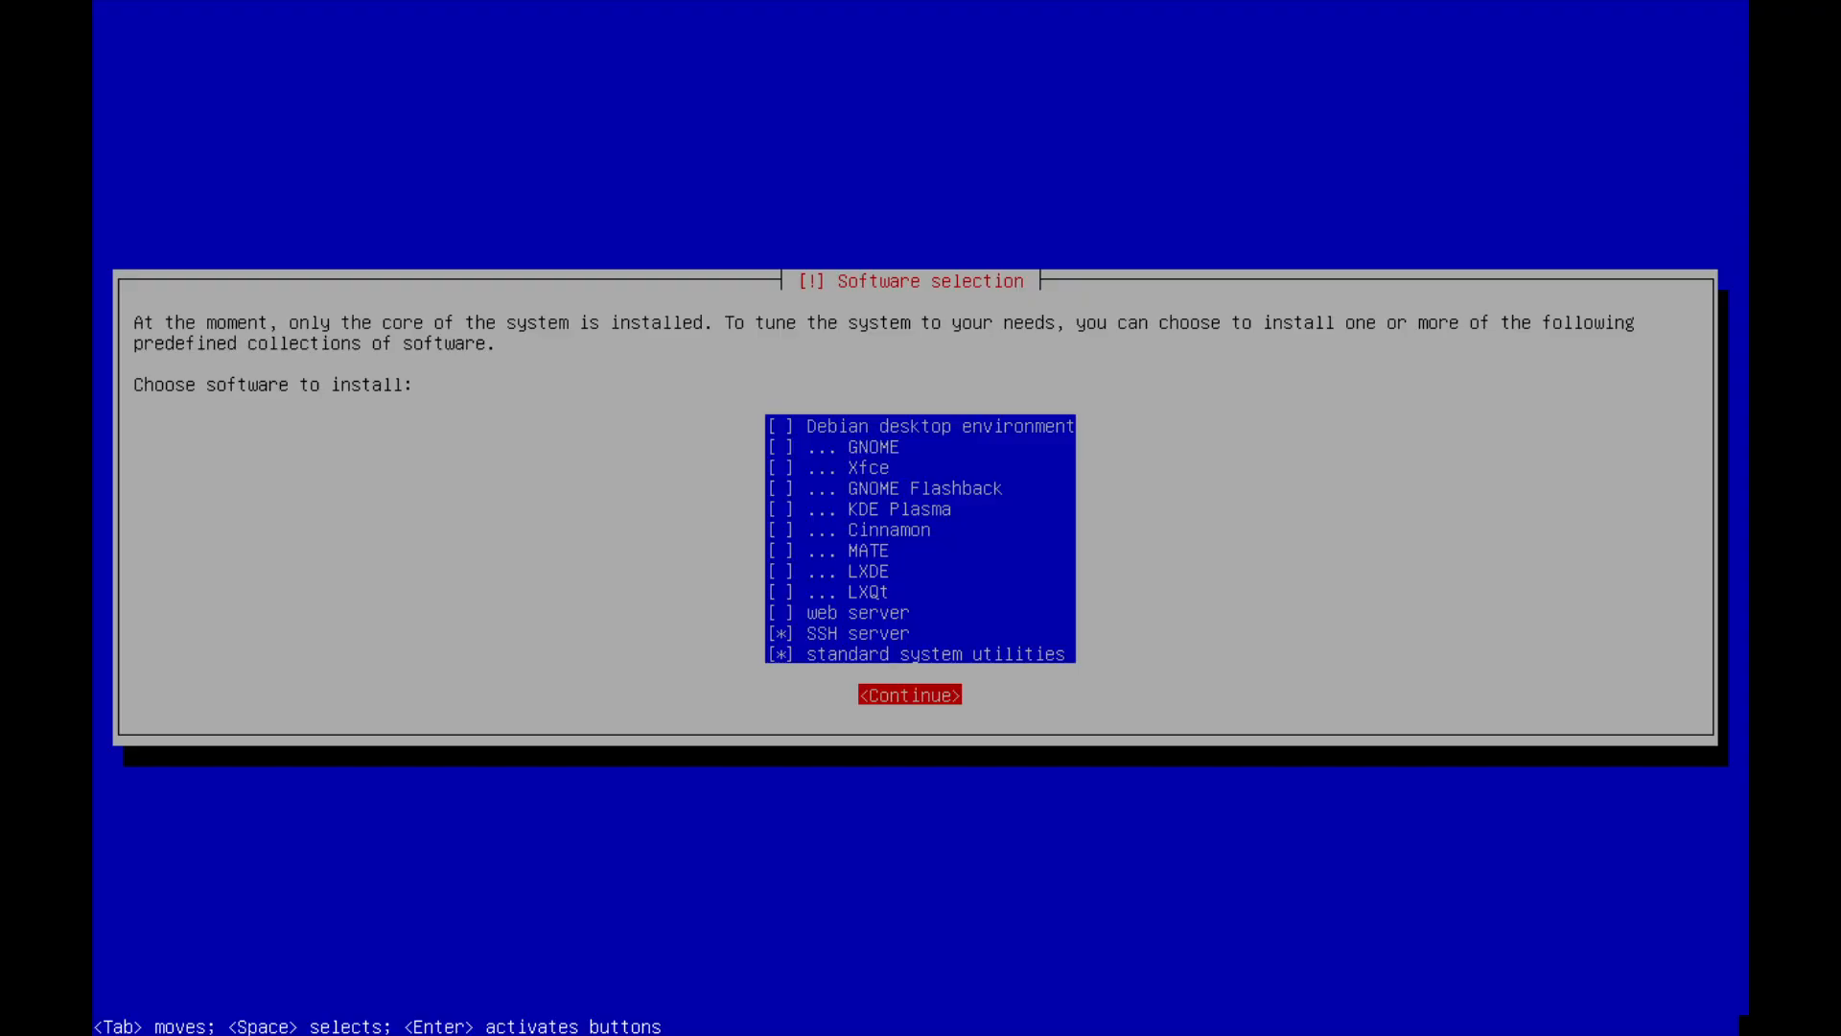
key("Return")
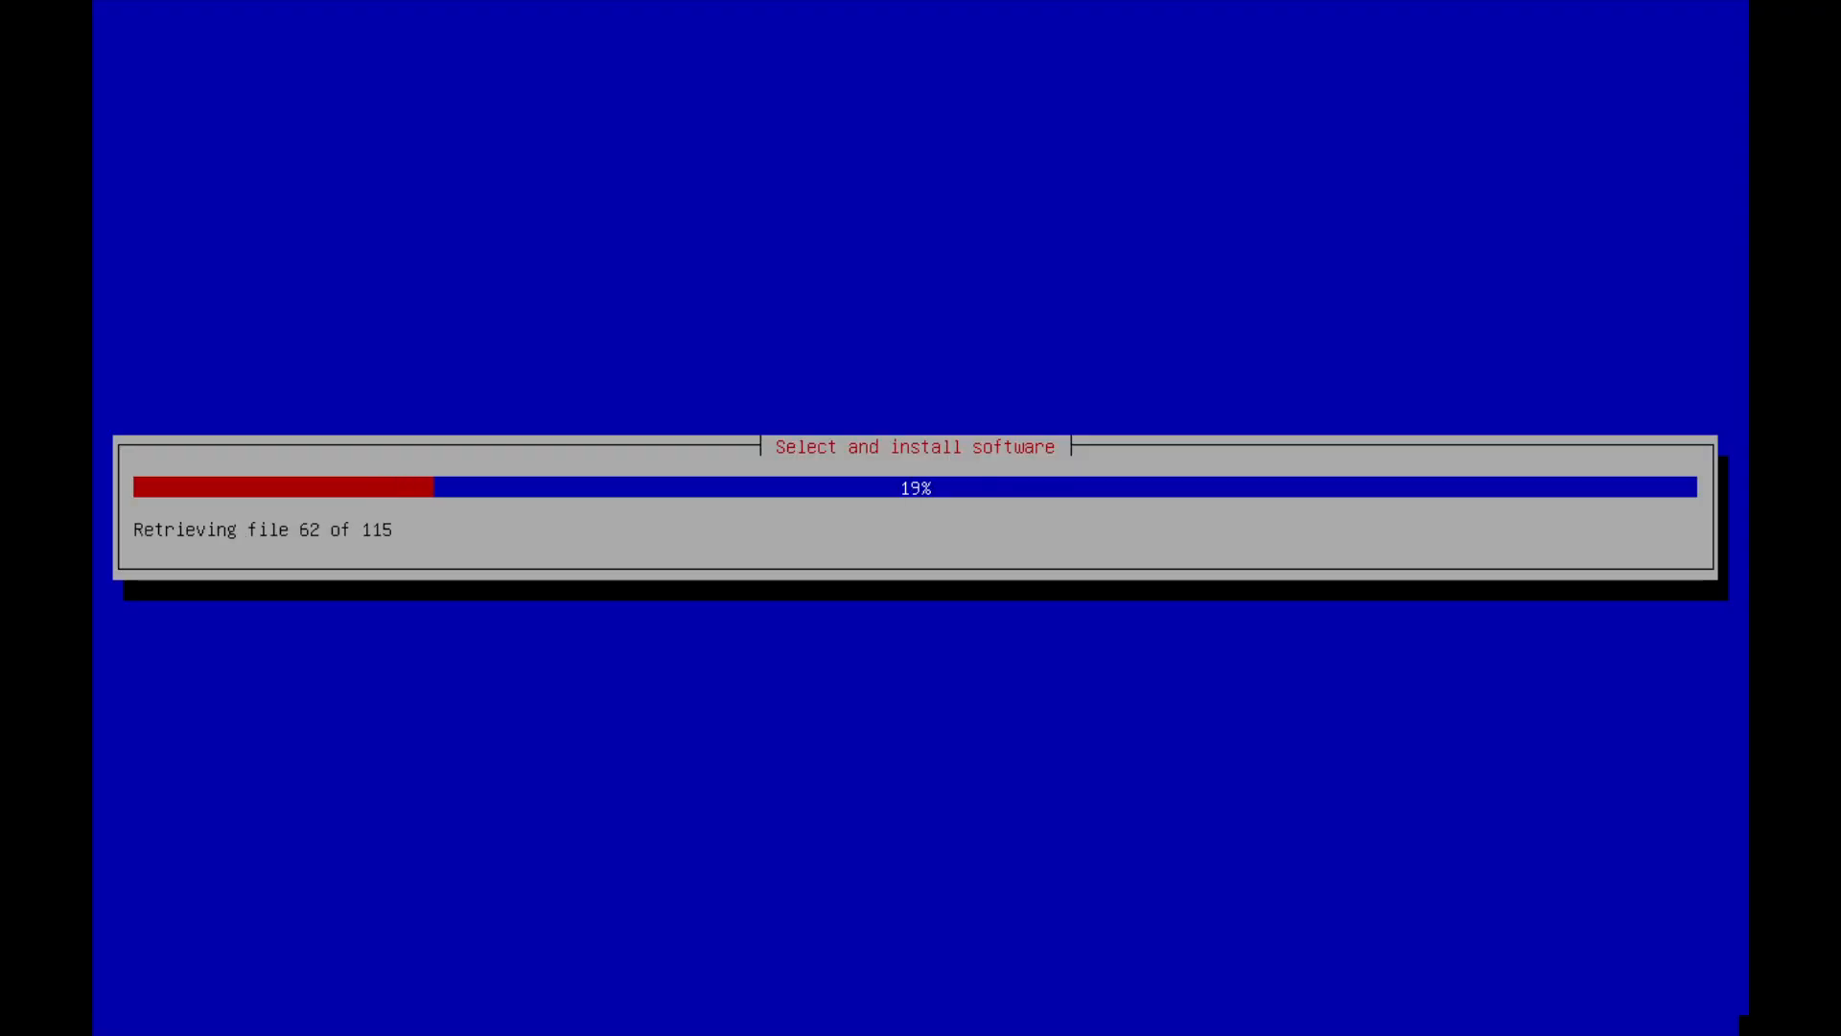